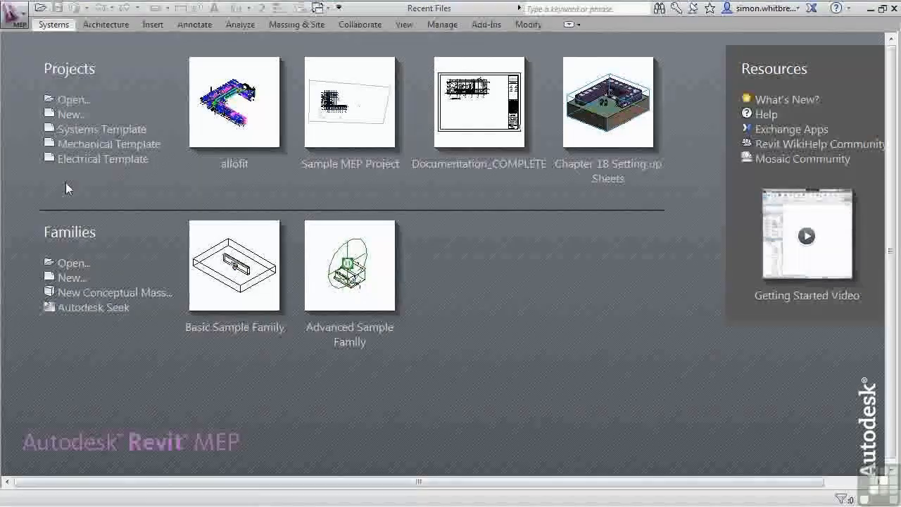
# - In Options' file locations, move the Electrical Template to the top of the project template list and apply
pyautogui.click(16, 14)
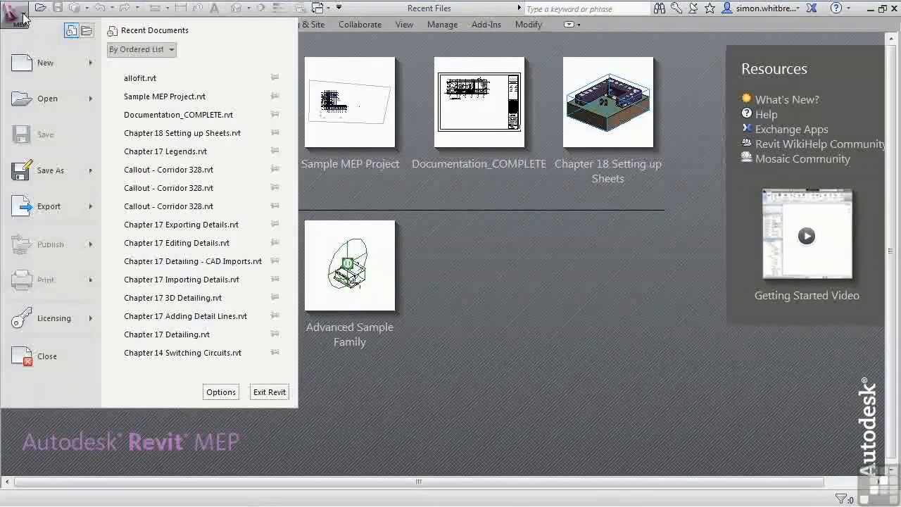
pyautogui.click(211, 392)
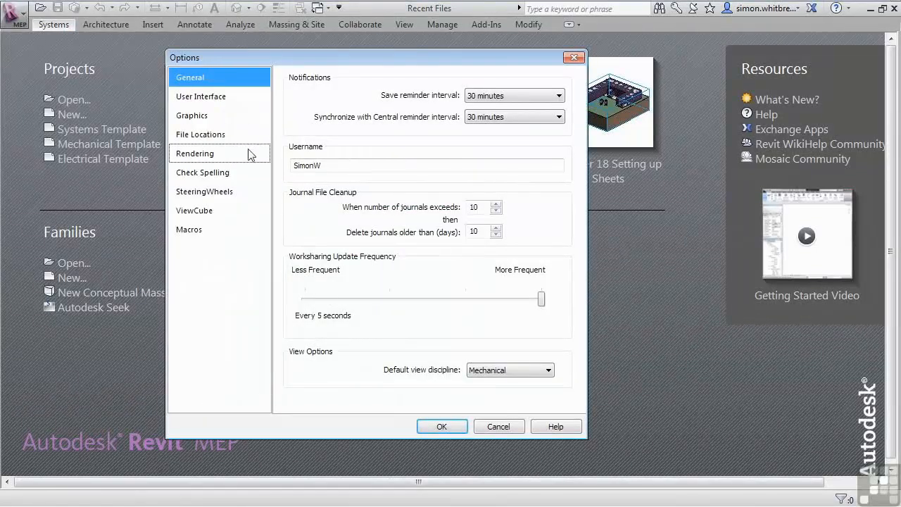
pyautogui.click(208, 134)
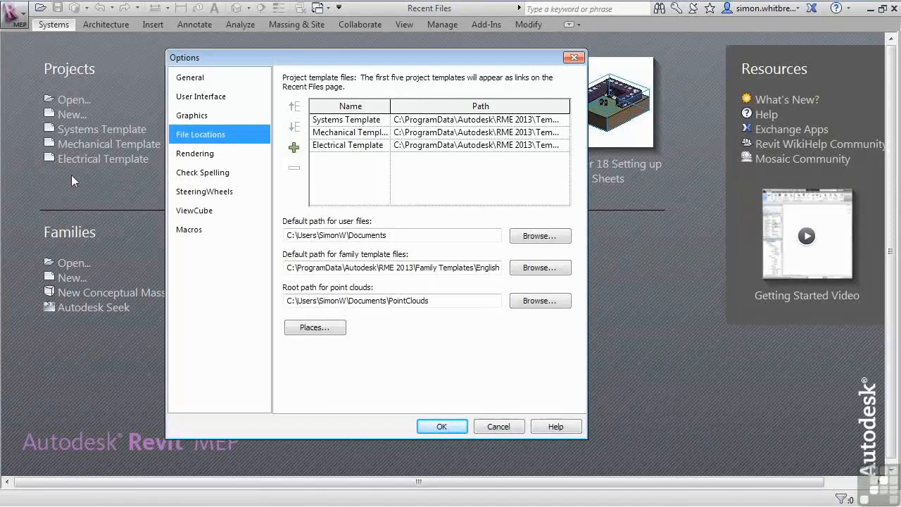
pyautogui.click(331, 146)
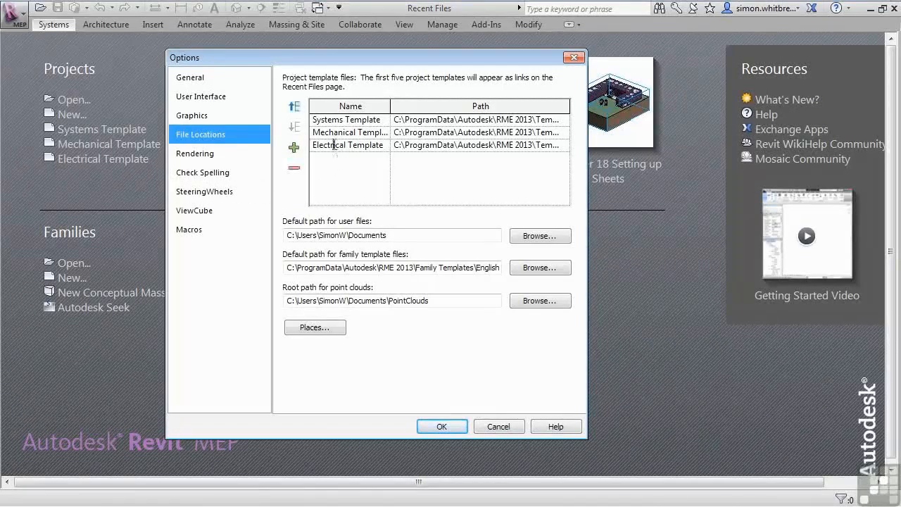
pyautogui.click(294, 107)
pyautogui.click(295, 106)
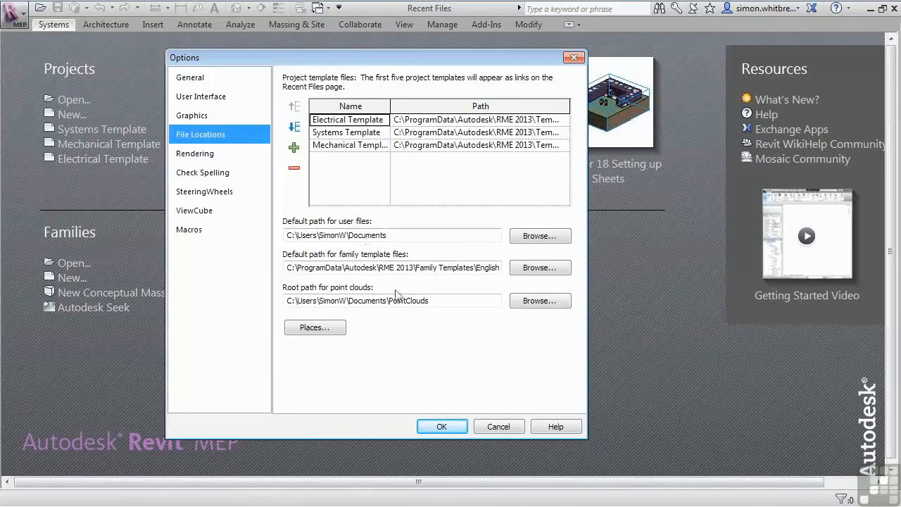
pyautogui.click(437, 427)
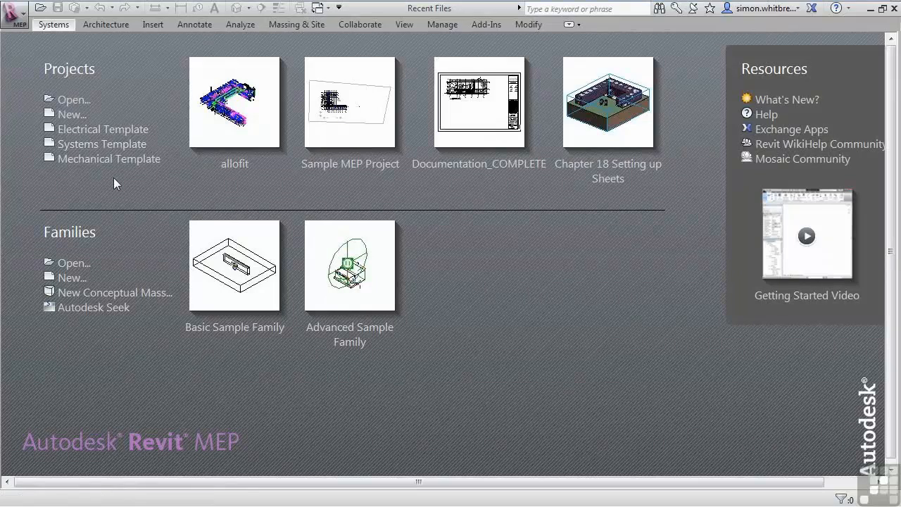
# - Open the Autodesk Seek web library from the start page and return to Revit
pyautogui.click(74, 313)
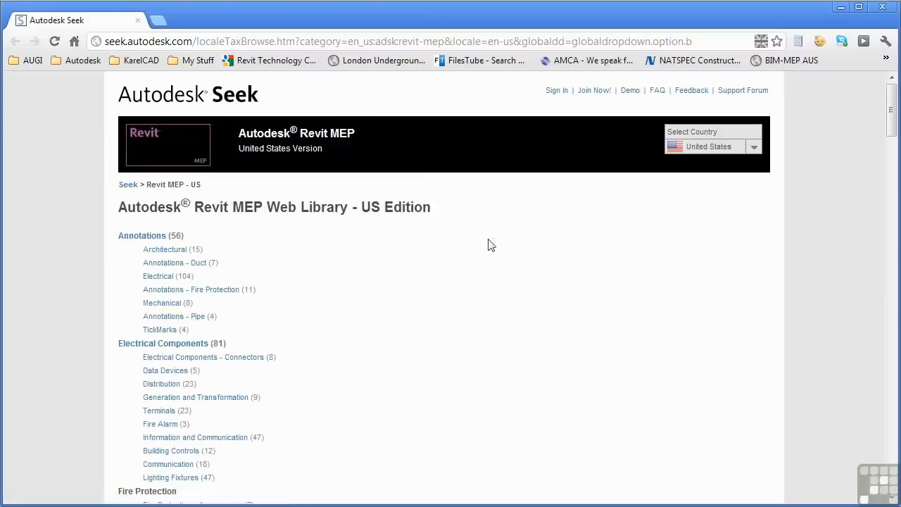
pyautogui.hotkey('alt', 'Tab')
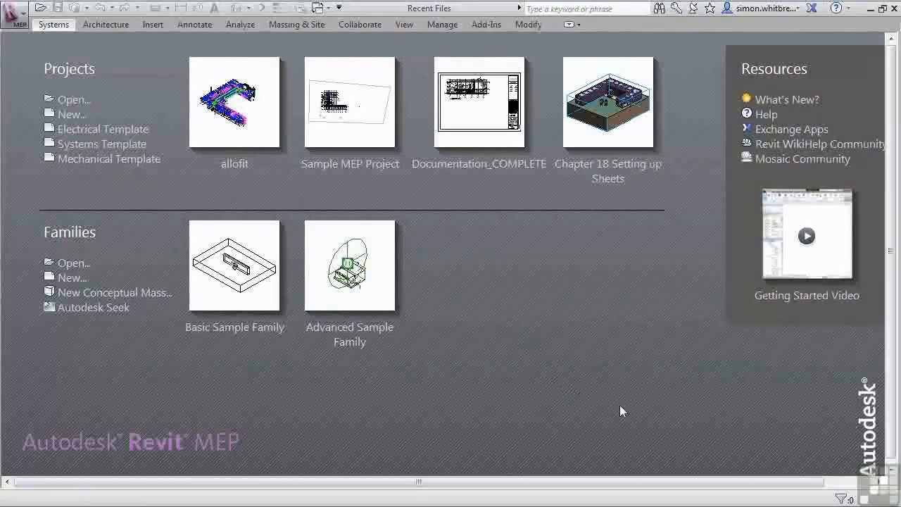
# - Open Autodesk Exchange Apps, browse its featured apps, and return to Revit
pyautogui.click(782, 130)
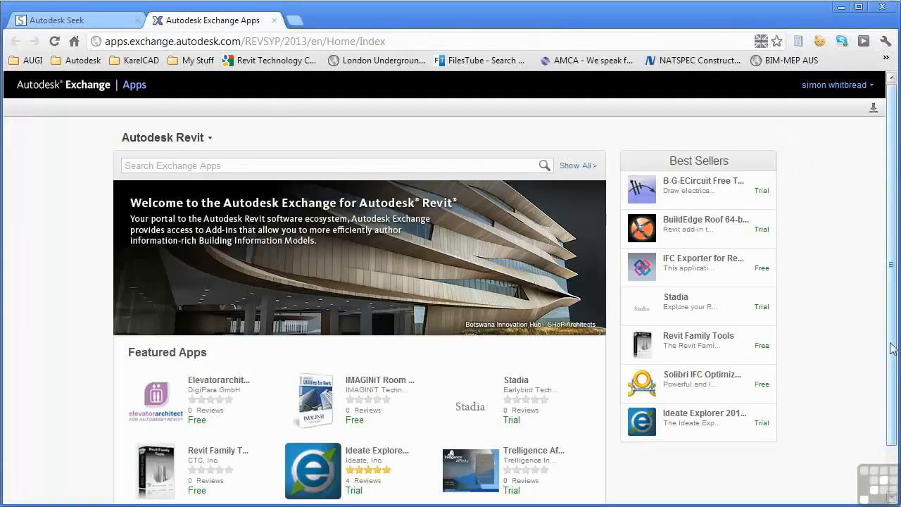
pyautogui.moveTo(890, 347); pyautogui.dragTo(890, 407)
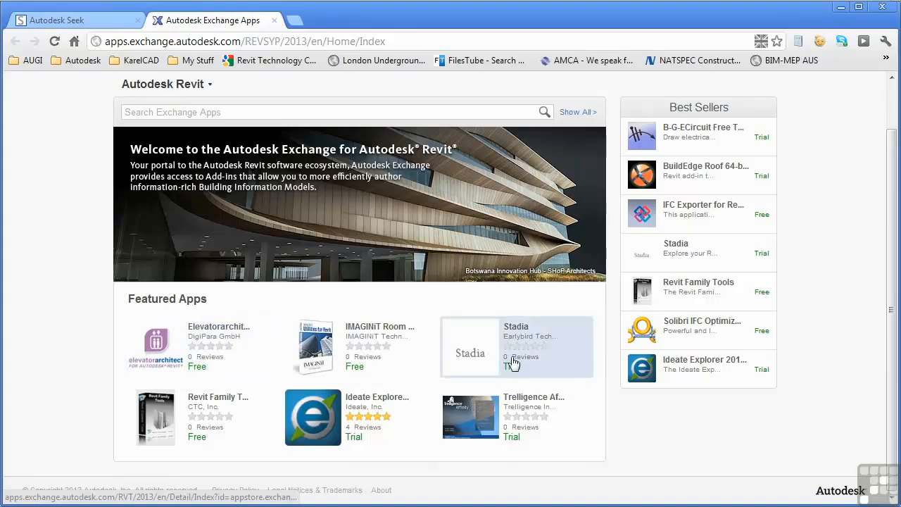
pyautogui.hotkey('alt', 'Tab')
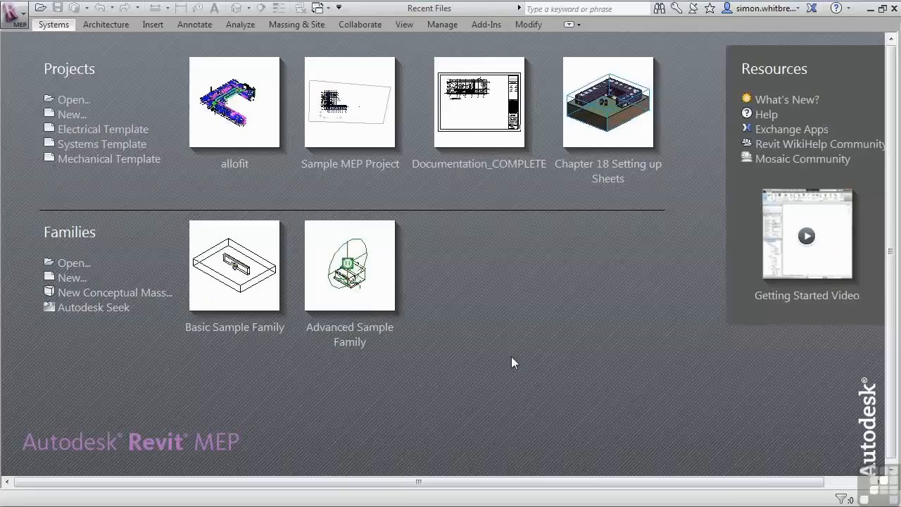
# - Open the Revit WikiHelp Community page and scroll through its community contributions
pyautogui.click(775, 148)
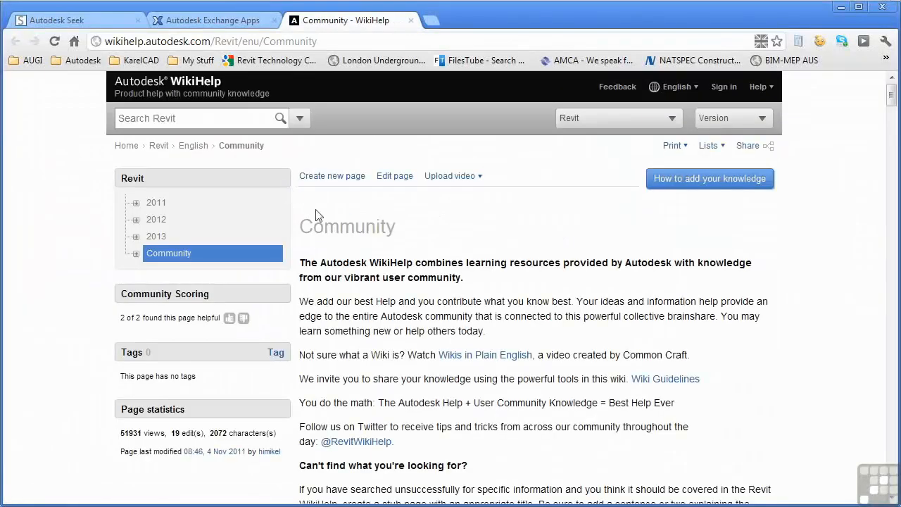
pyautogui.scroll(-5, 315, 215)
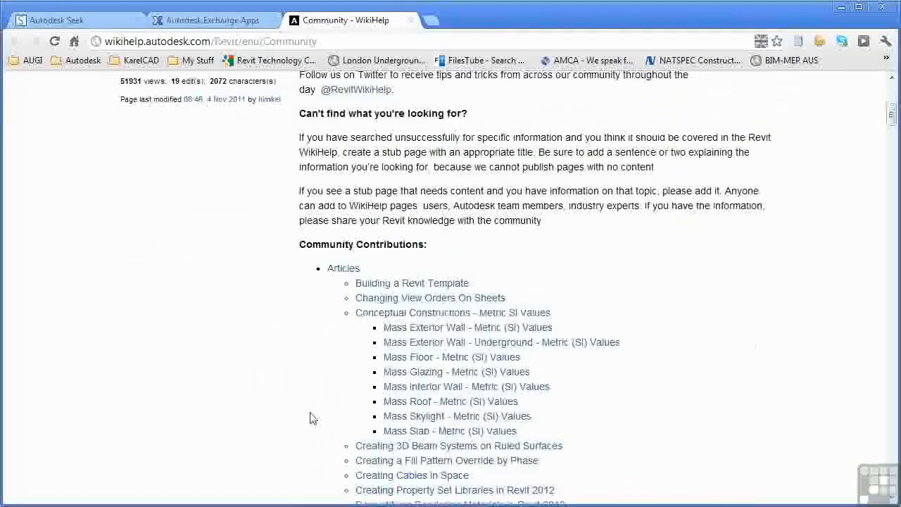
pyautogui.scroll(-15, 313, 419)
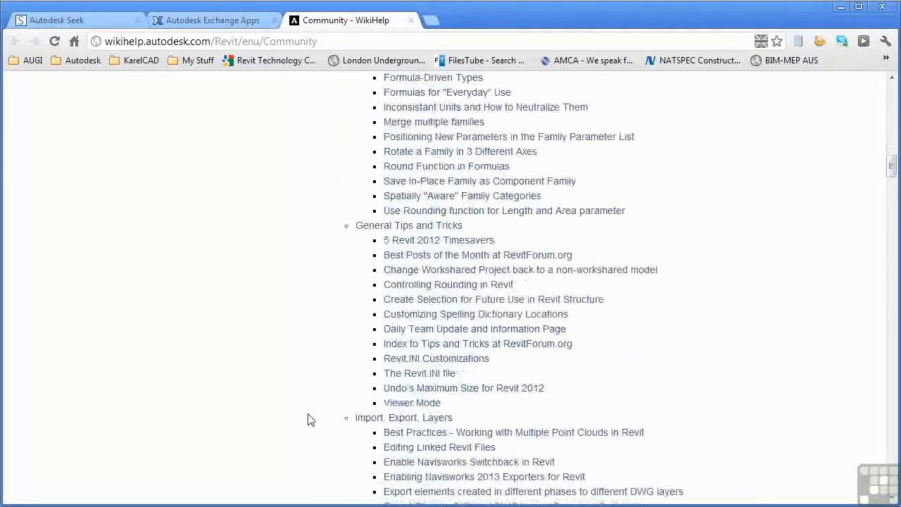
pyautogui.scroll(-3, 307, 418)
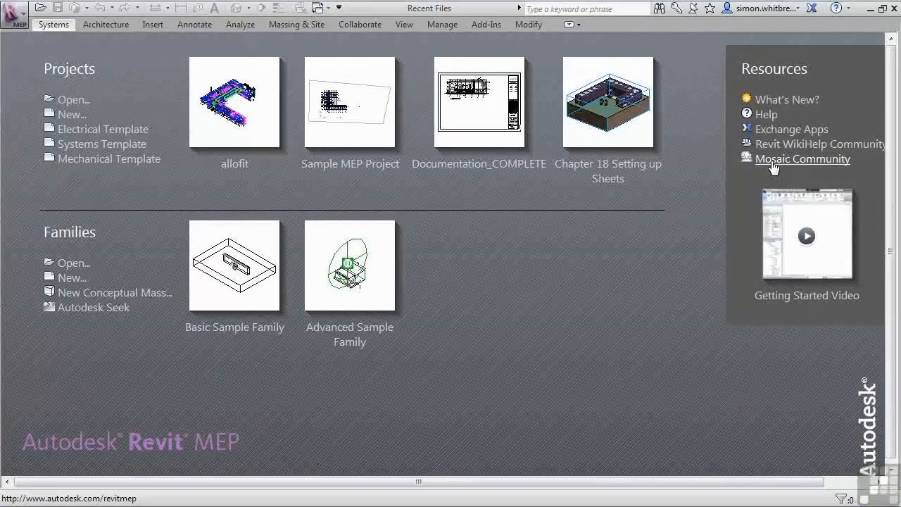
# - Open the Mosaic Community page and return to Revit
pyautogui.click(773, 163)
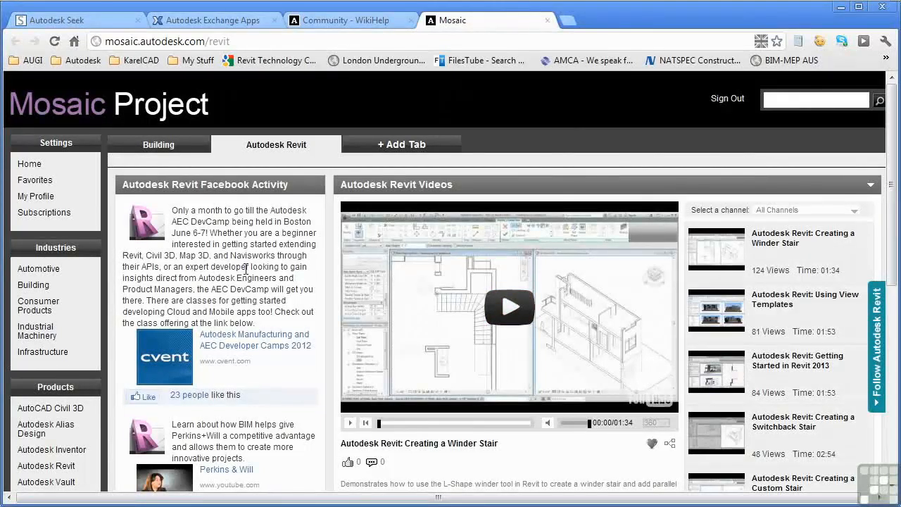
pyautogui.hotkey('alt', 'Tab')
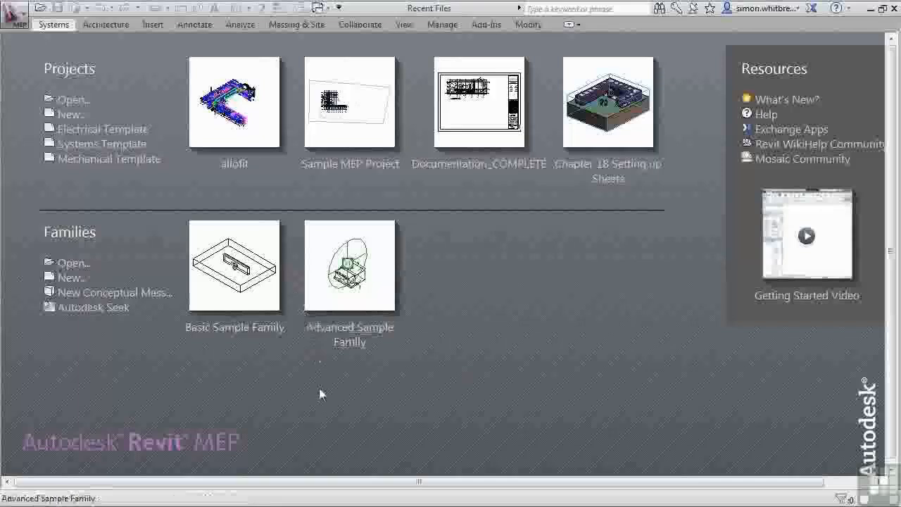
# - Open Options and review the User Interface, Graphics and File Locations pages plus the Places library list
pyautogui.click(16, 17)
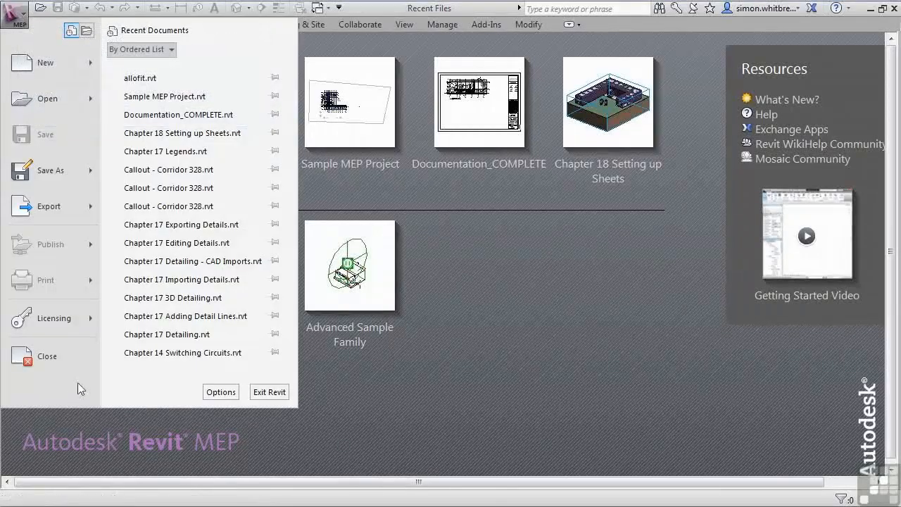
pyautogui.click(220, 392)
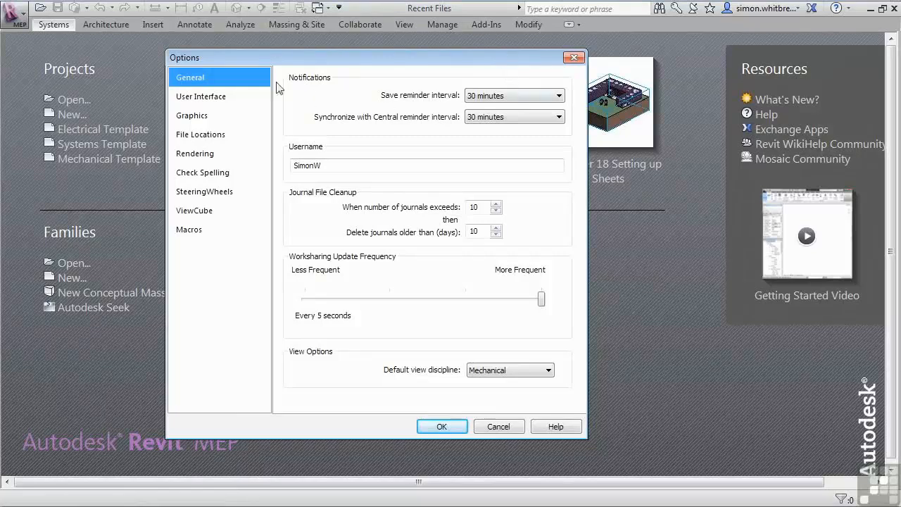
pyautogui.click(197, 97)
pyautogui.click(192, 115)
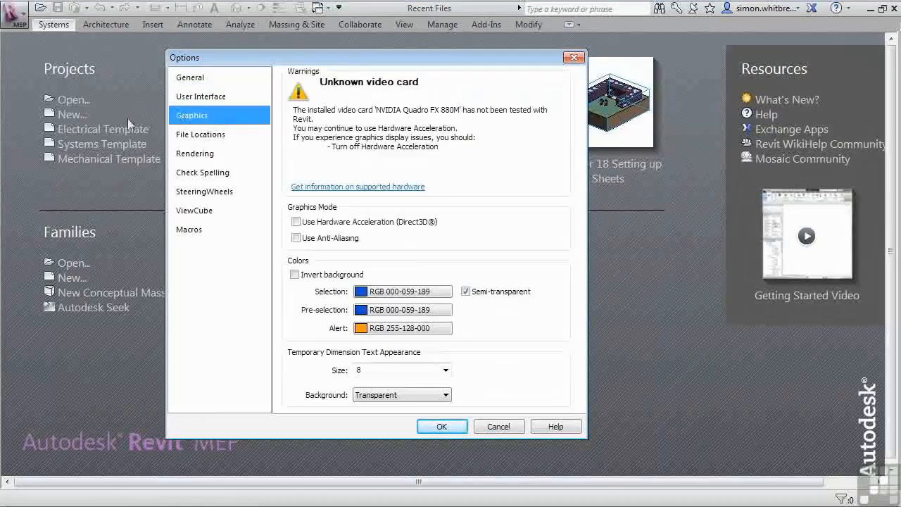
pyautogui.click(200, 137)
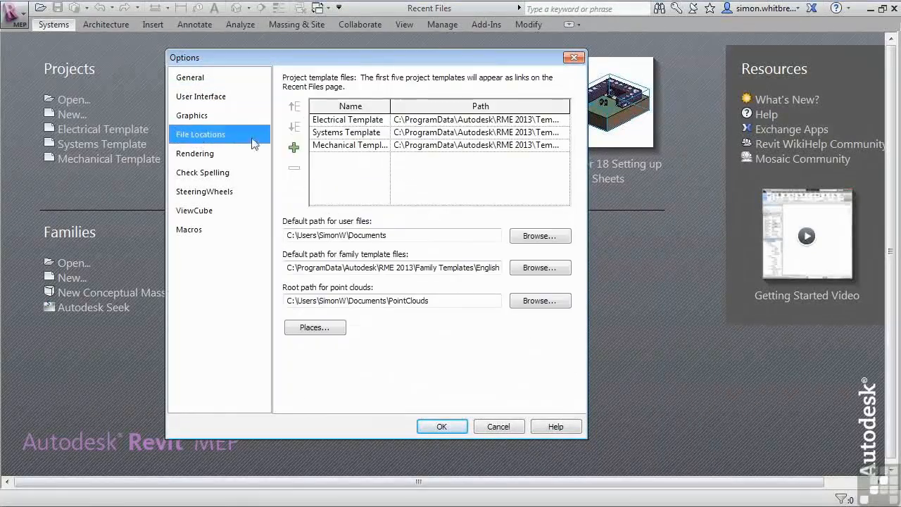
pyautogui.click(328, 329)
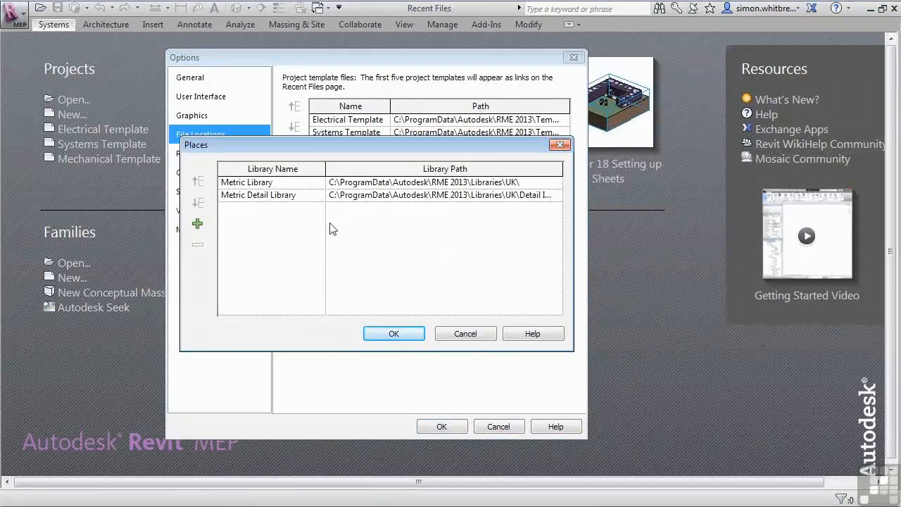
pyautogui.click(461, 335)
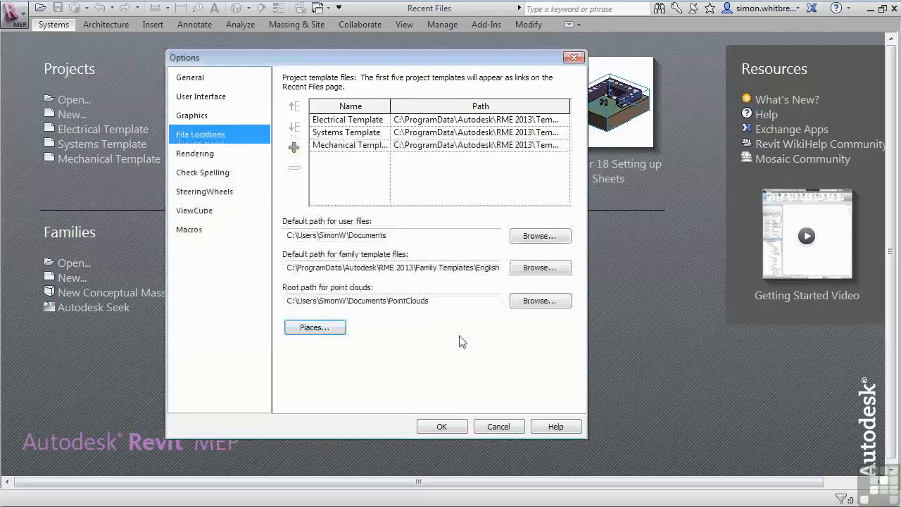
# - Review the Rendering, Check Spelling, SteeringWheels, ViewCube and Macros option pages, then close Options
pyautogui.click(189, 154)
pyautogui.click(192, 177)
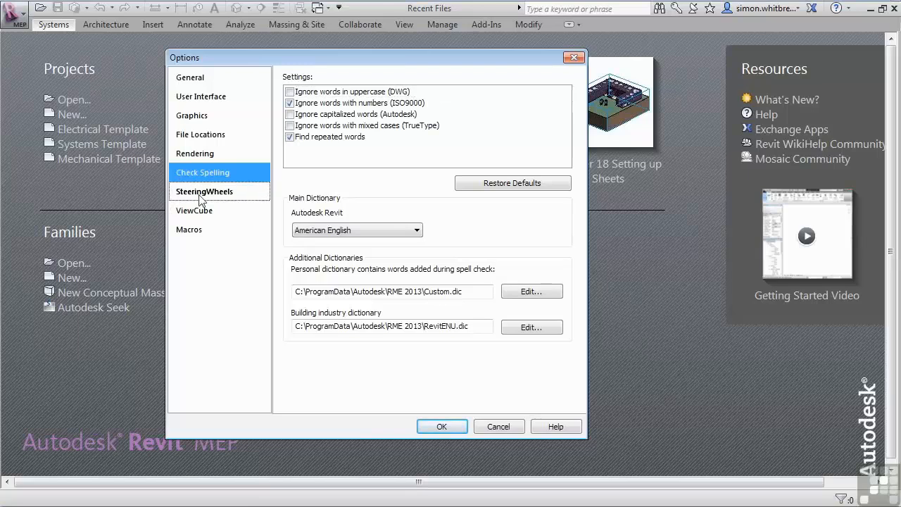
pyautogui.click(201, 194)
pyautogui.click(203, 209)
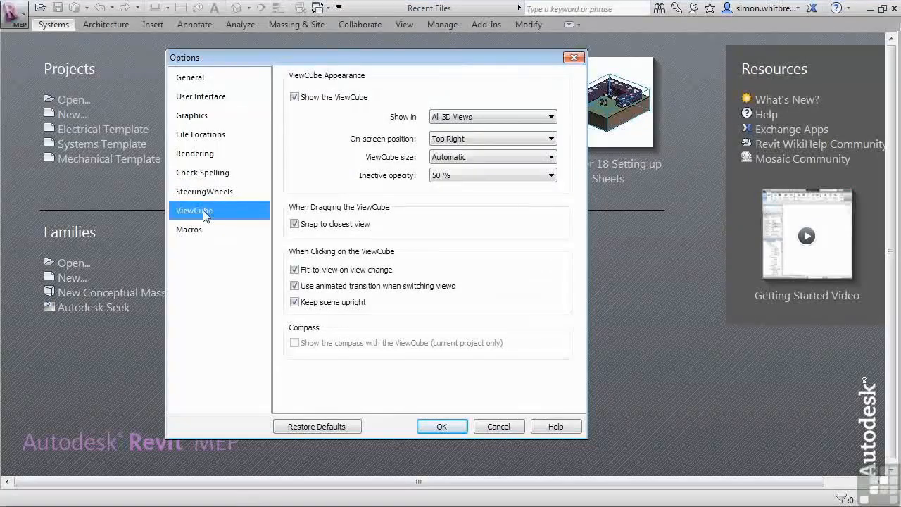
pyautogui.click(191, 233)
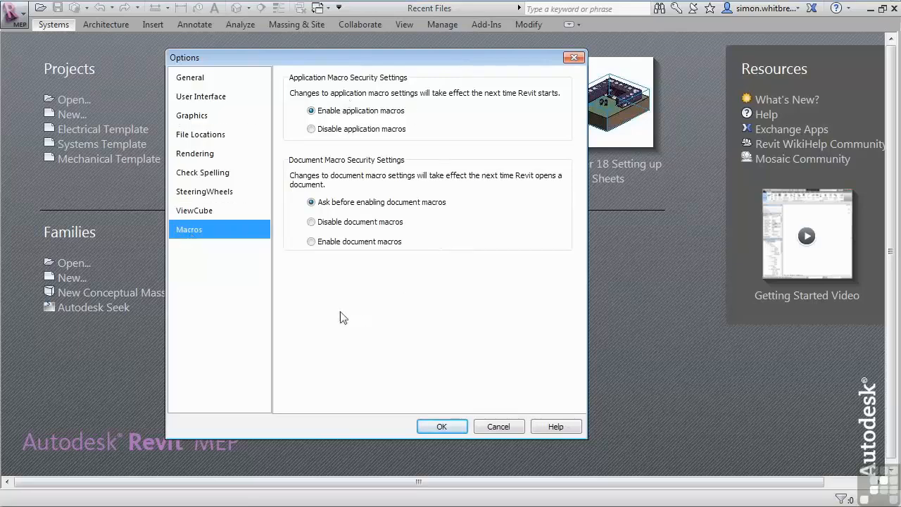
pyautogui.press('Return')
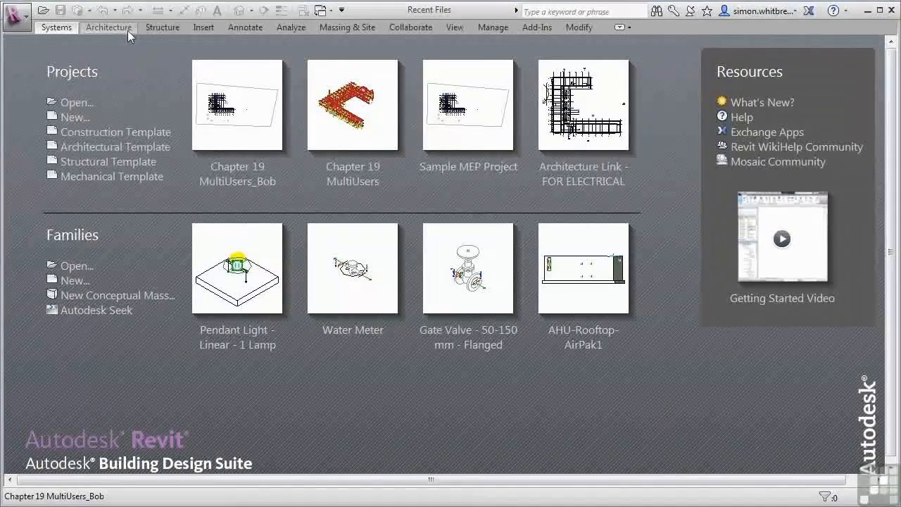
# - Move the Systems ribbon tab after Architecture, then back to the first position
pyautogui.click(44, 31)
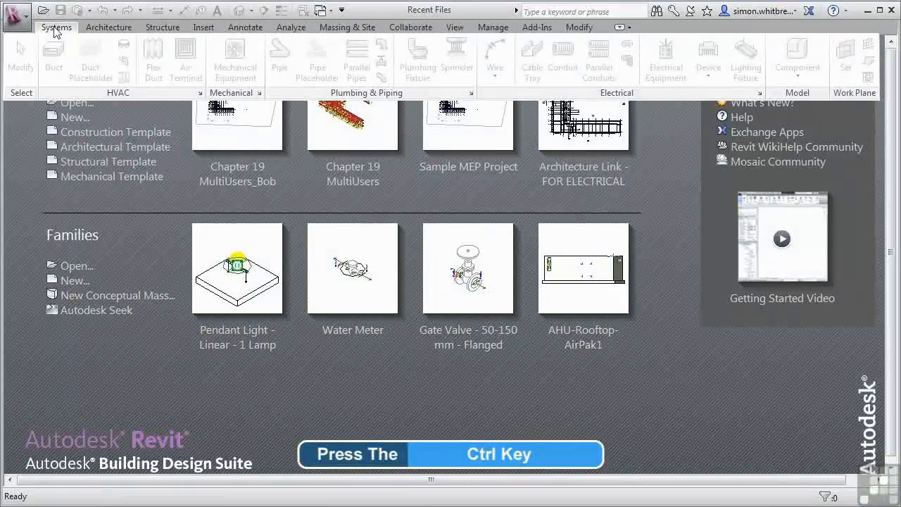
pyautogui.keyDown('ctrl'); pyautogui.moveTo(55, 32); pyautogui.dragTo(151, 32); pyautogui.keyUp('ctrl')
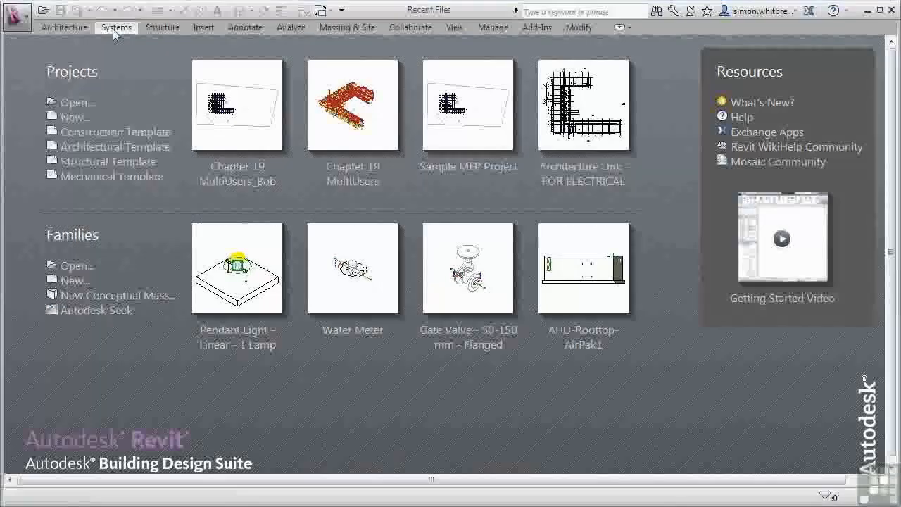
pyautogui.moveTo(113, 29); pyautogui.dragTo(49, 30)
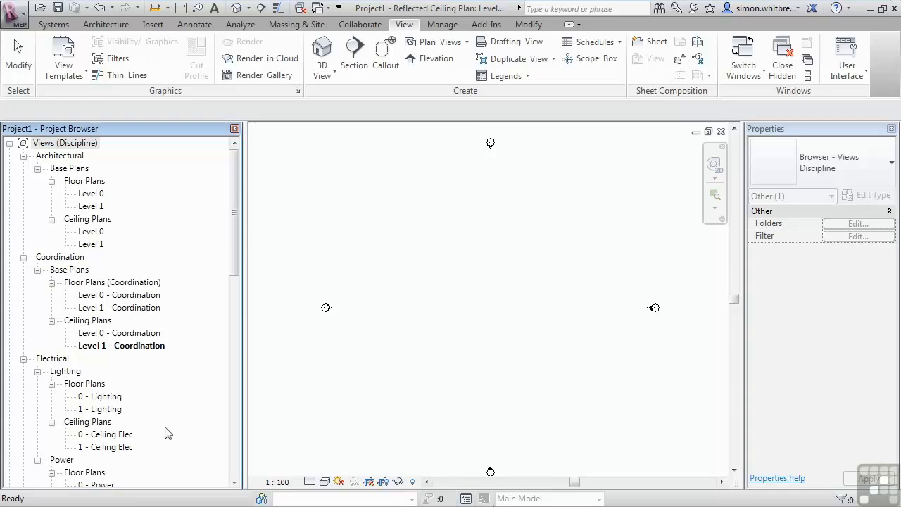
# - Examine the Project Browser's discipline groups: Architectural, Coordination, Electrical, Mechanical and Plumbing views
pyautogui.click(72, 155)
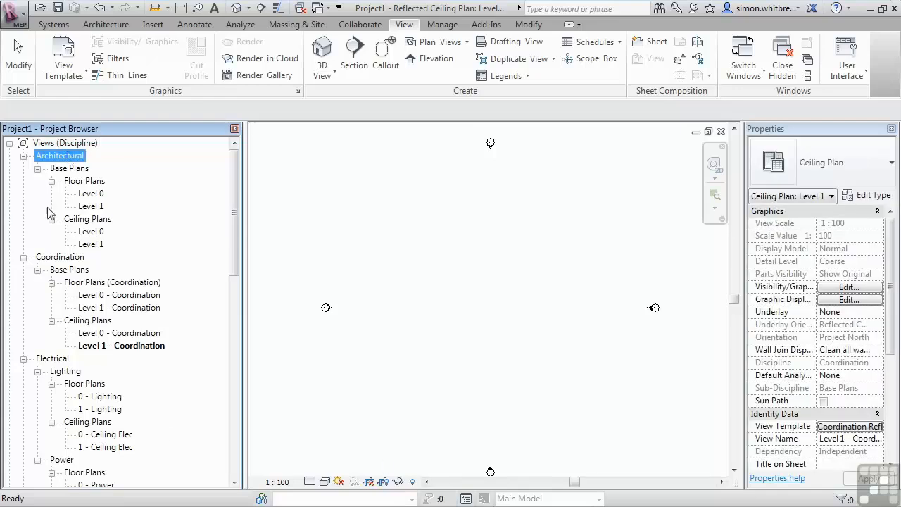
pyautogui.click(64, 257)
pyautogui.click(50, 360)
pyautogui.scroll(-3, 51, 373)
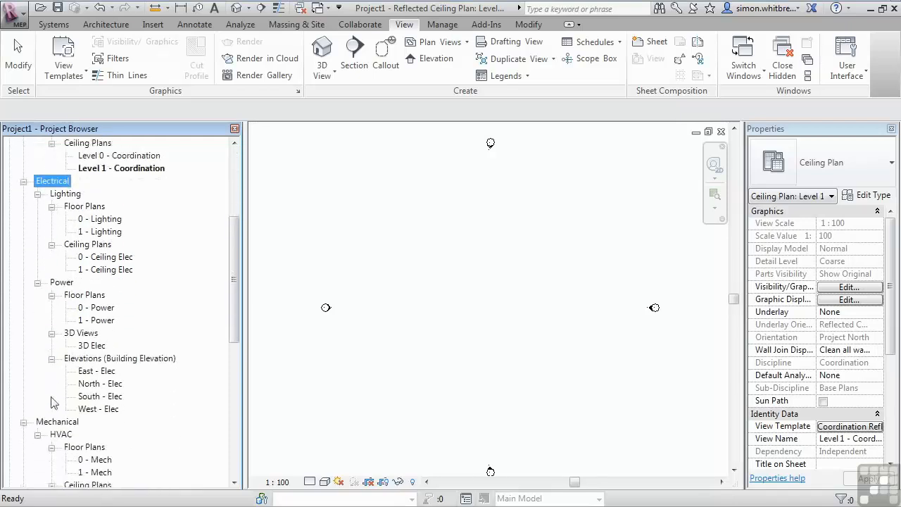
pyautogui.click(55, 422)
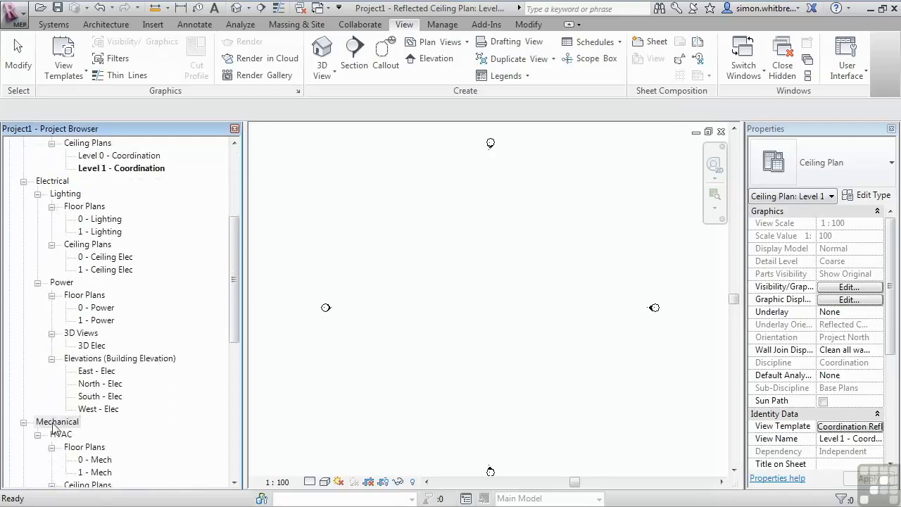
pyautogui.moveTo(235, 292); pyautogui.dragTo(233, 356)
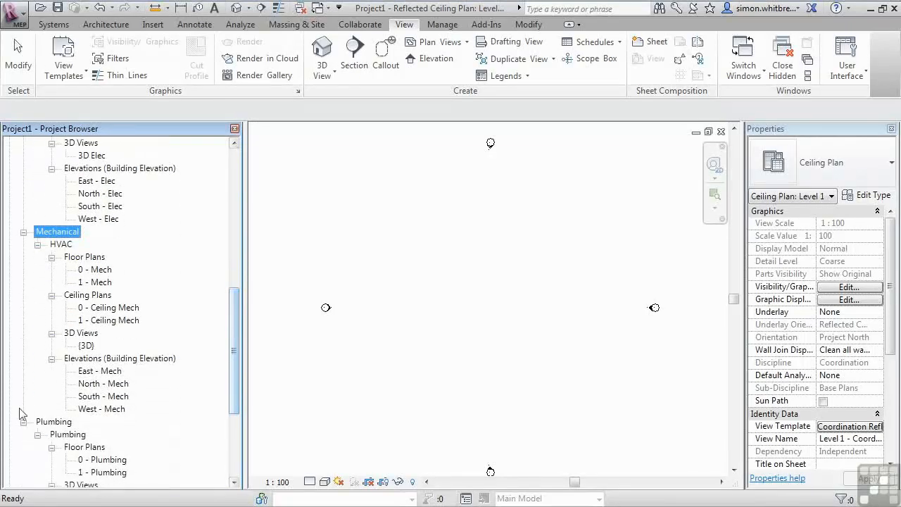
pyautogui.click(46, 423)
pyautogui.moveTo(234, 353); pyautogui.dragTo(234, 408)
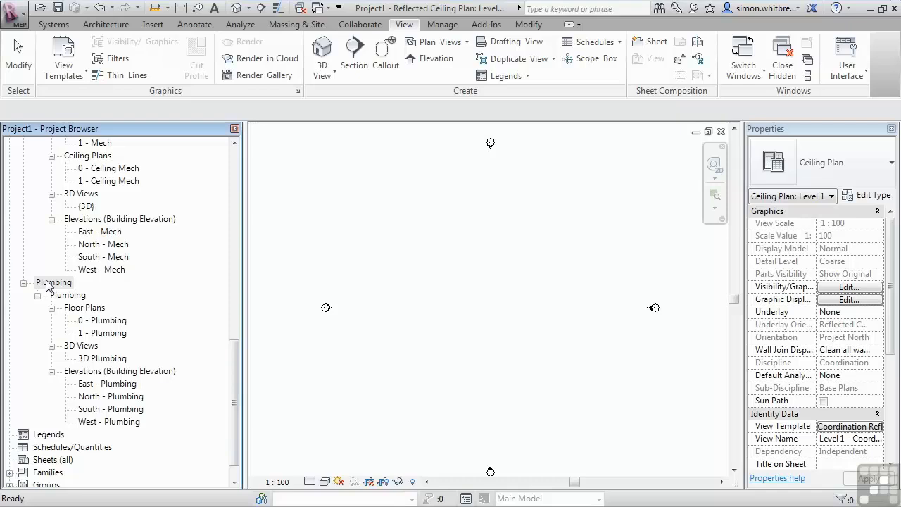
pyautogui.scroll(2, 47, 283)
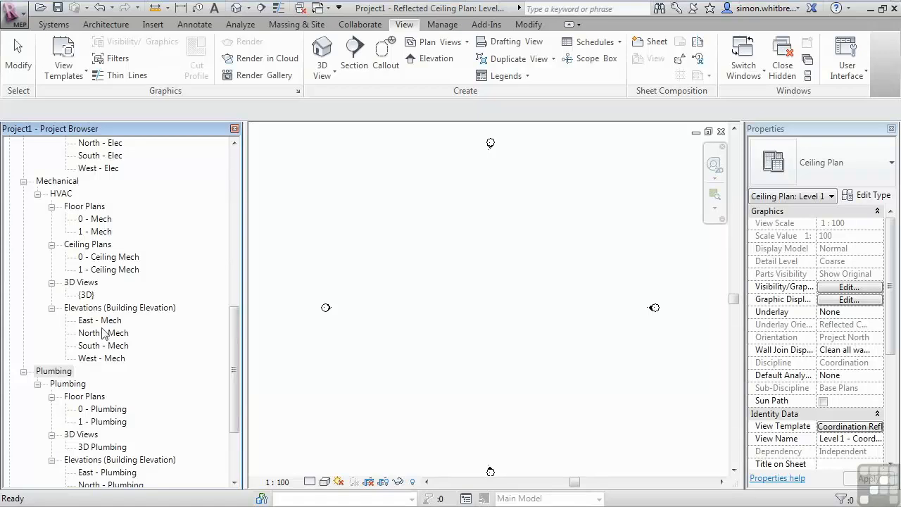
# - Collapse the Mechanical, Power, Electrical, Architectural and Coordination groups in the Project Browser
pyautogui.click(23, 181)
pyautogui.scroll(2, 109, 331)
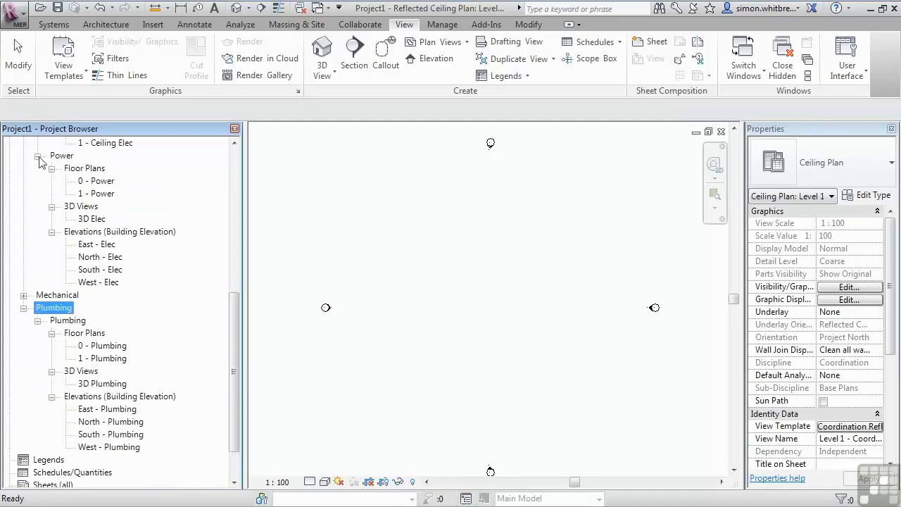
pyautogui.click(38, 161)
pyautogui.scroll(3, 64, 225)
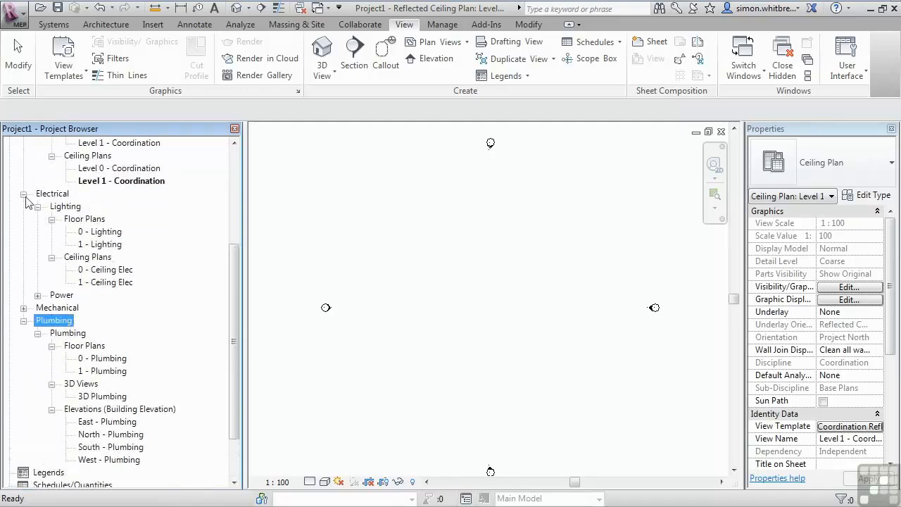
pyautogui.click(23, 193)
pyautogui.scroll(5, 92, 306)
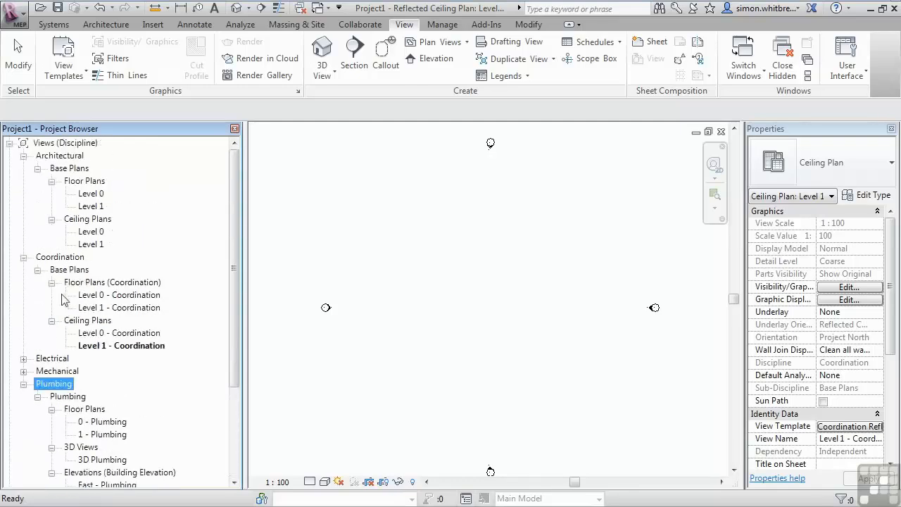
pyautogui.click(24, 155)
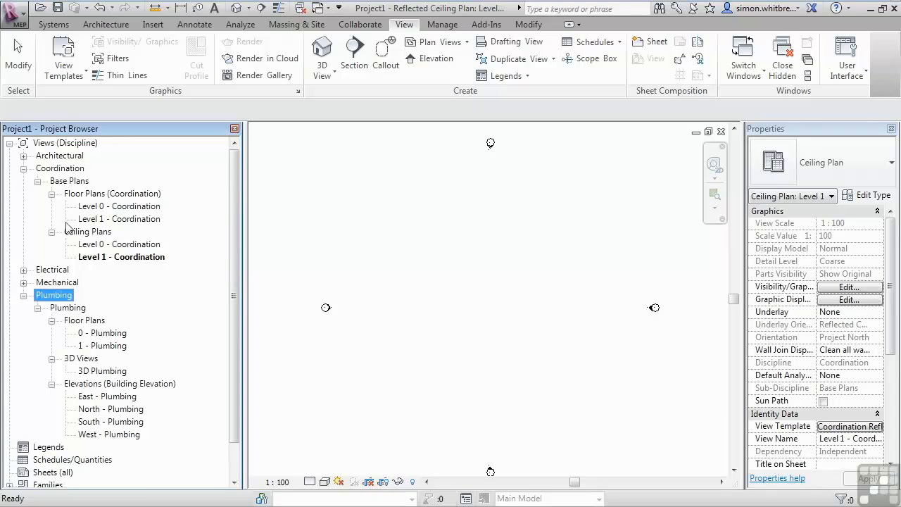
pyautogui.click(23, 169)
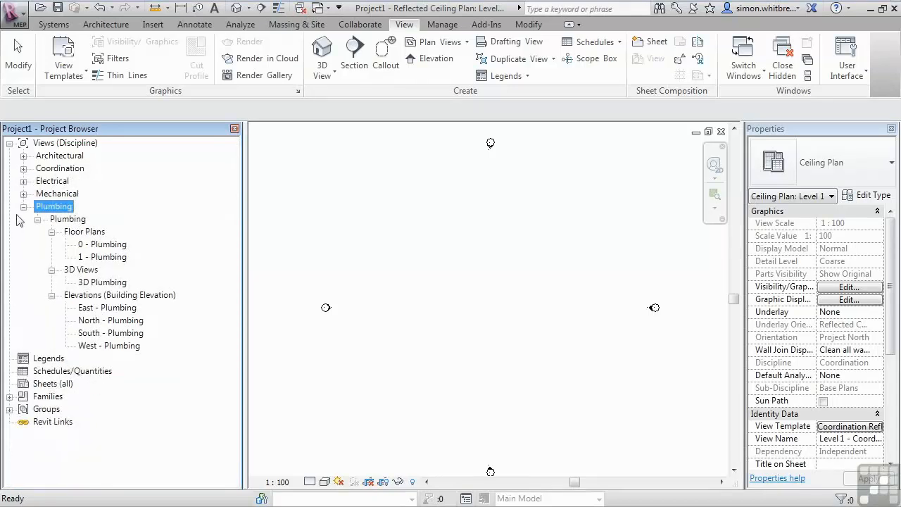
pyautogui.click(128, 381)
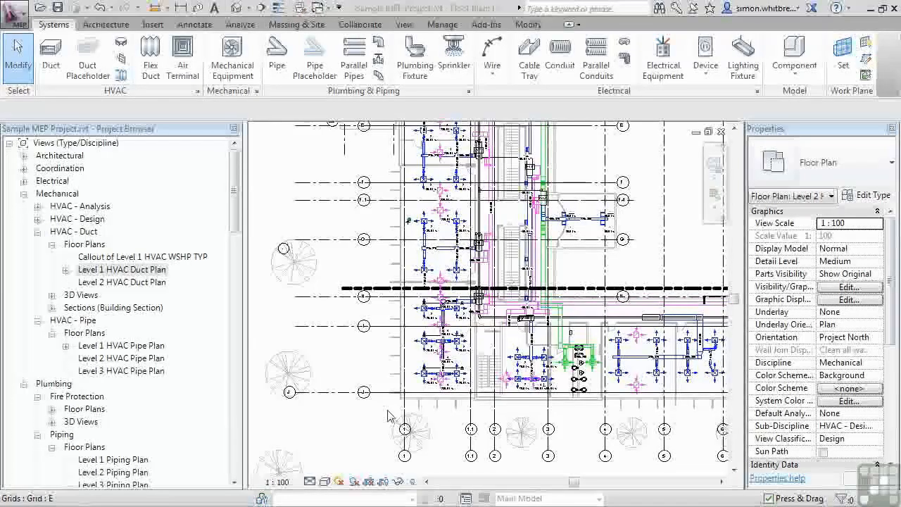
# - Open the Manage View Templates dialog to review the available templates, then cancel it
pyautogui.click(405, 25)
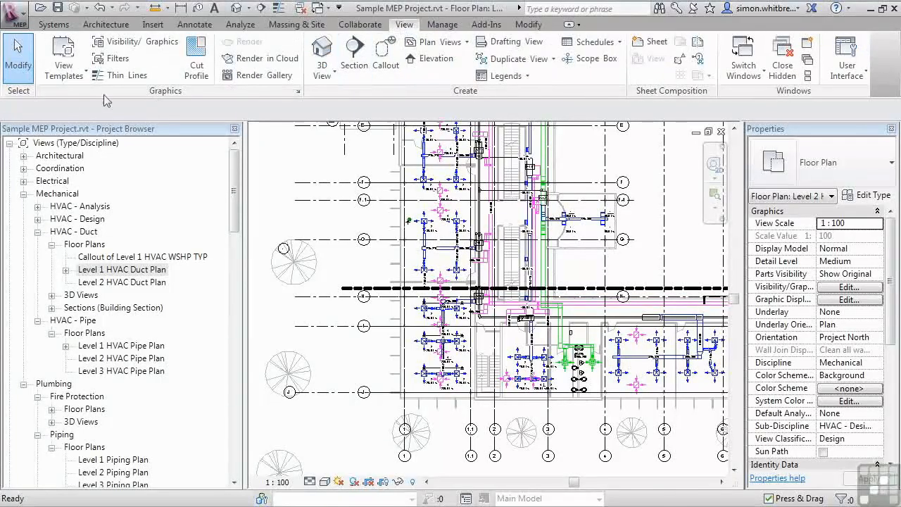
pyautogui.click(58, 74)
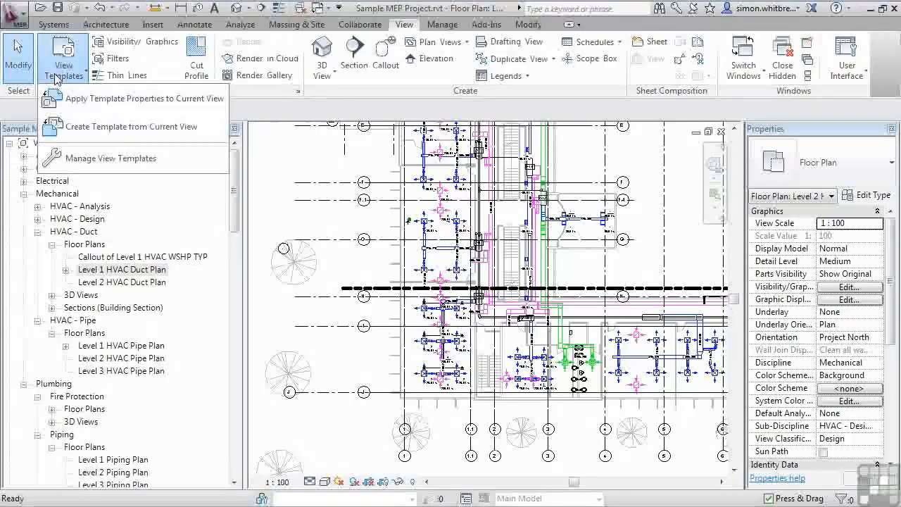
pyautogui.click(88, 162)
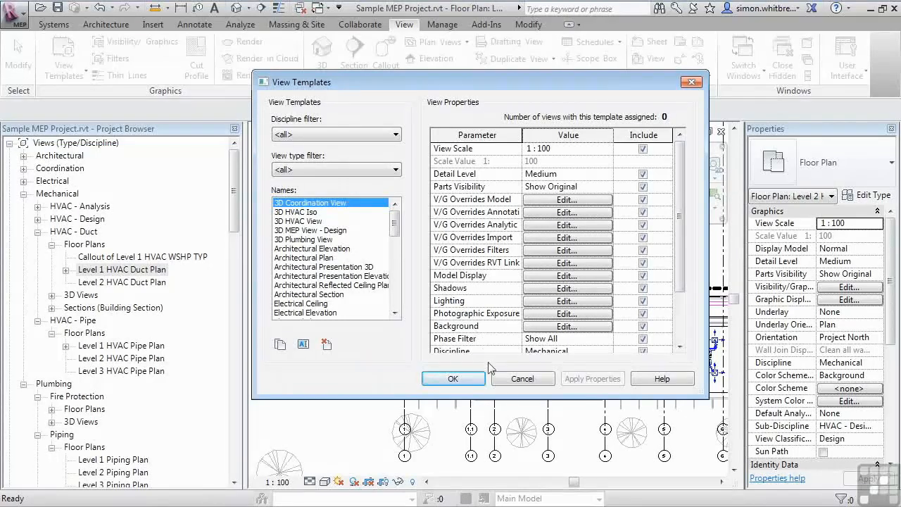
pyautogui.click(522, 379)
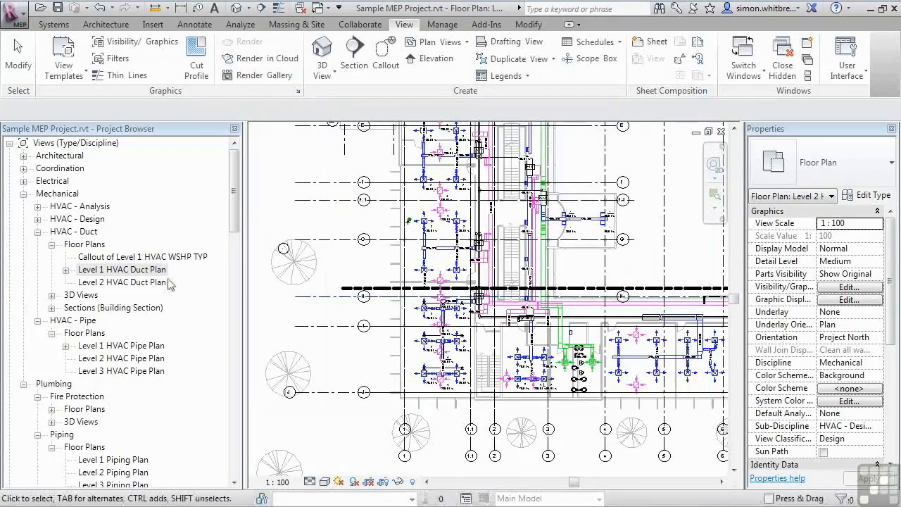
# - Apply the Mechanical Plan template properties to the Level 1 HVAC Duct Plan view from the Project Browser
pyautogui.click(92, 273)
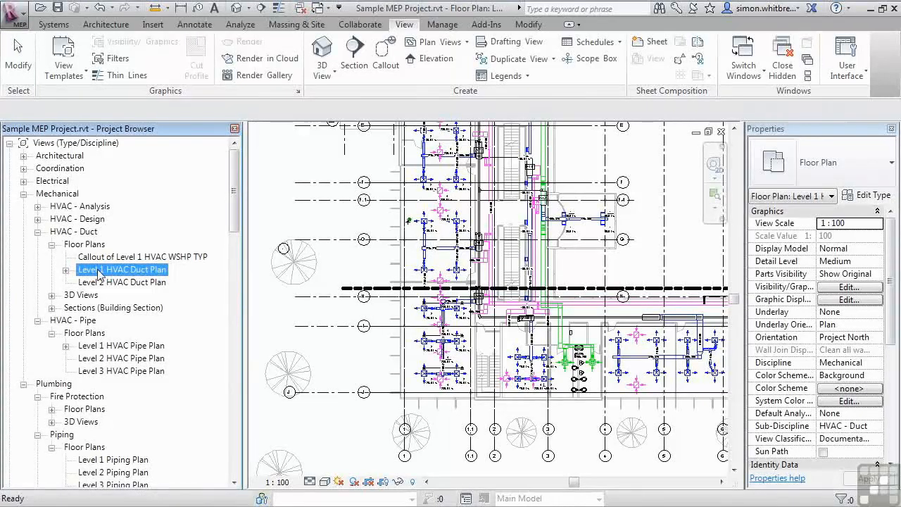
pyautogui.rightClick(99, 274)
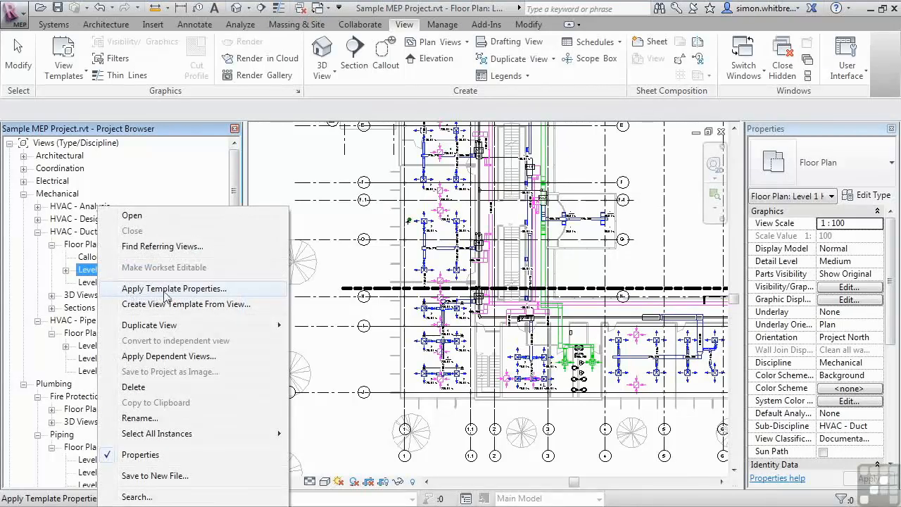
pyautogui.click(238, 291)
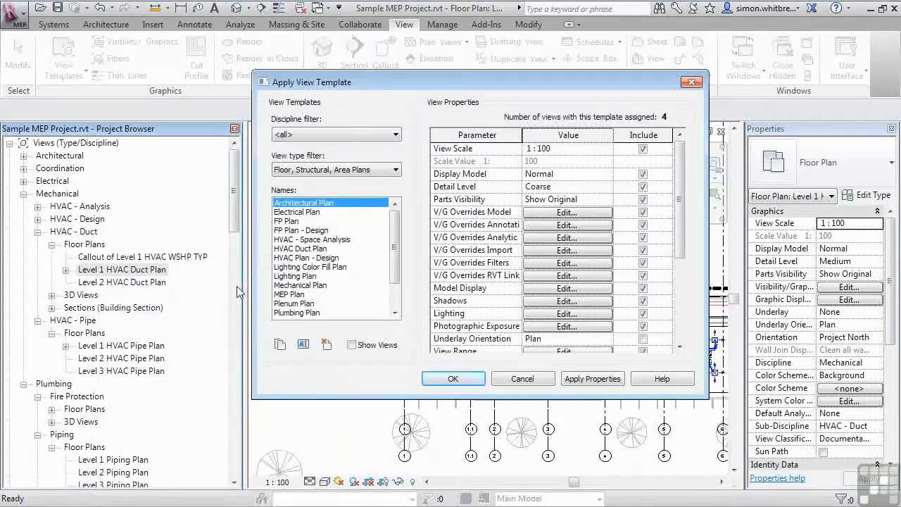
pyautogui.click(289, 285)
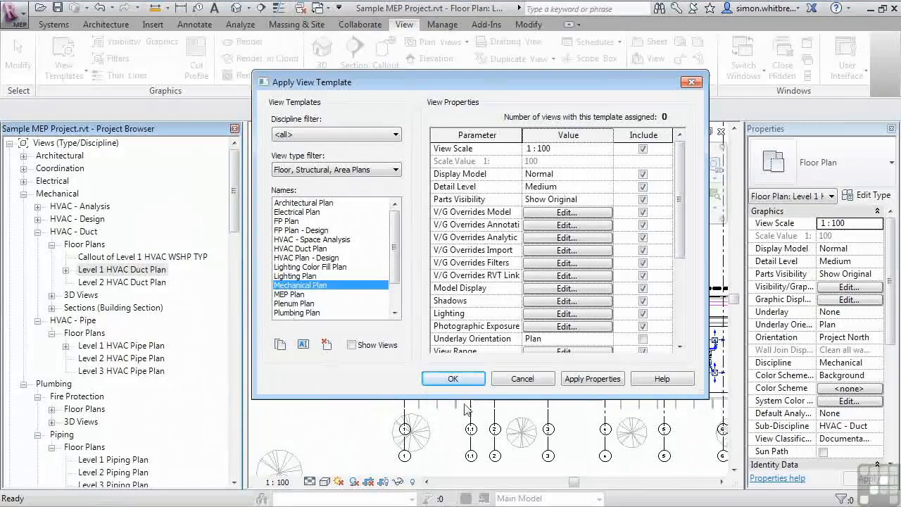
pyautogui.click(578, 381)
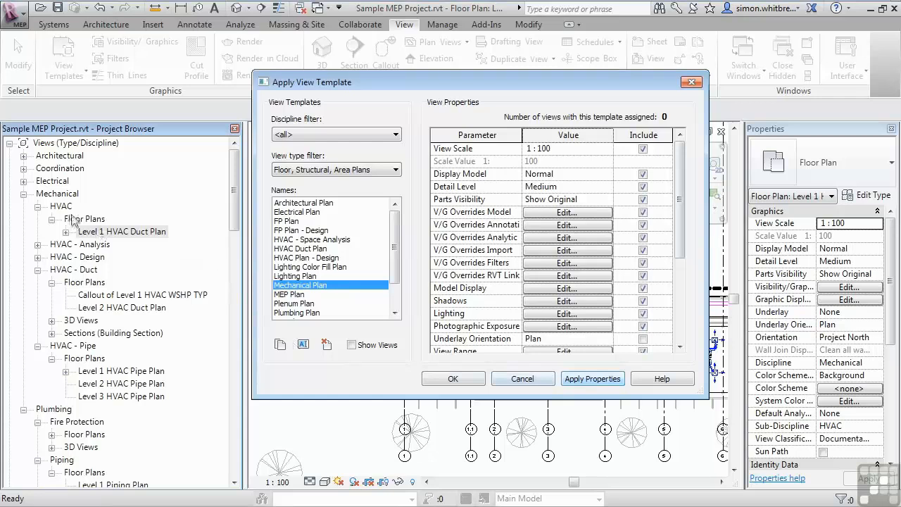
pyautogui.click(449, 380)
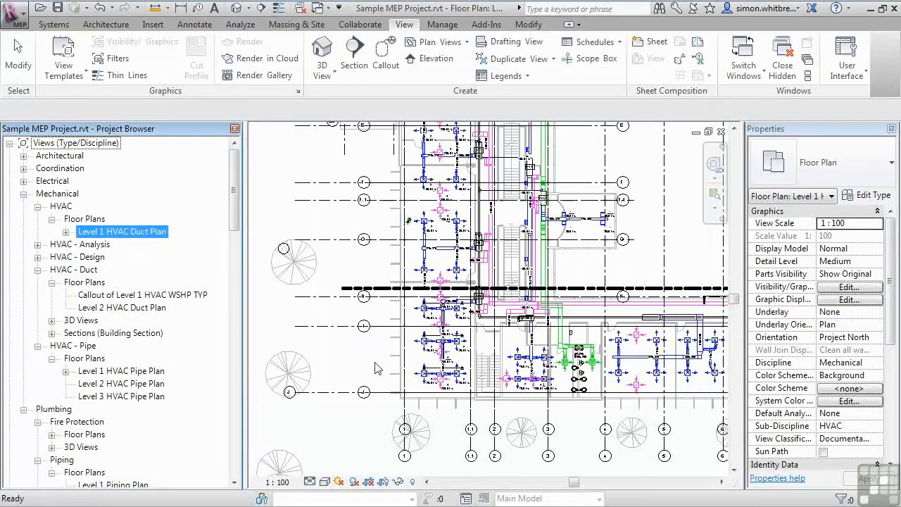
# - Open the Level 1 HVAC Duct Plan view and assign Mechanical Plan as its View Template in Properties
pyautogui.doubleClick(122, 232)
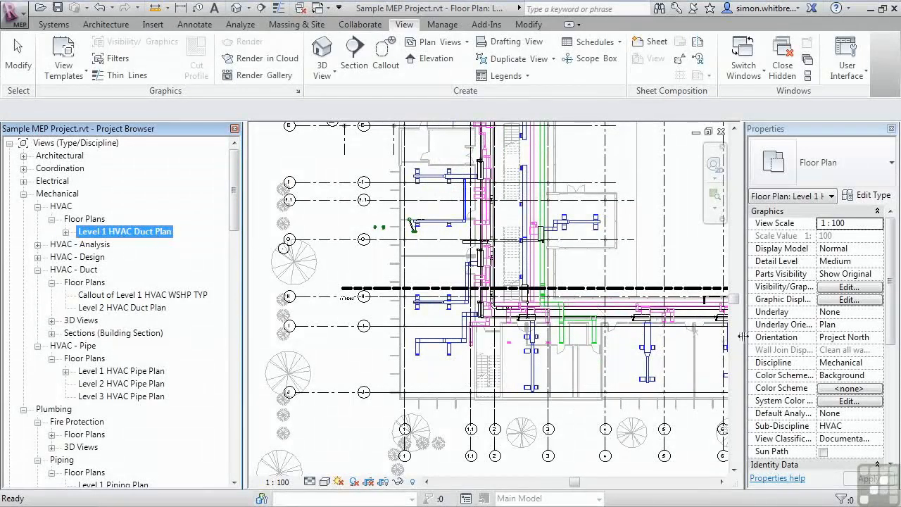
pyautogui.moveTo(892, 324); pyautogui.dragTo(897, 445)
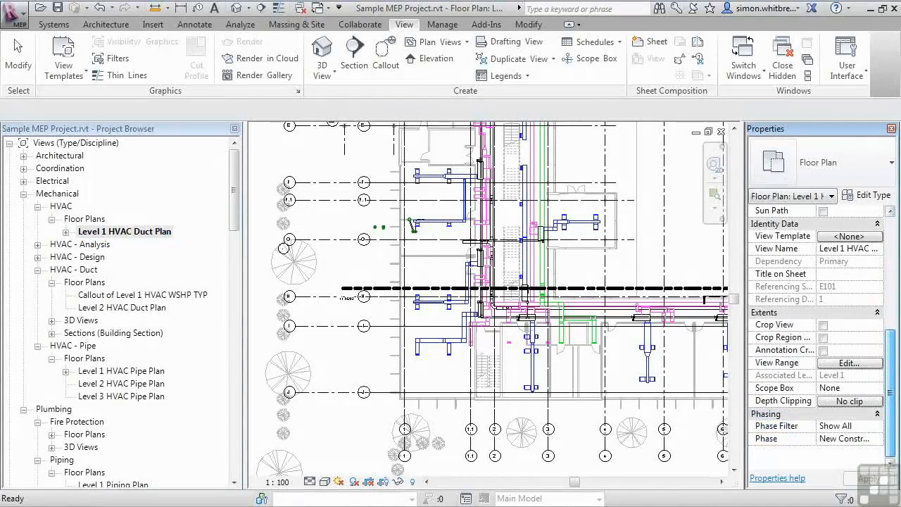
pyautogui.click(841, 237)
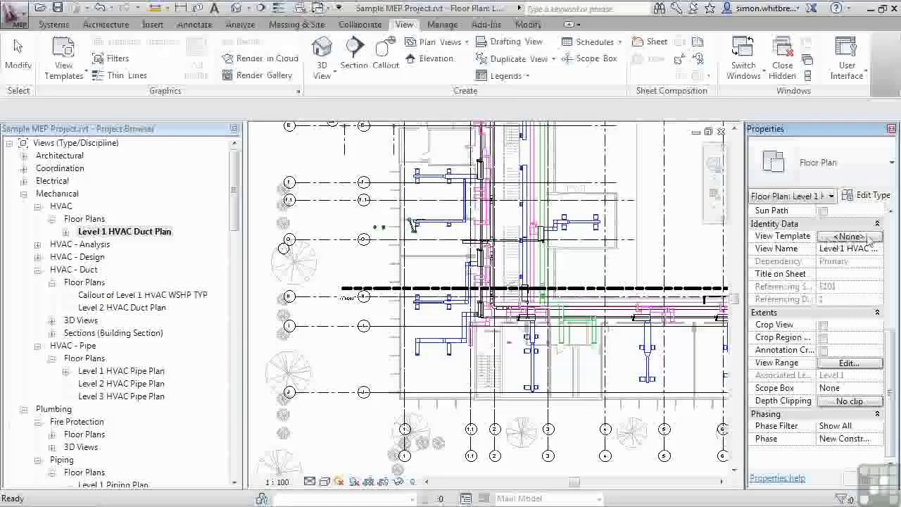
pyautogui.click(873, 238)
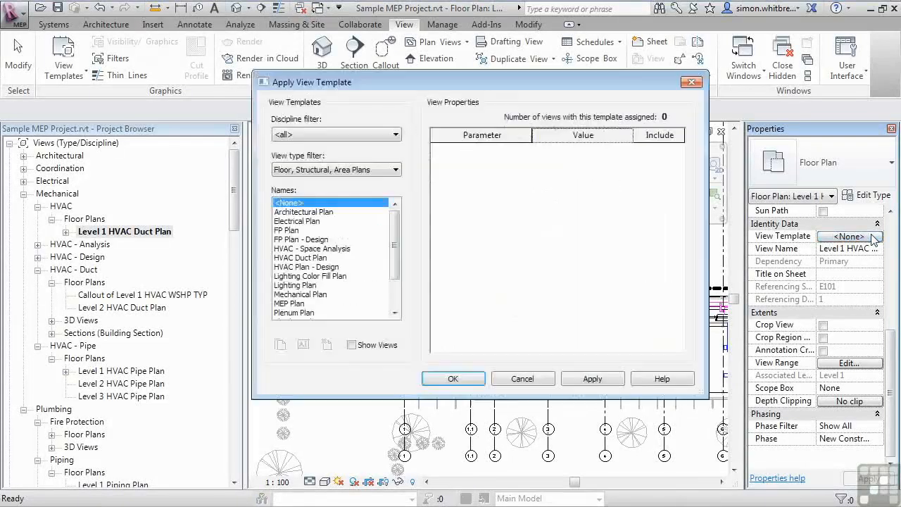
pyautogui.click(300, 295)
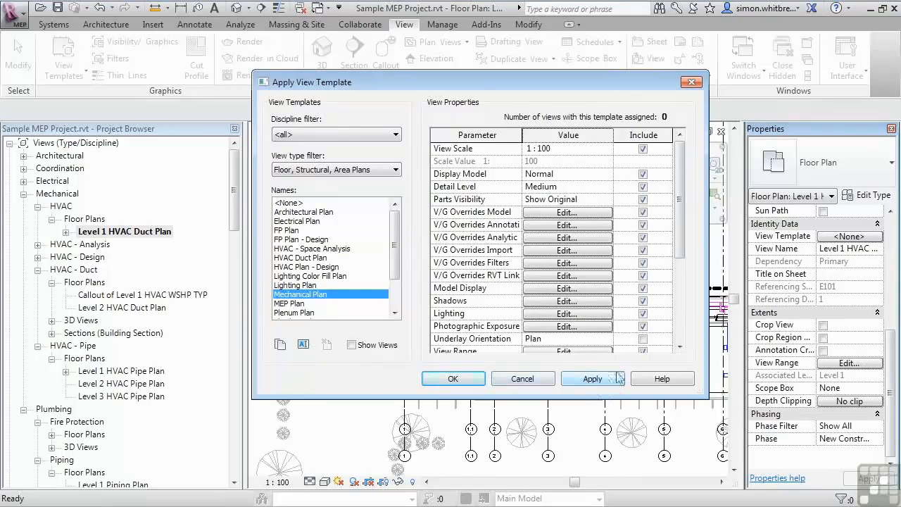
pyautogui.click(597, 381)
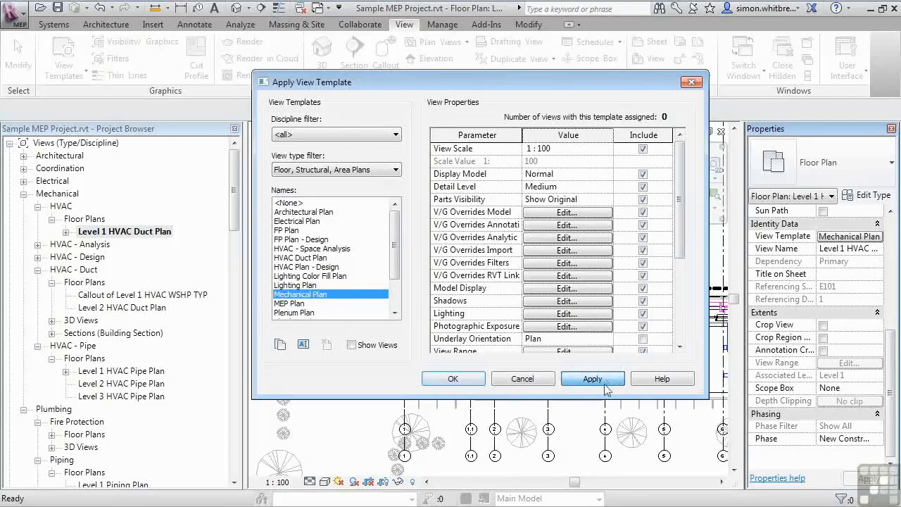
pyautogui.click(459, 381)
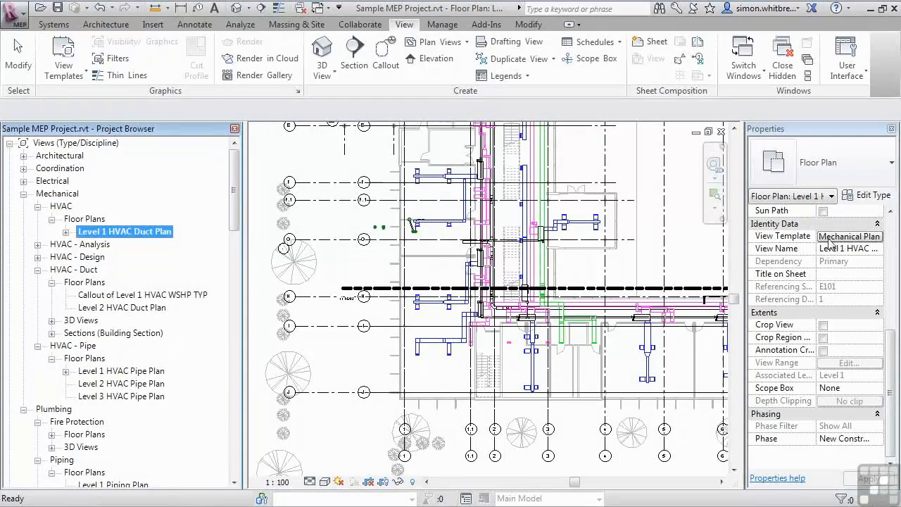
# - Review the view's Visibility/Graphic Overrides model categories, then close the dialog
pyautogui.click(367, 346)
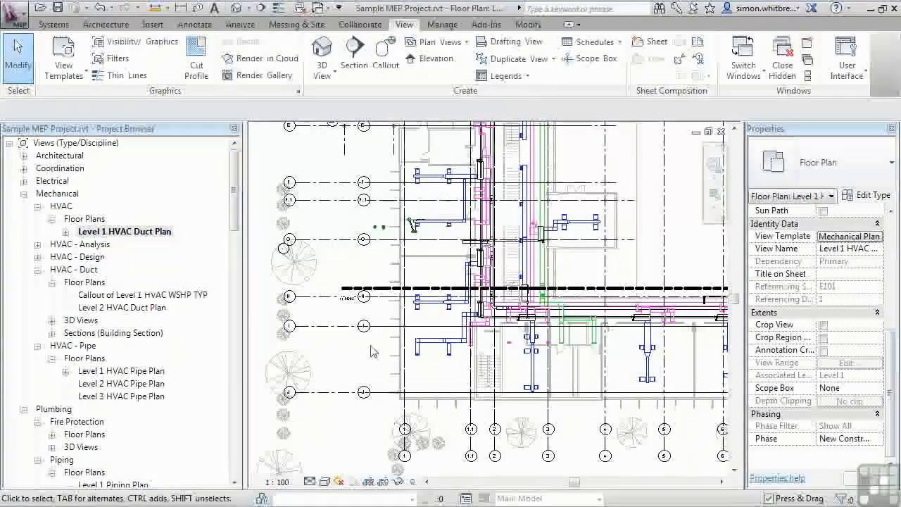
pyautogui.click(140, 42)
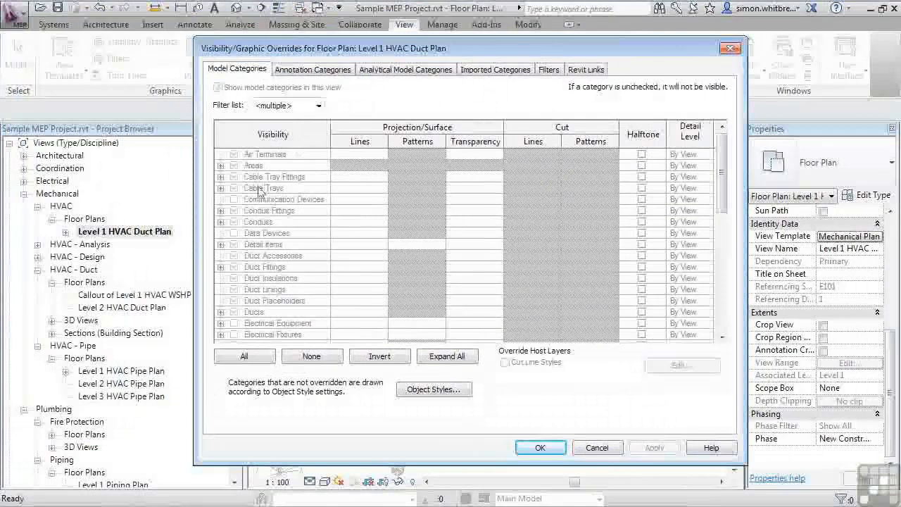
pyautogui.click(264, 200)
pyautogui.click(271, 234)
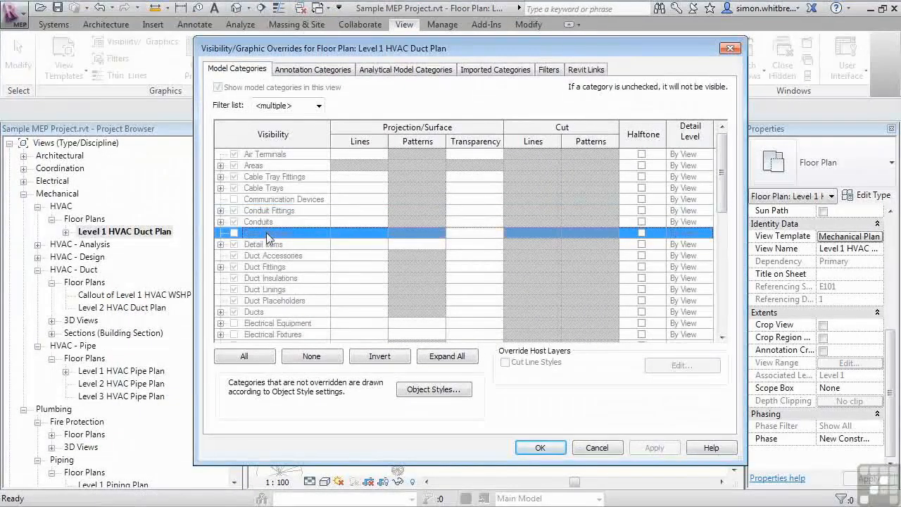
pyautogui.click(243, 246)
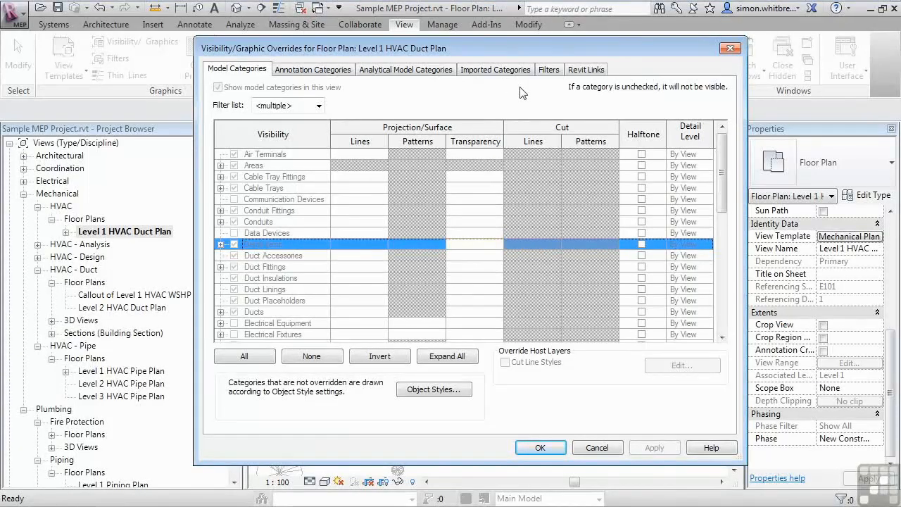
pyautogui.click(540, 447)
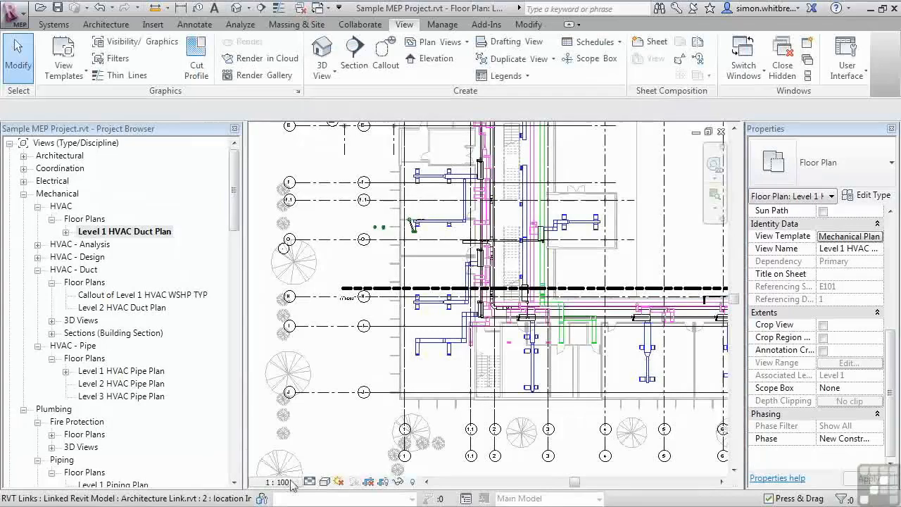
# - Examine the view control bar's scale, detail level and visual style options for the duct plan
pyautogui.click(290, 482)
pyautogui.click(309, 484)
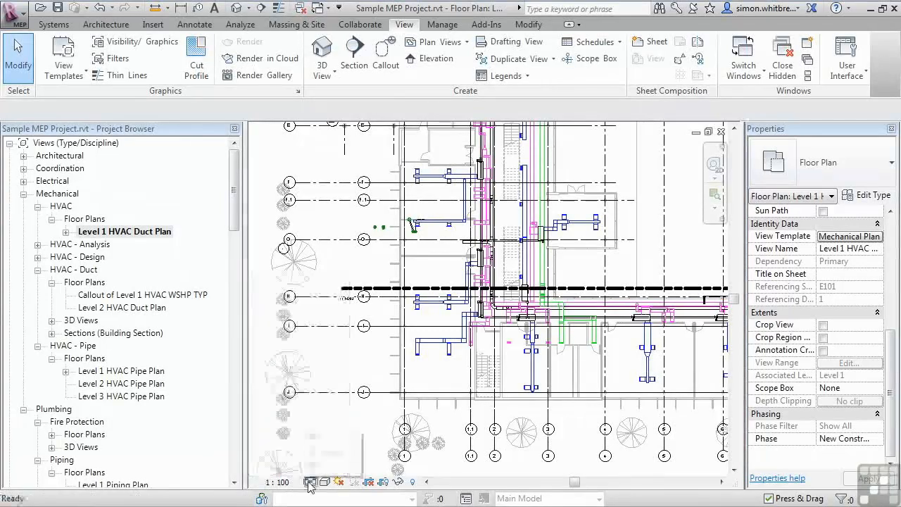
pyautogui.click(310, 483)
pyautogui.click(324, 483)
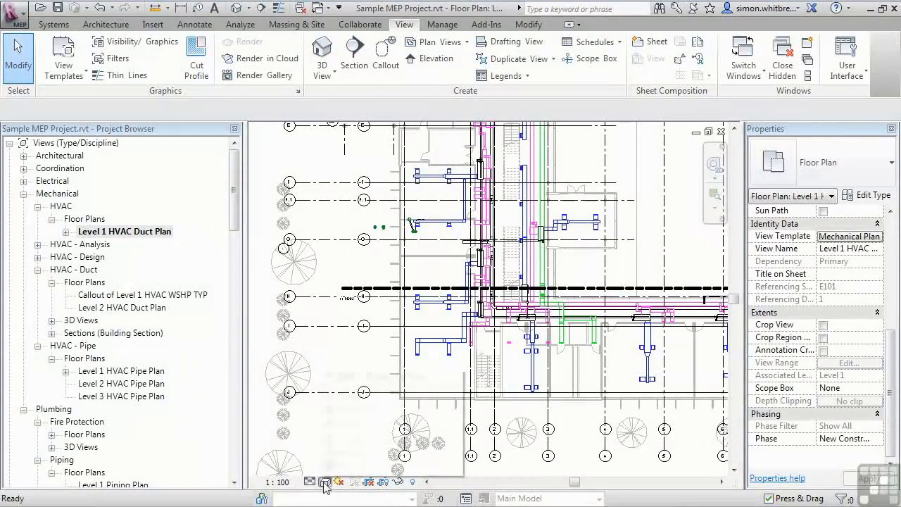
pyautogui.click(324, 482)
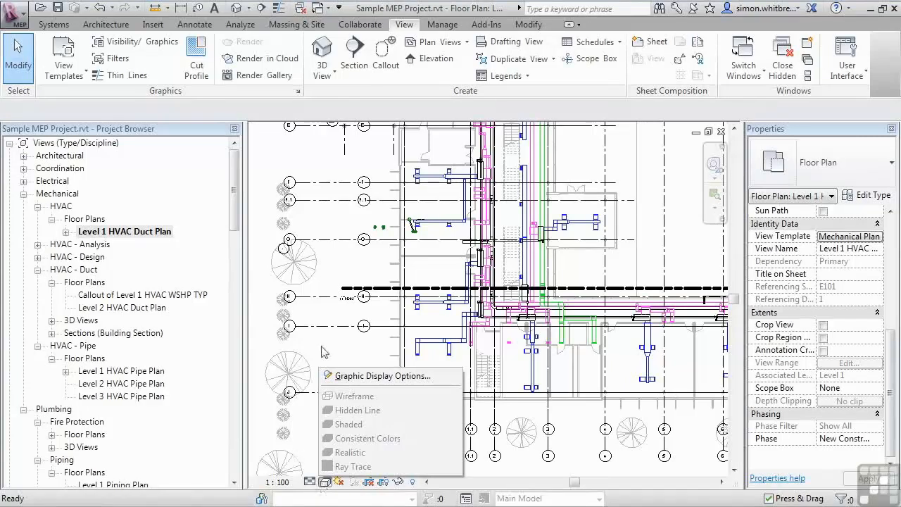
pyautogui.click(377, 347)
# - Open Manage View Templates and review the Mechanical Plan template's view properties, then close the dialog
pyautogui.click(54, 73)
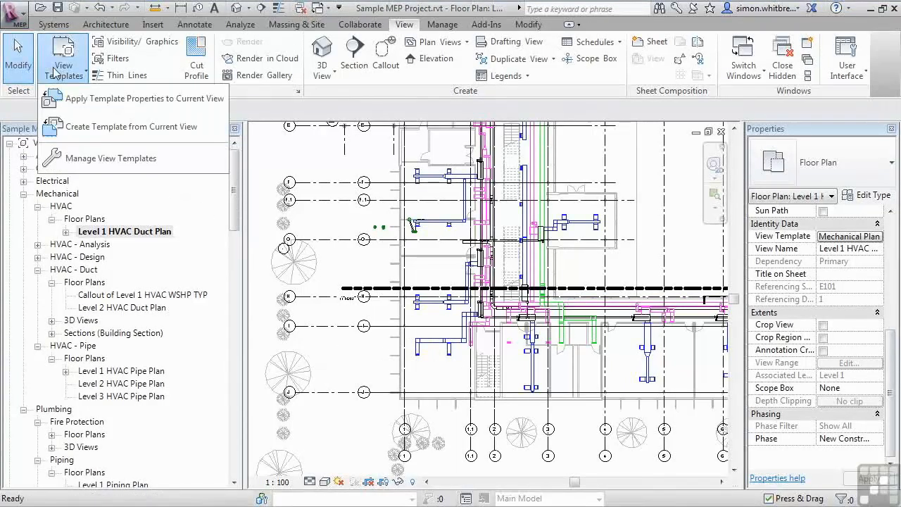
pyautogui.click(93, 168)
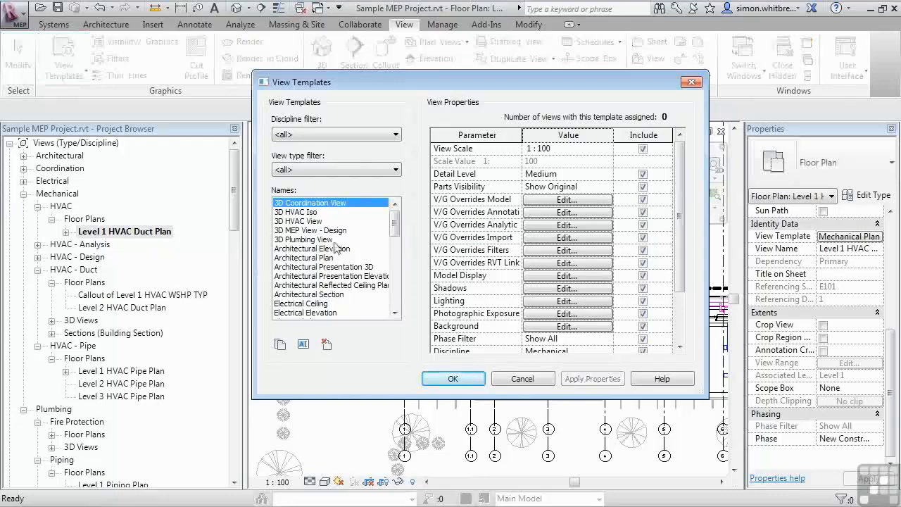
pyautogui.moveTo(395, 211); pyautogui.dragTo(395, 263)
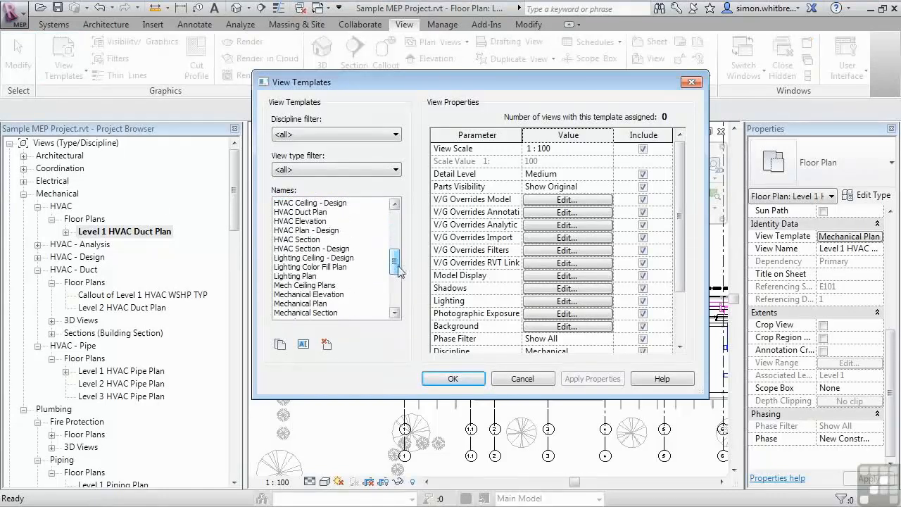
pyautogui.click(303, 303)
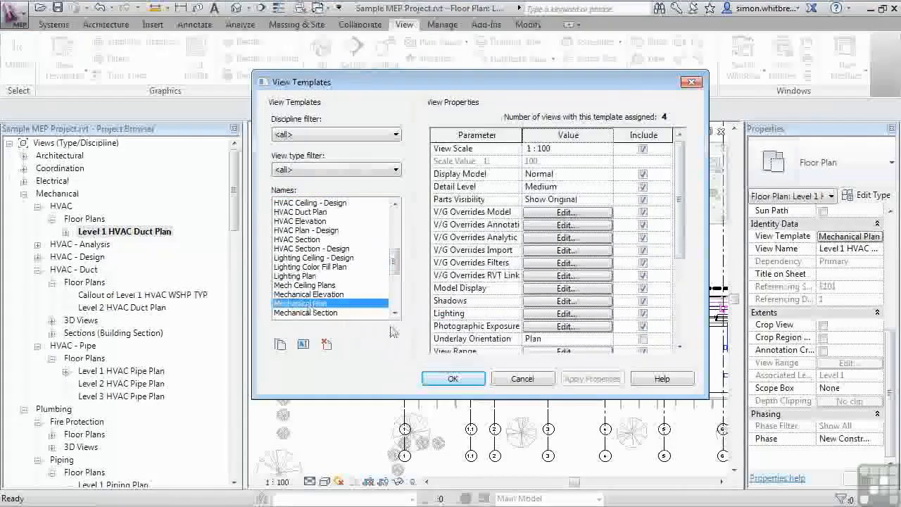
pyautogui.moveTo(681, 224); pyautogui.dragTo(685, 310)
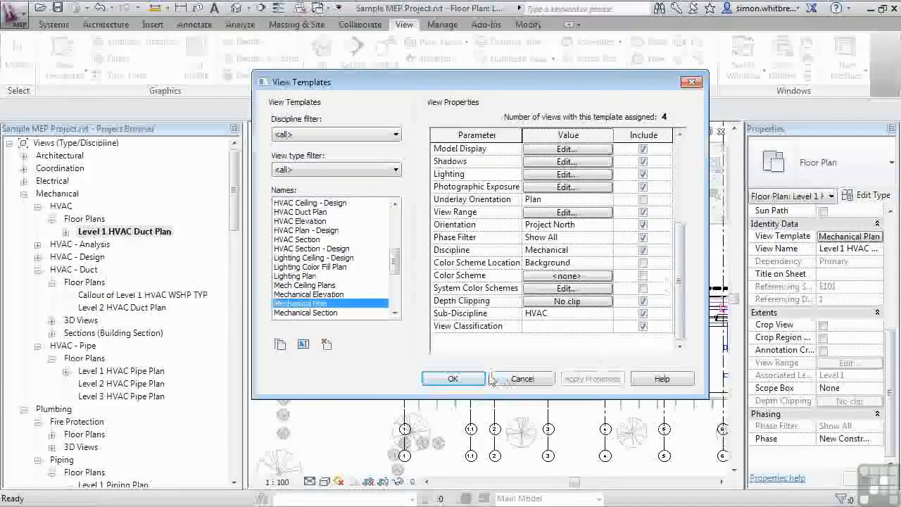
pyautogui.click(468, 380)
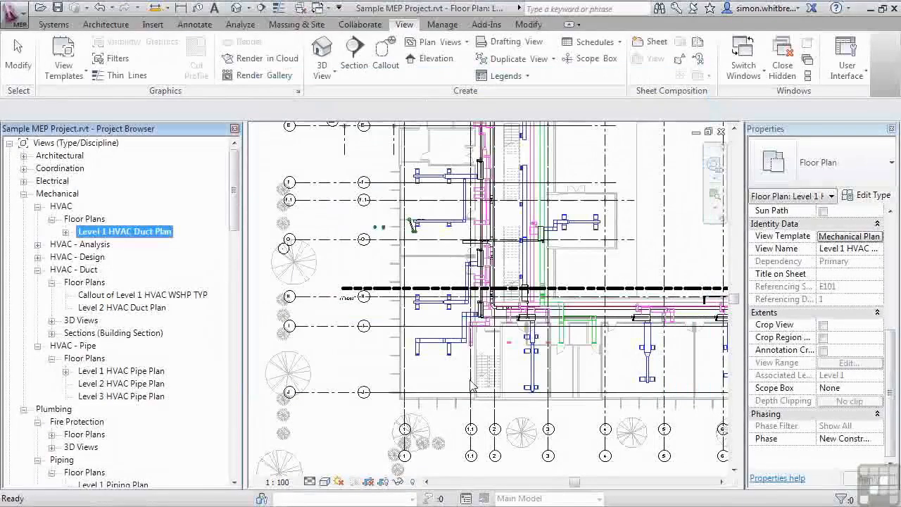
# - Assign the Mechanical Plan view template to the Level 1, Level 2 and Level 3 HVAC Pipe Plan views together
pyautogui.click(129, 370)
pyautogui.keyDown('ctrl'); pyautogui.click(121, 383); pyautogui.keyUp('ctrl')
pyautogui.keyDown('ctrl'); pyautogui.click(121, 396); pyautogui.keyUp('ctrl')
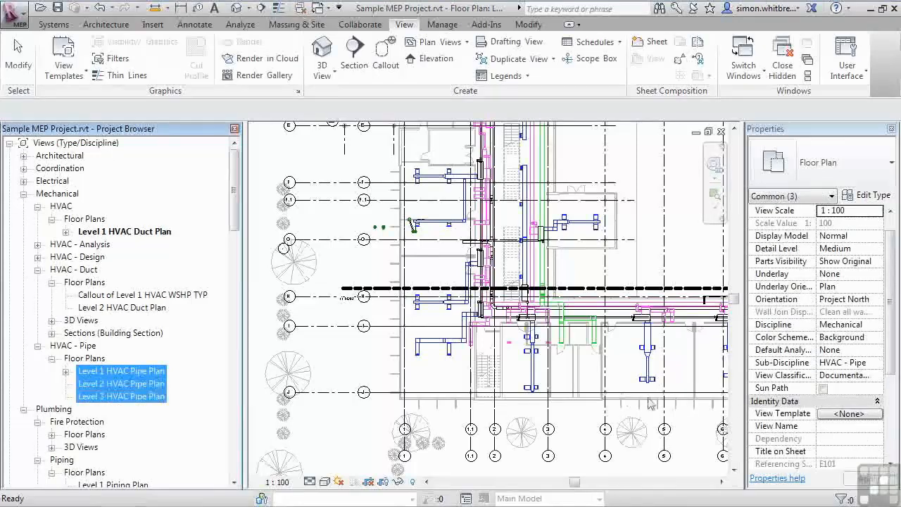
pyautogui.click(819, 414)
pyautogui.moveTo(391, 278); pyautogui.dragTo(396, 285)
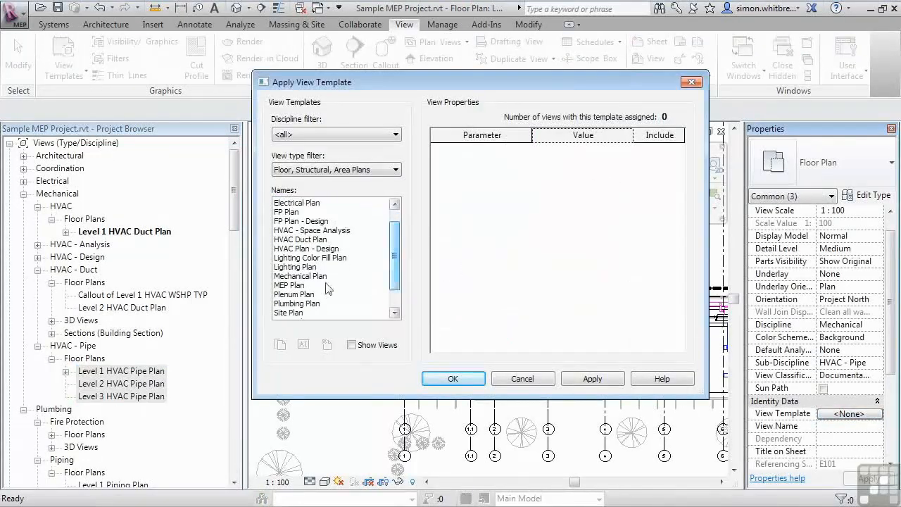
pyautogui.click(302, 276)
pyautogui.click(579, 381)
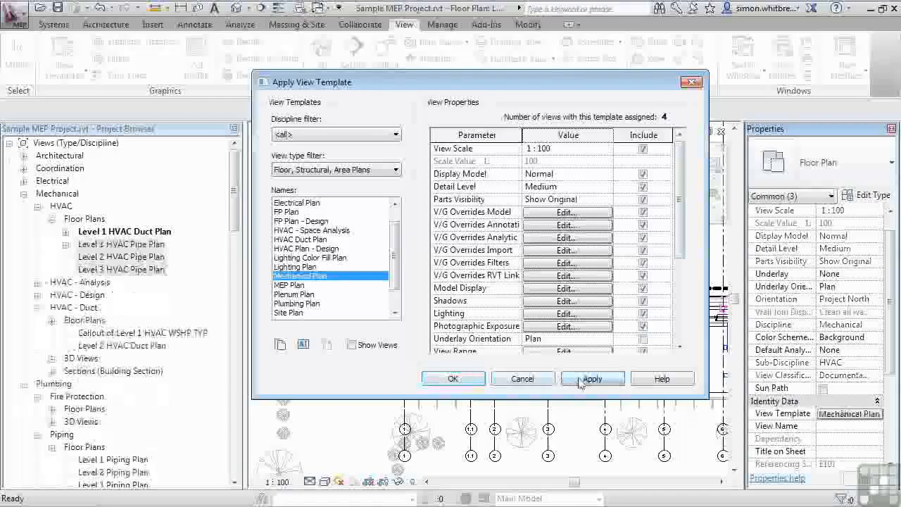
pyautogui.click(453, 379)
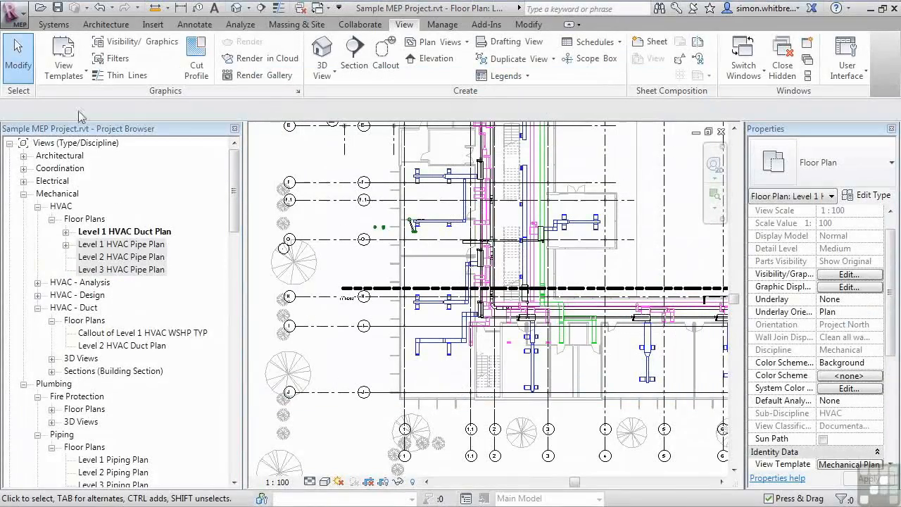
# - In the Mechanical Plan template's RVT Link overrides, turn off visibility of Architecture Link.rvt and close both dialogs
pyautogui.click(50, 71)
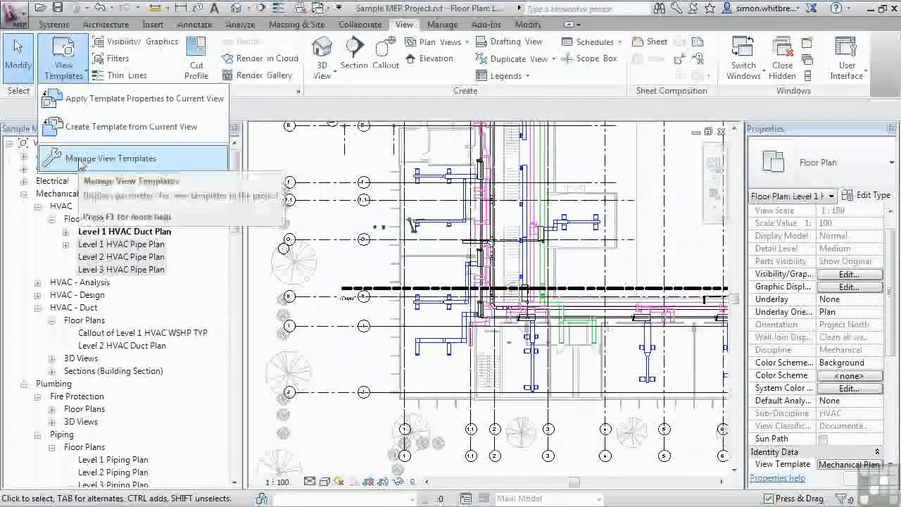
pyautogui.click(172, 160)
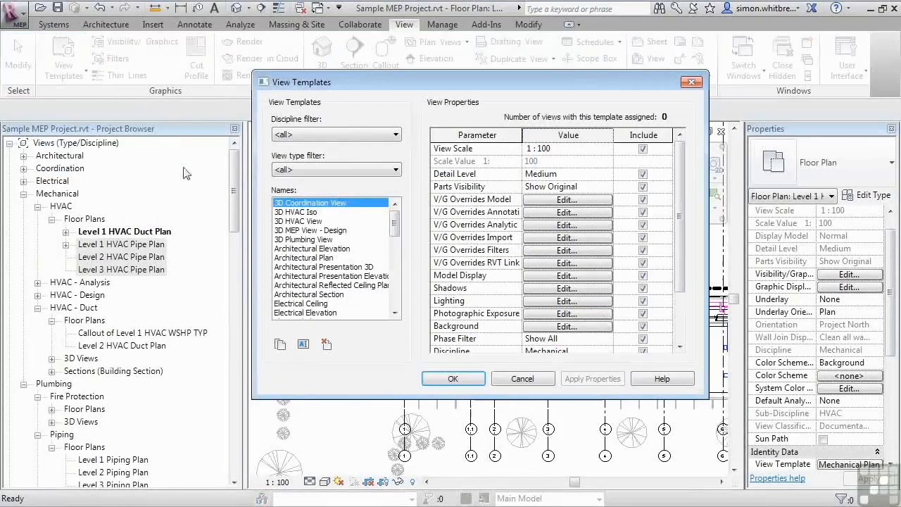
pyautogui.moveTo(394, 227); pyautogui.dragTo(395, 264)
pyautogui.click(309, 286)
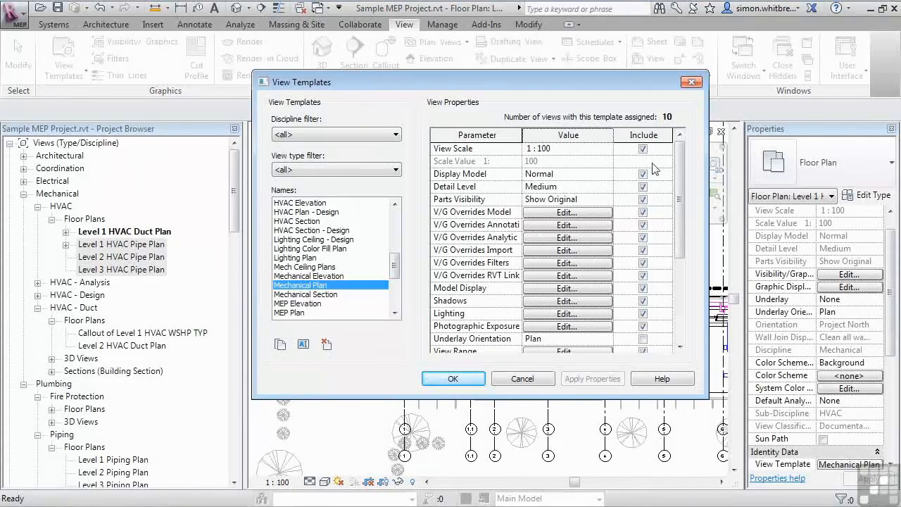
pyautogui.click(566, 275)
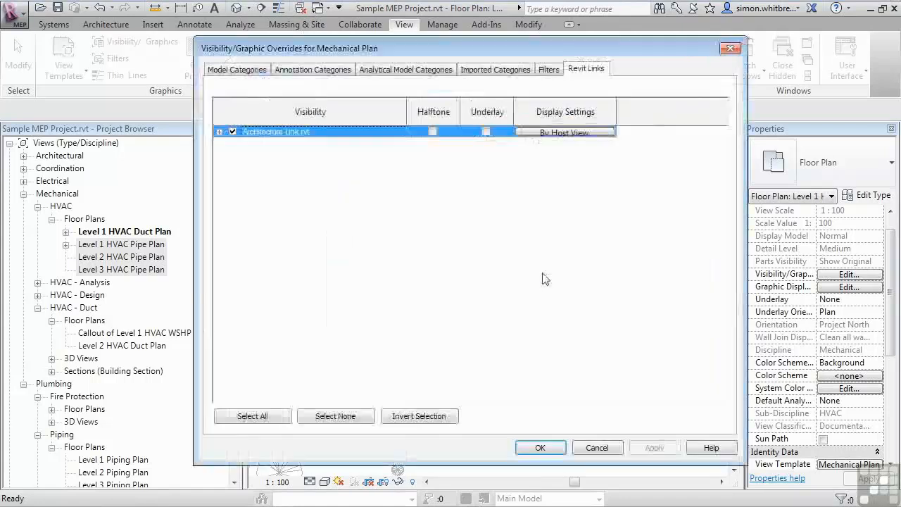
pyautogui.click(232, 132)
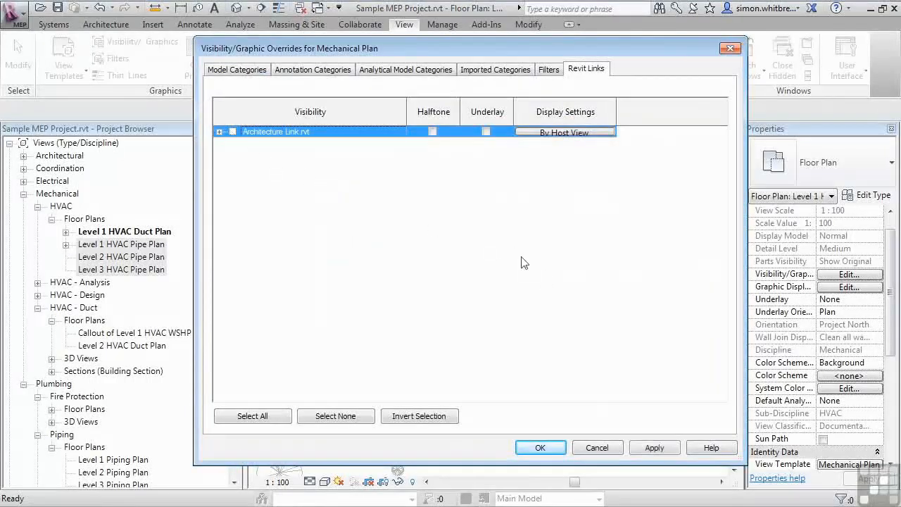
pyautogui.click(540, 448)
pyautogui.click(454, 383)
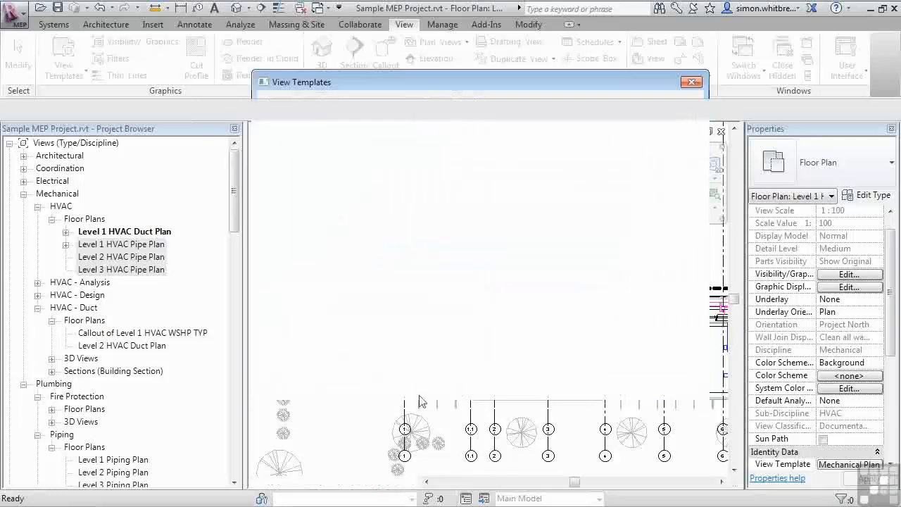
# - Open the Level 1 and Level 2 HVAC Pipe Plan views to check the template's effect
pyautogui.doubleClick(111, 245)
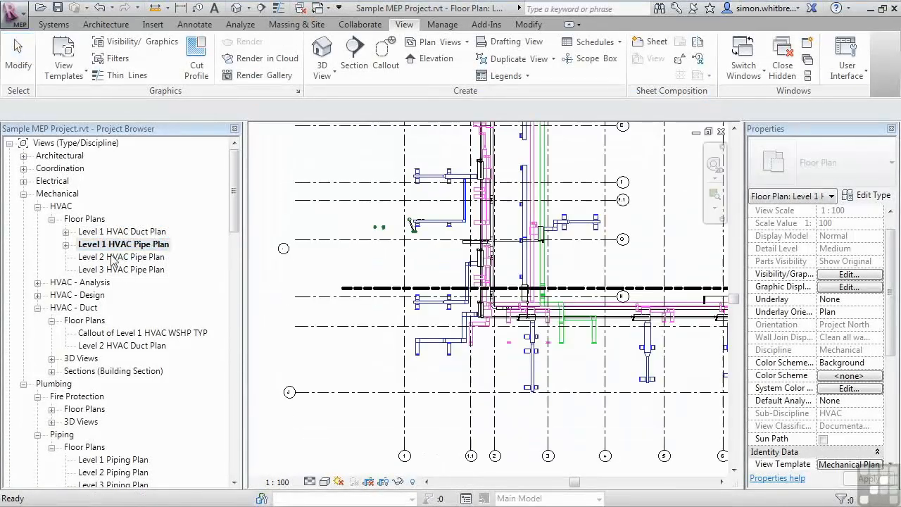
pyautogui.click(112, 257)
pyautogui.doubleClick(111, 256)
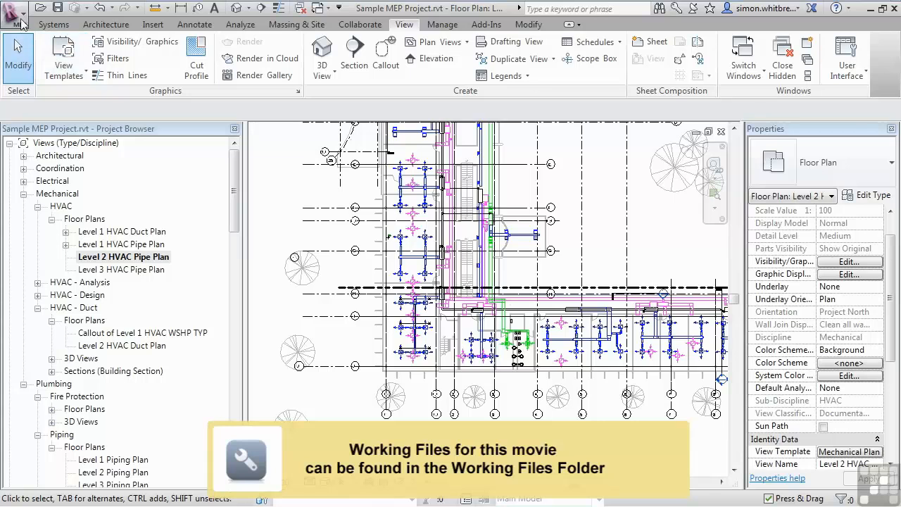
# - Open the DGN export setup from the export options and review its level standards and export level options
pyautogui.click(22, 23)
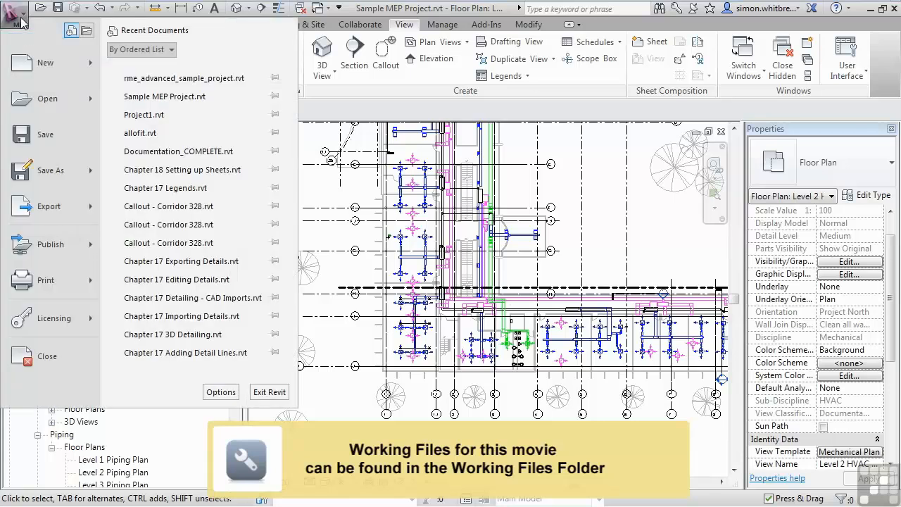
pyautogui.moveTo(73, 216)
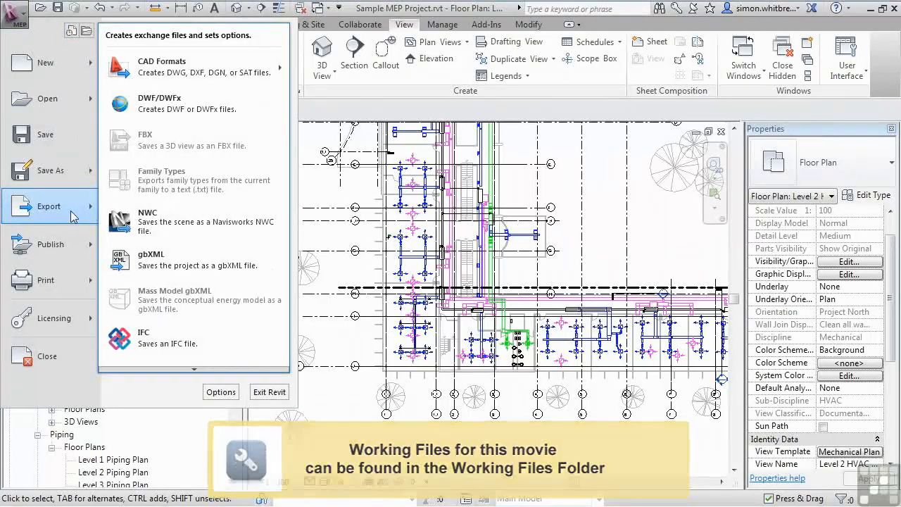
pyautogui.moveTo(193, 369)
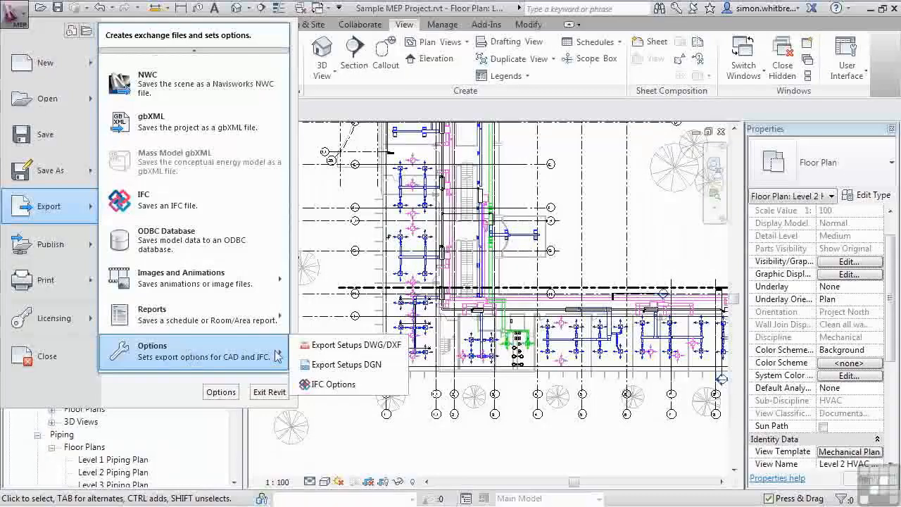
pyautogui.click(392, 369)
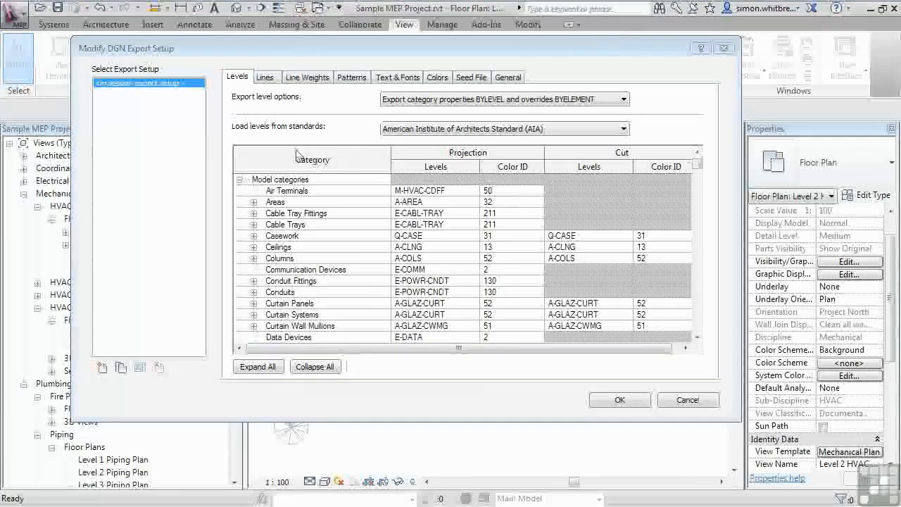
pyautogui.click(583, 131)
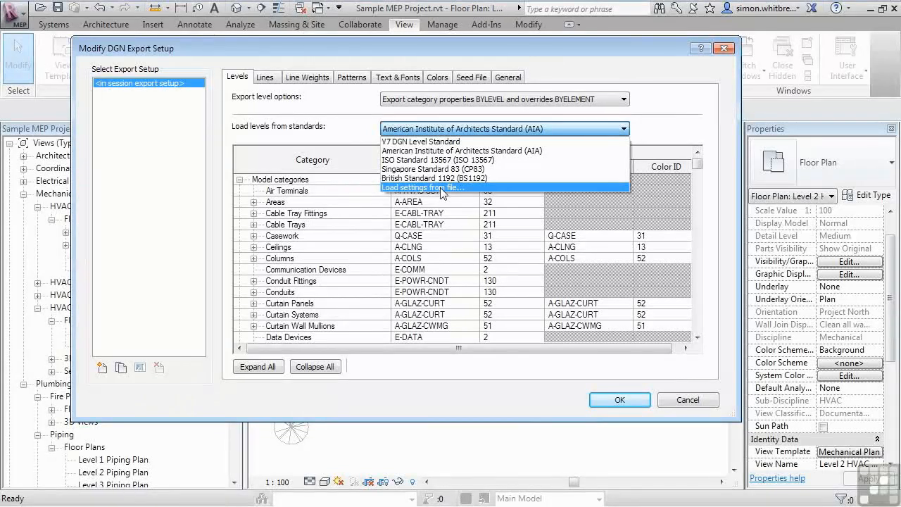
pyautogui.click(363, 128)
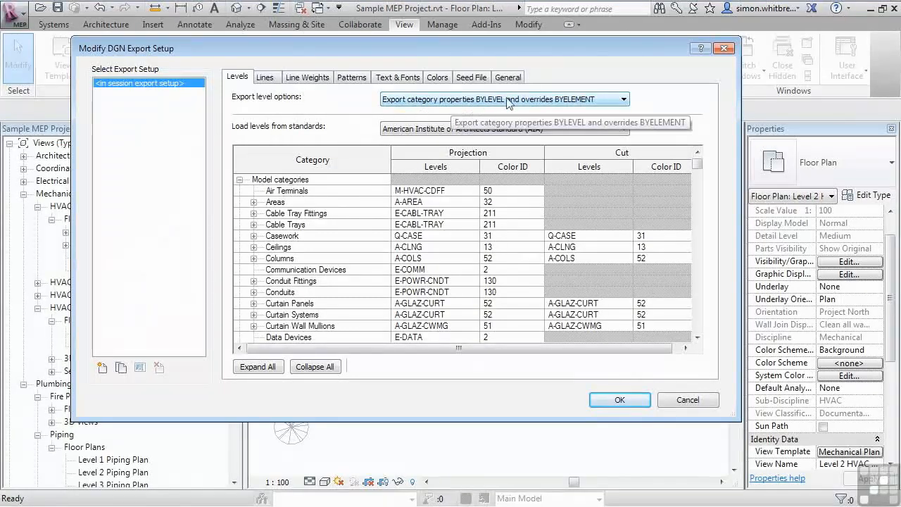
pyautogui.click(614, 103)
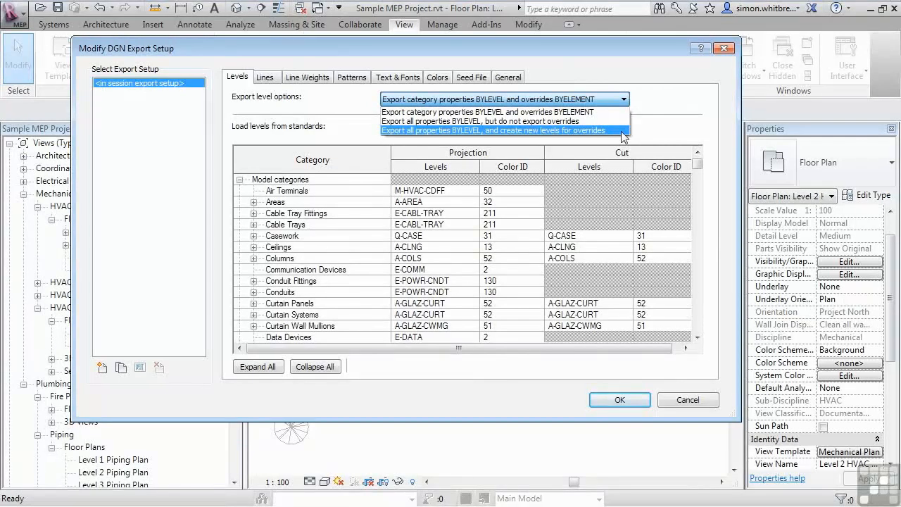
pyautogui.click(654, 128)
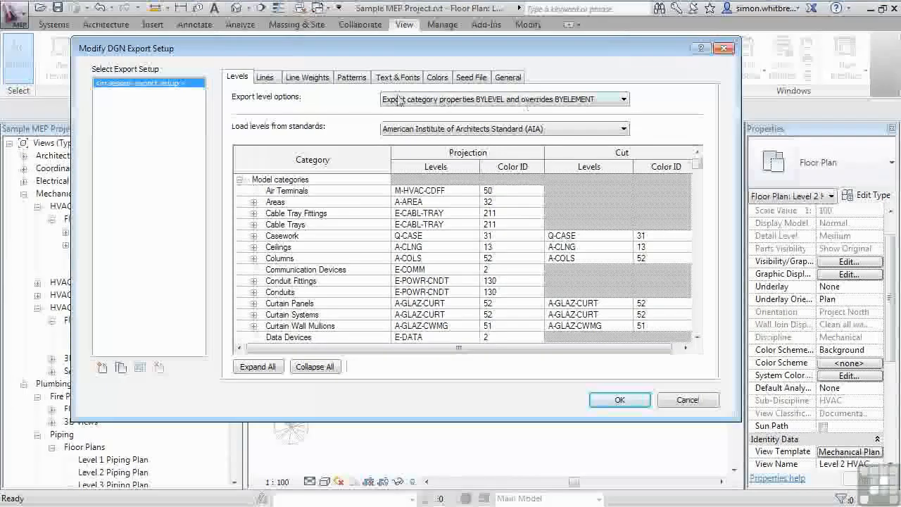
# - Review the Lines, Line Weights, Patterns, Text & Fonts, Colors and Seed File export settings, browsing seed files without choosing one
pyautogui.click(266, 77)
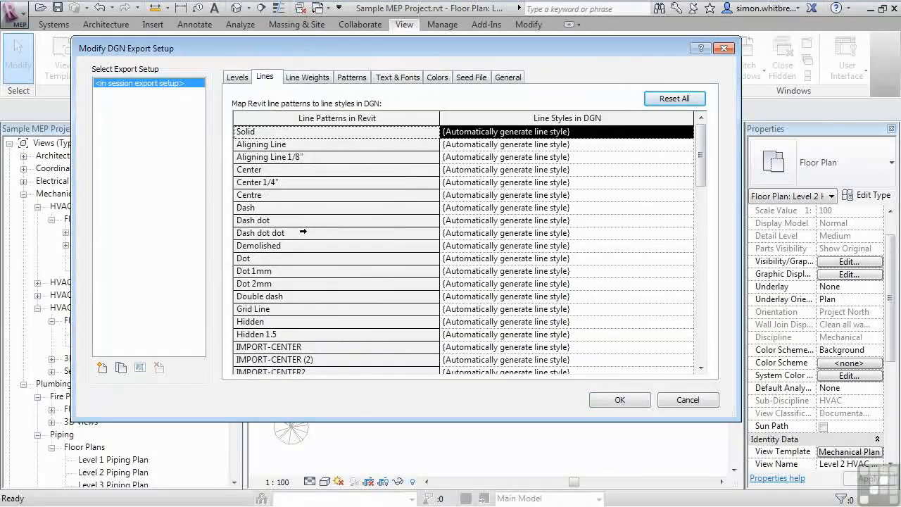
pyautogui.click(306, 79)
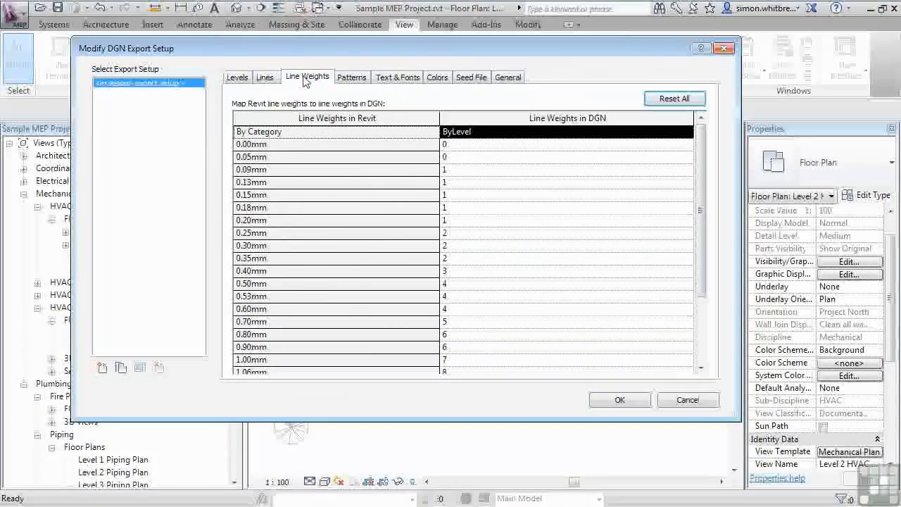
pyautogui.click(347, 82)
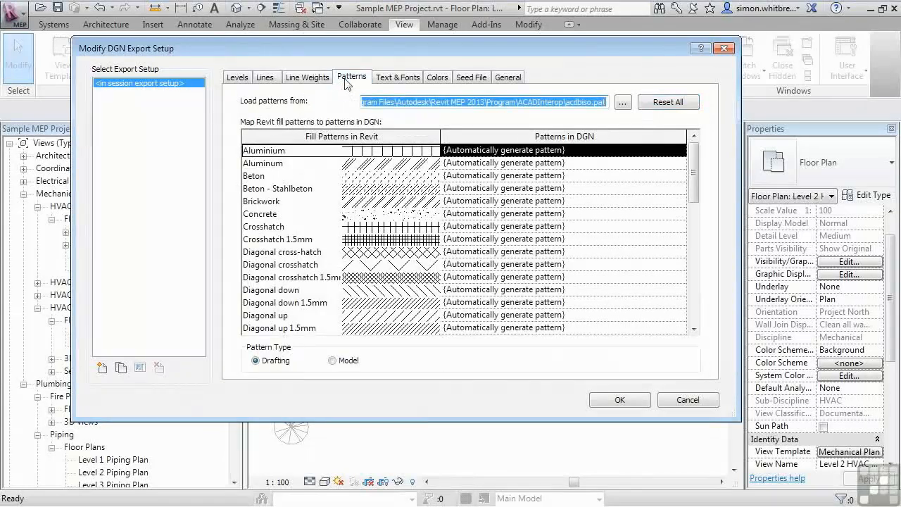
pyautogui.click(396, 81)
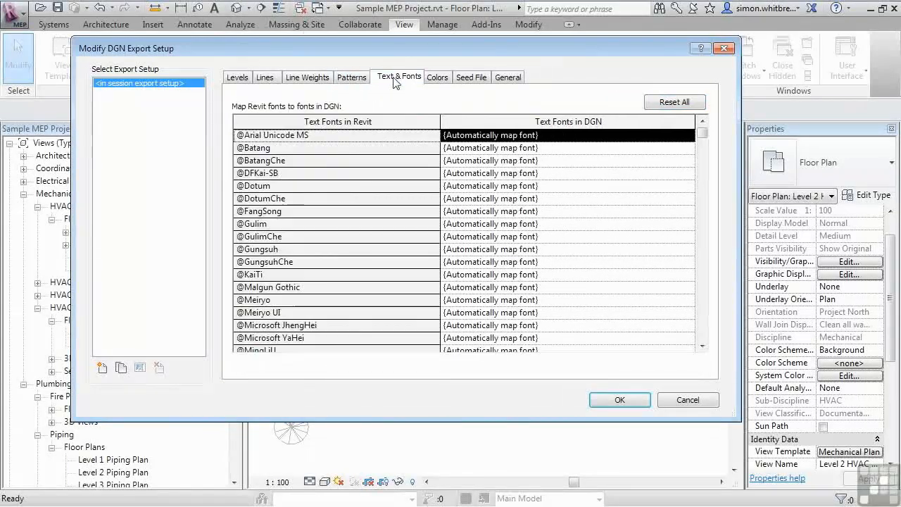
pyautogui.click(436, 79)
pyautogui.click(481, 78)
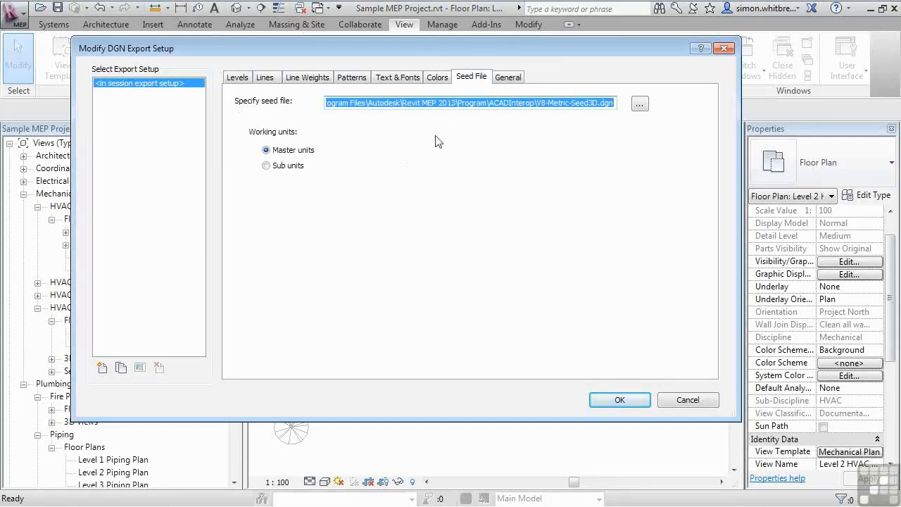
pyautogui.click(639, 104)
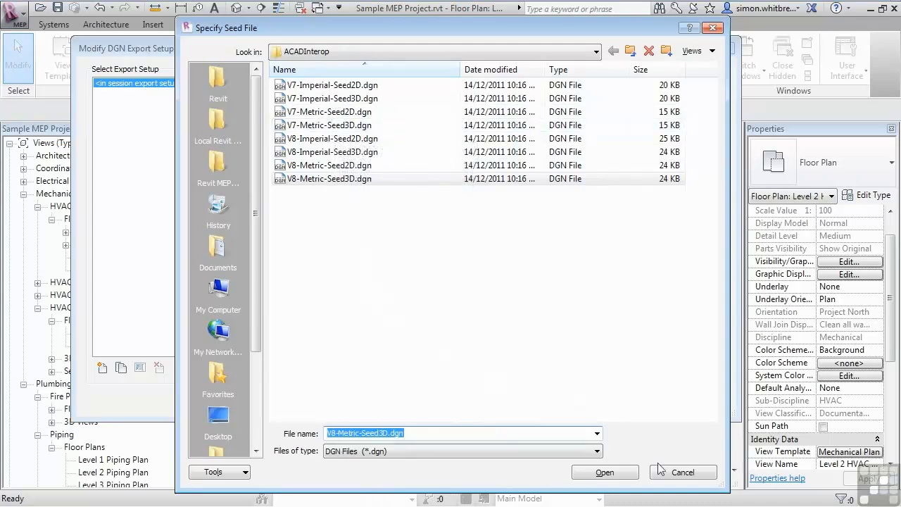
pyautogui.click(677, 472)
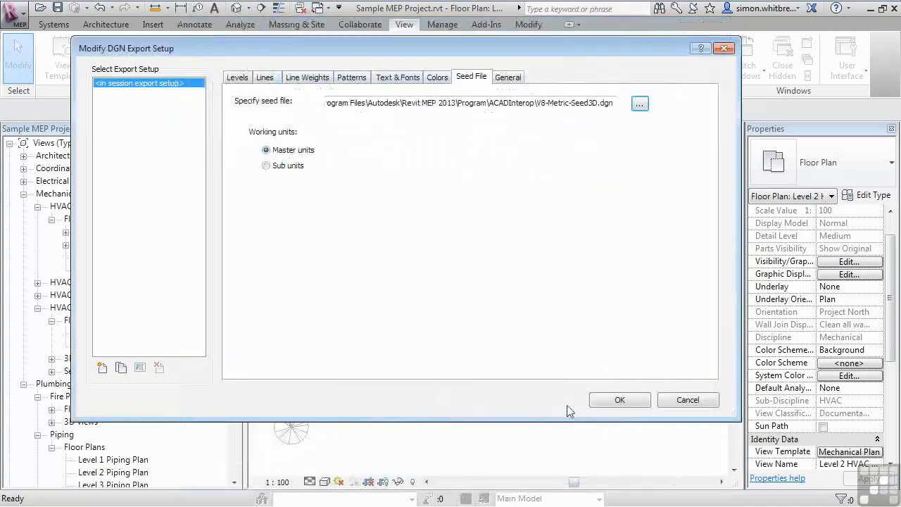
# - Review the General export options and file format of the DGN export setup, then close it
pyautogui.click(508, 77)
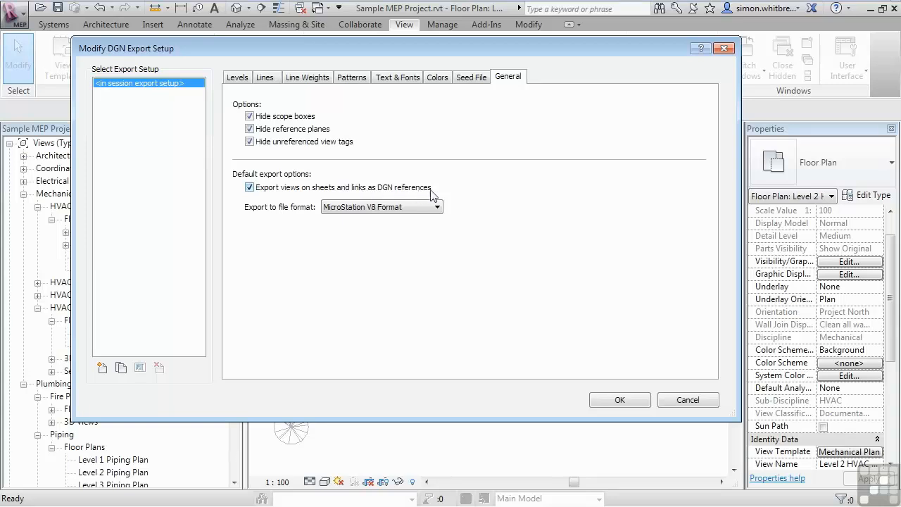
pyautogui.click(428, 209)
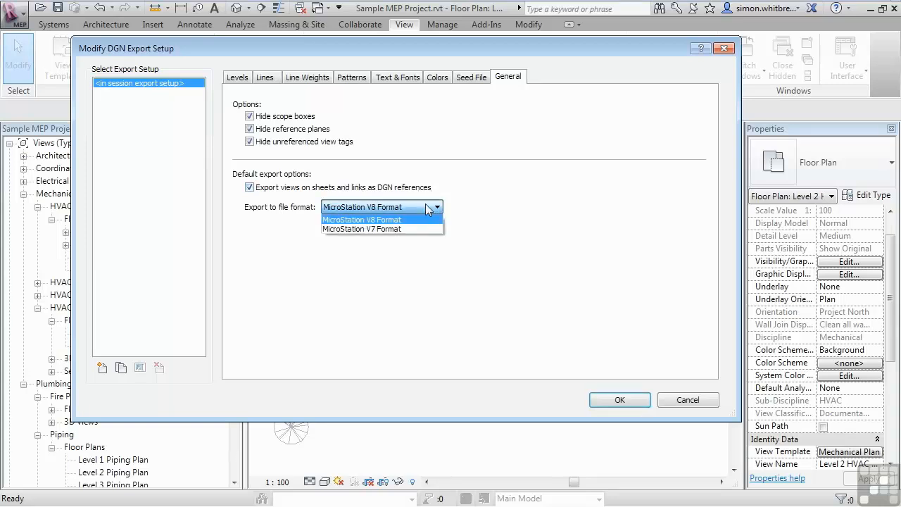
pyautogui.click(425, 204)
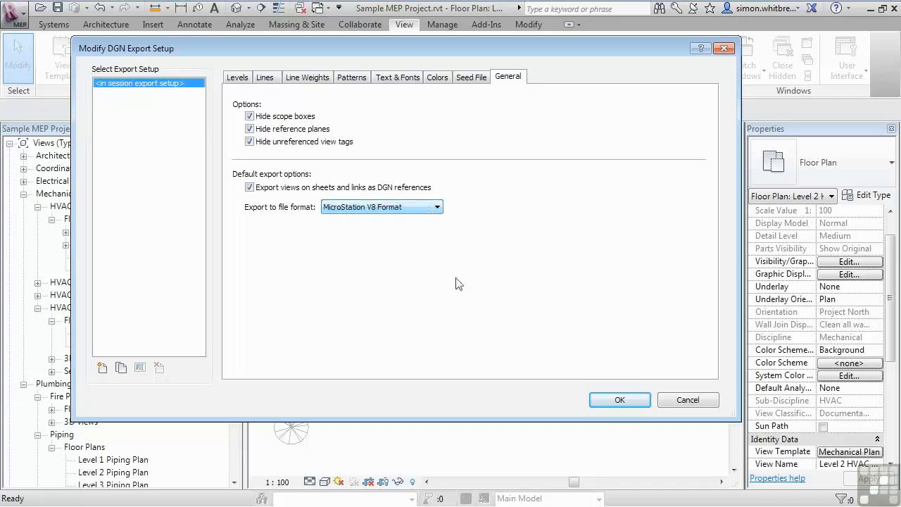
pyautogui.click(604, 401)
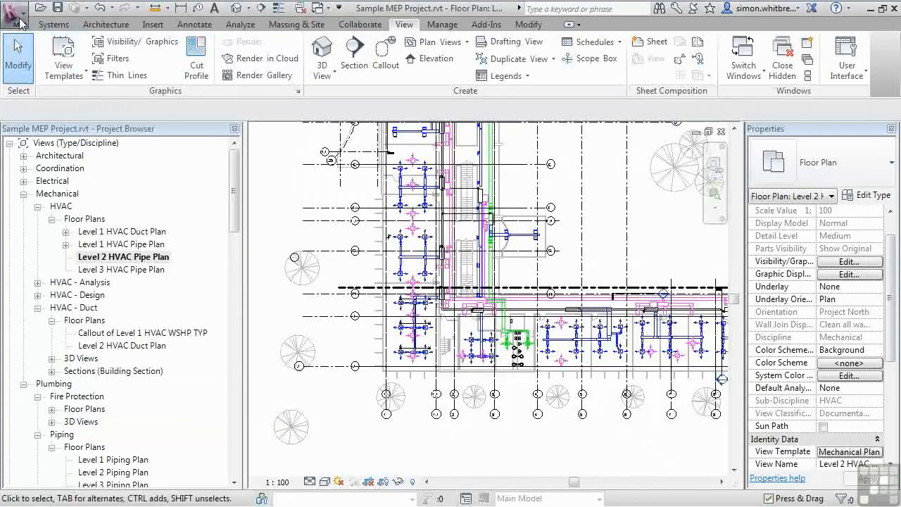
# - Walk through a DGN export of the current view up to the save dialog, then cancel it
pyautogui.click(20, 23)
pyautogui.click(50, 206)
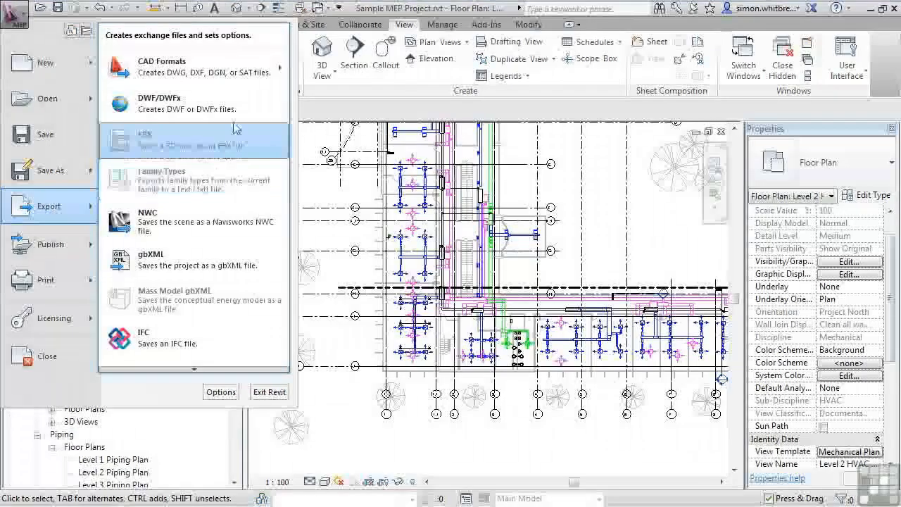
pyautogui.moveTo(268, 68)
pyautogui.click(285, 134)
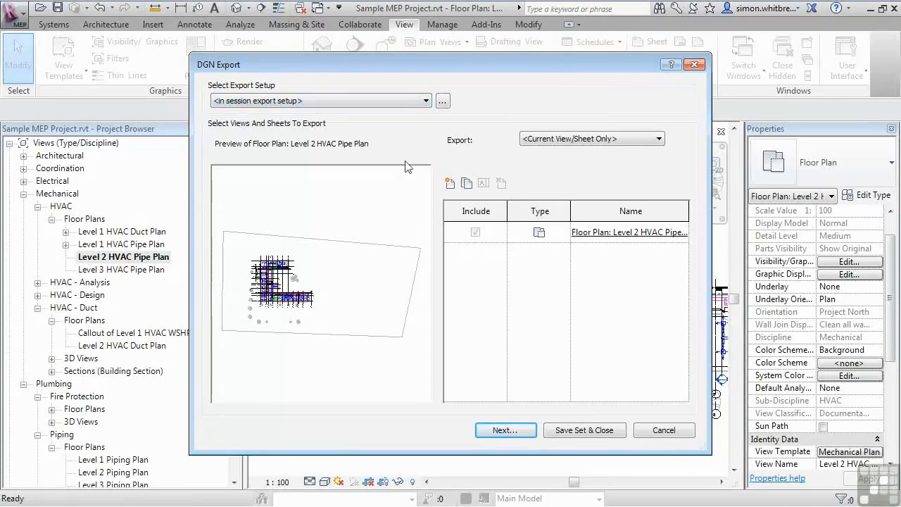
pyautogui.click(652, 139)
pyautogui.click(528, 149)
pyautogui.click(421, 106)
pyautogui.click(420, 110)
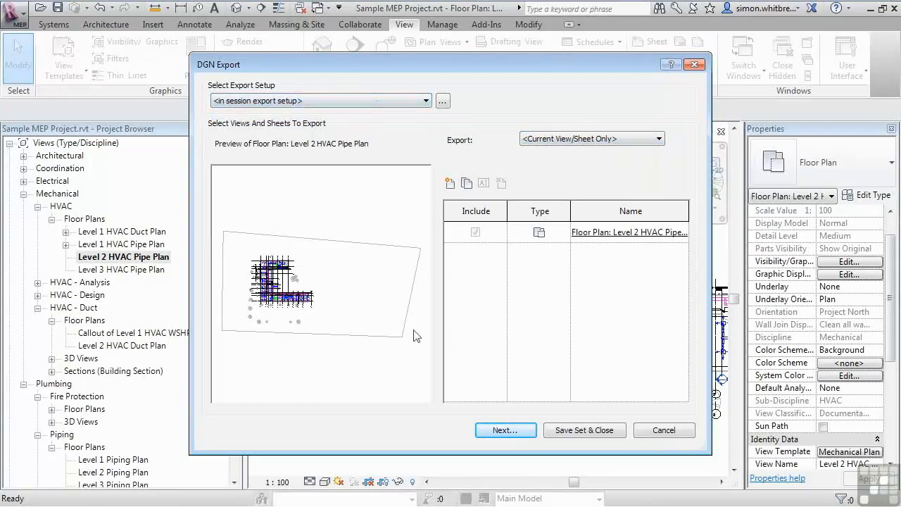
pyautogui.click(505, 430)
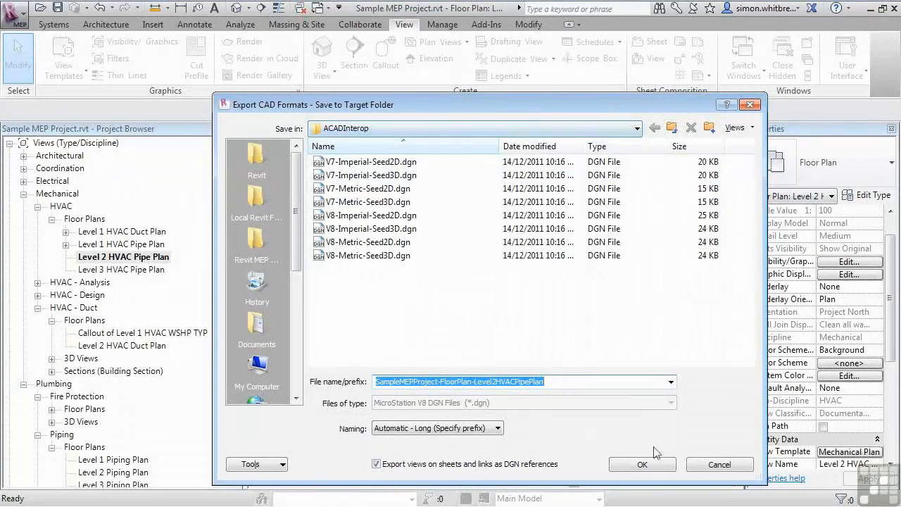
pyautogui.click(705, 466)
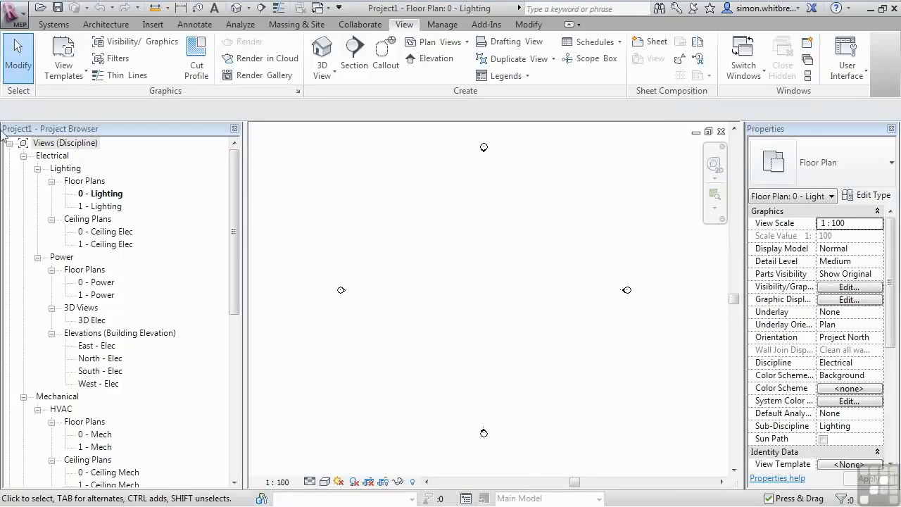
# - Open the Link CAD Formats dialog to view its import options, then close it
pyautogui.click(146, 26)
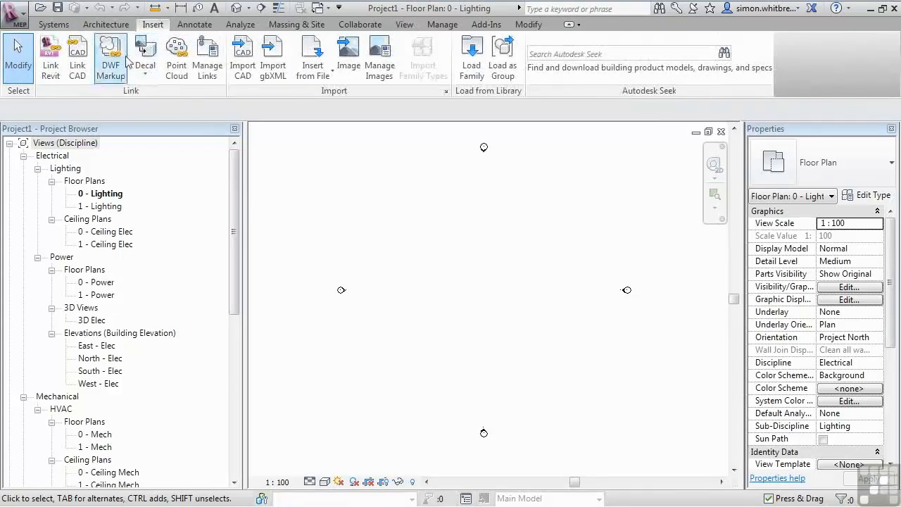
pyautogui.click(79, 63)
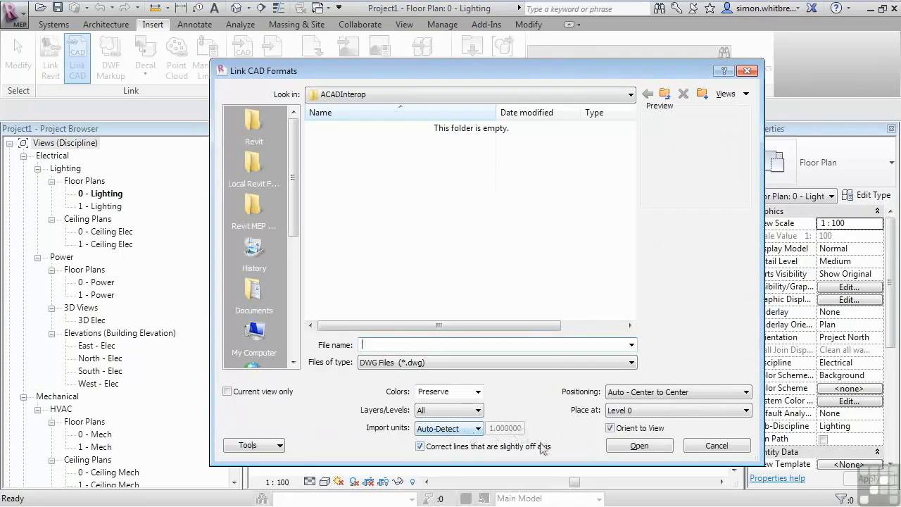
pyautogui.press('Escape')
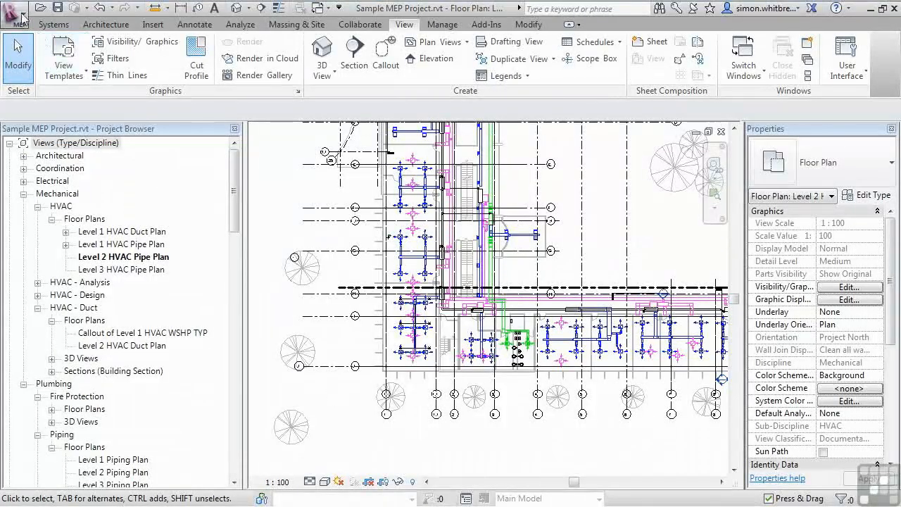
# - Open the DWG export setup and review its Layers and General settings
pyautogui.click(17, 17)
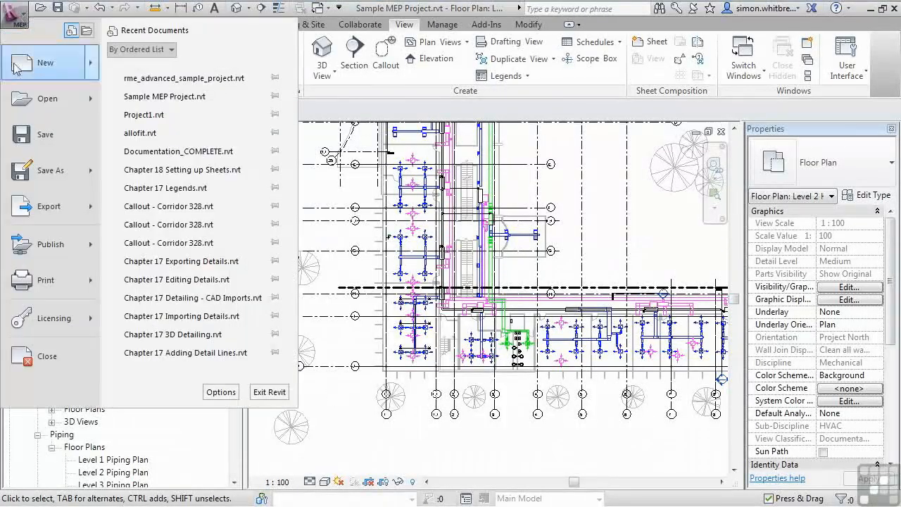
pyautogui.moveTo(56, 208)
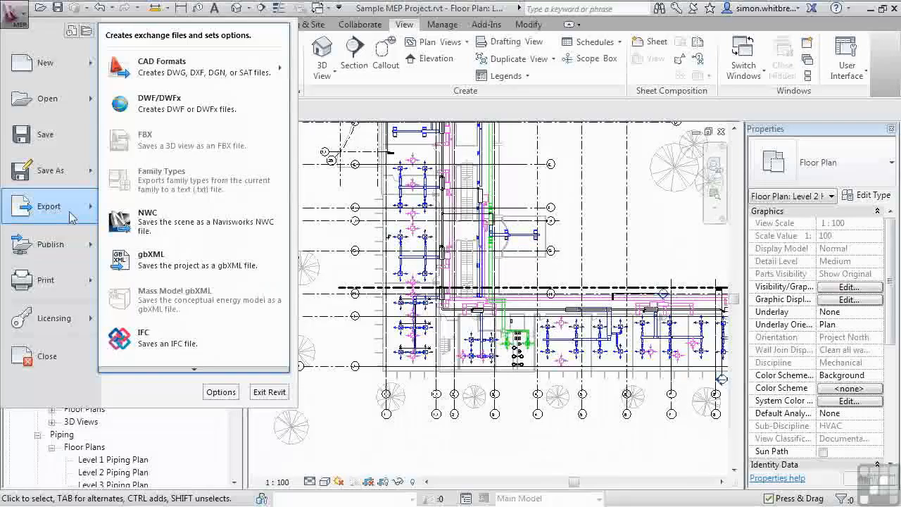
pyautogui.moveTo(195, 71)
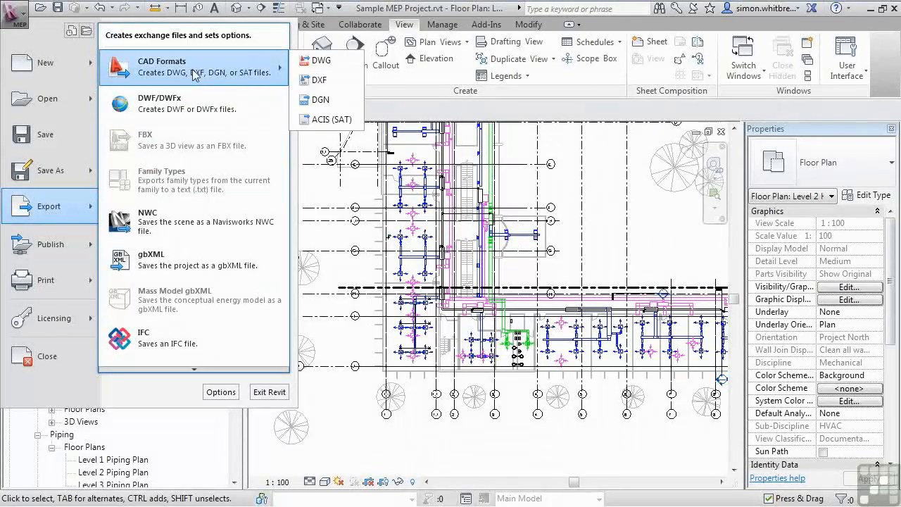
pyautogui.click(325, 60)
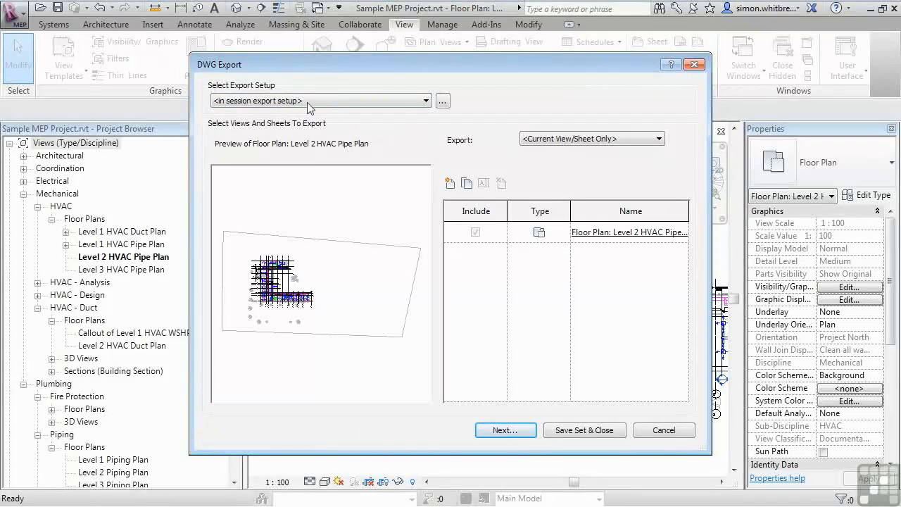
pyautogui.click(442, 102)
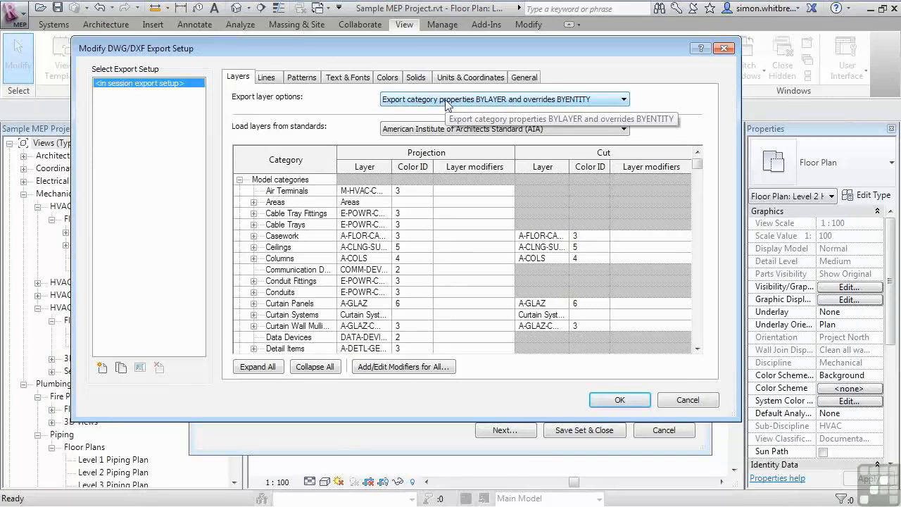
pyautogui.click(524, 78)
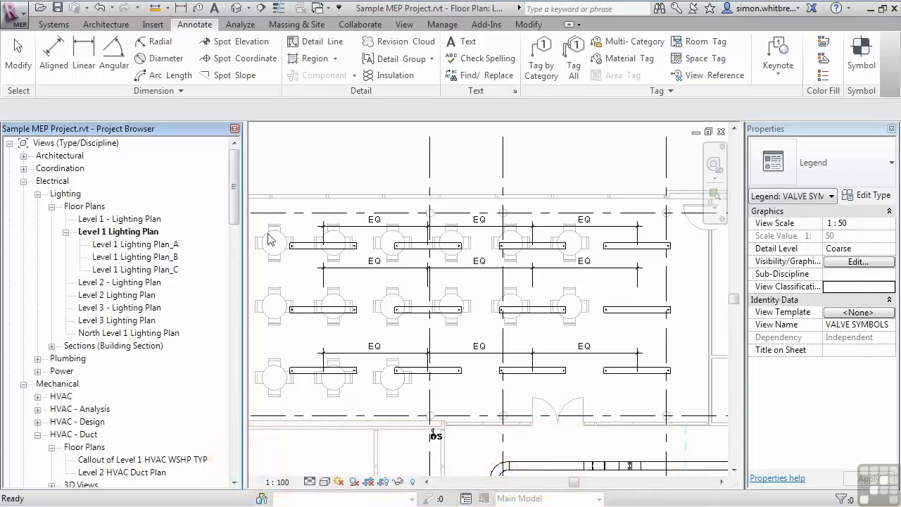
# - Delete the middle segment of the upper EQ dimension string in the Level 1 Lighting Plan
pyautogui.click(478, 239)
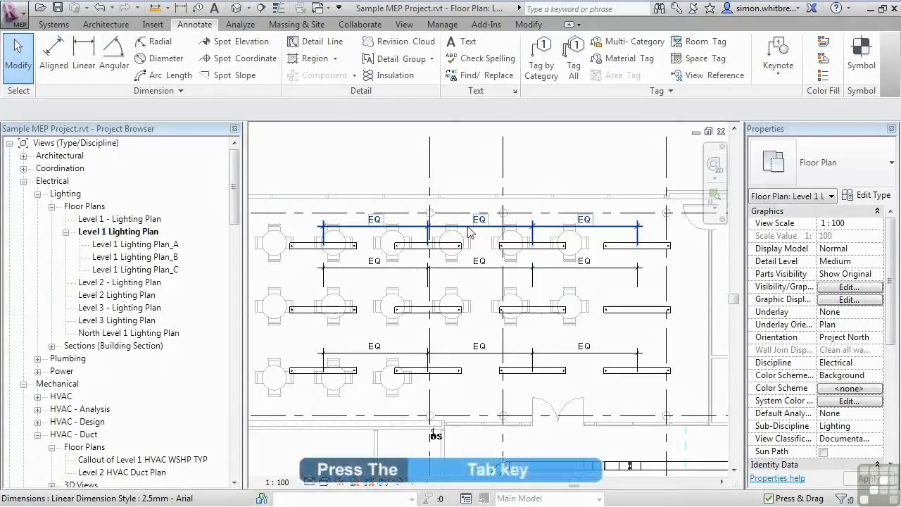
pyautogui.press('Tab')
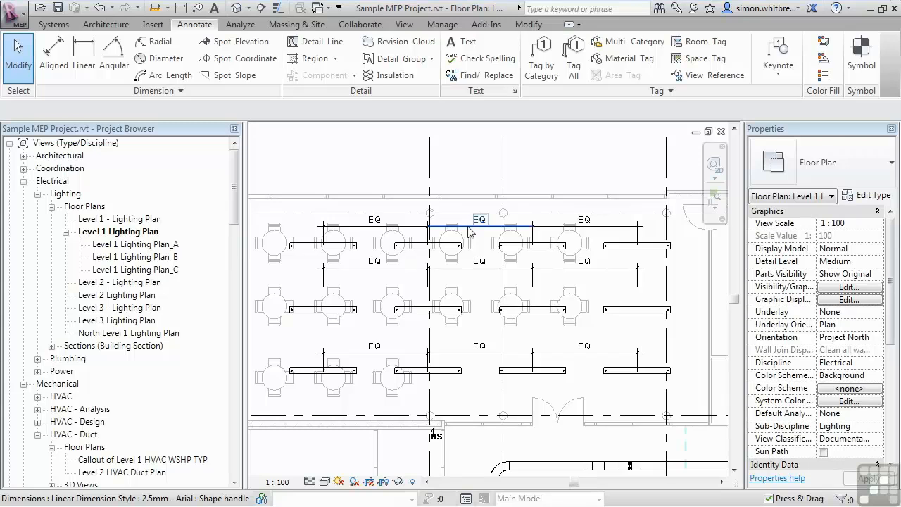
pyautogui.click(469, 232)
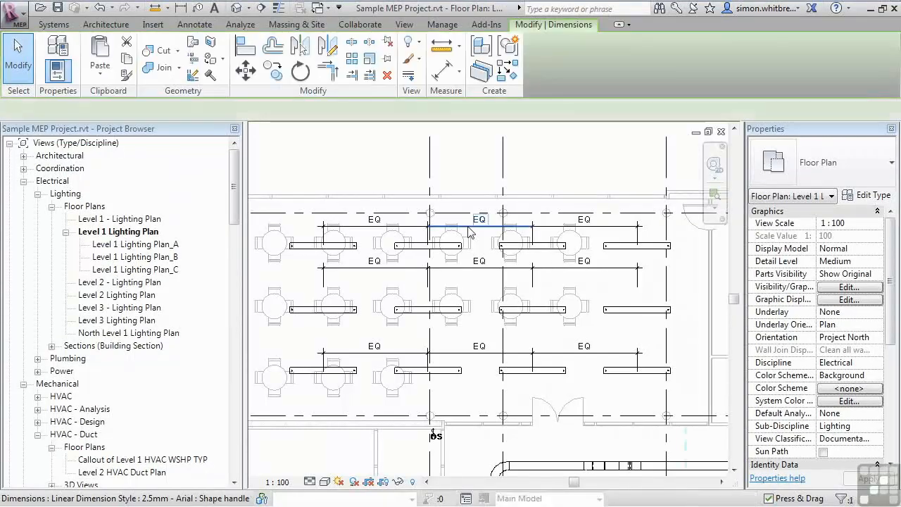
pyautogui.press('Delete')
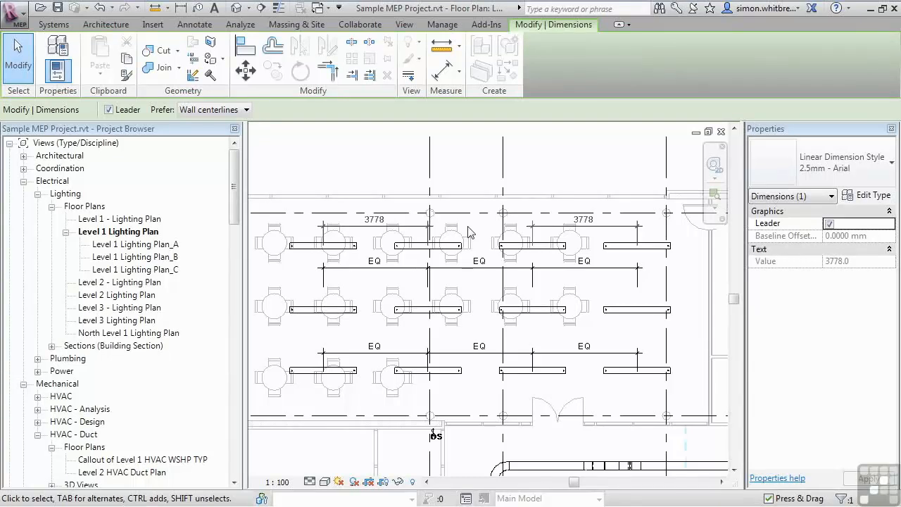
# - Duplicate the second EQ dimension string's type as 2.5mm - Arial Total Length
pyautogui.click(475, 275)
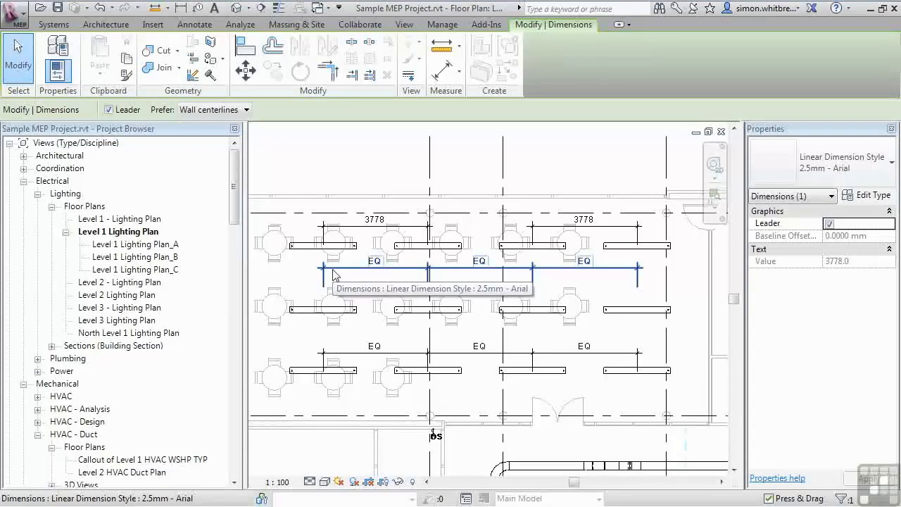
pyautogui.click(334, 275)
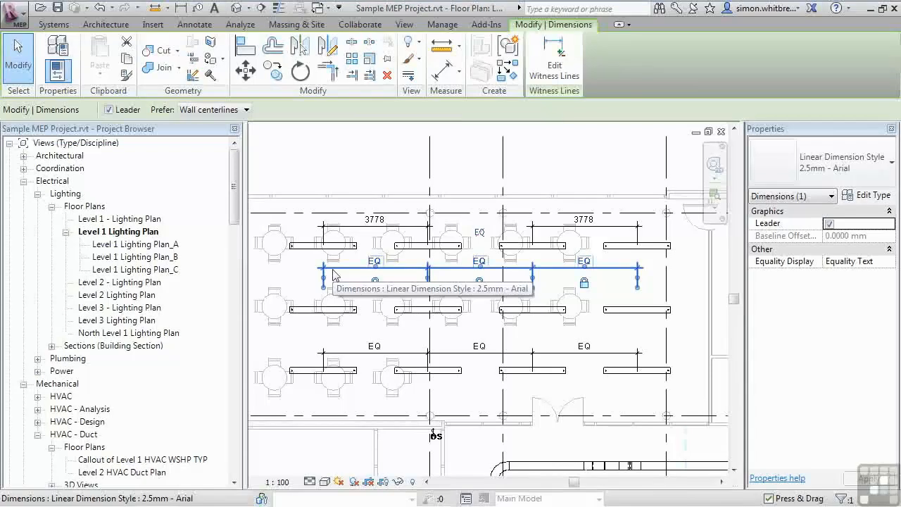
pyautogui.click(875, 198)
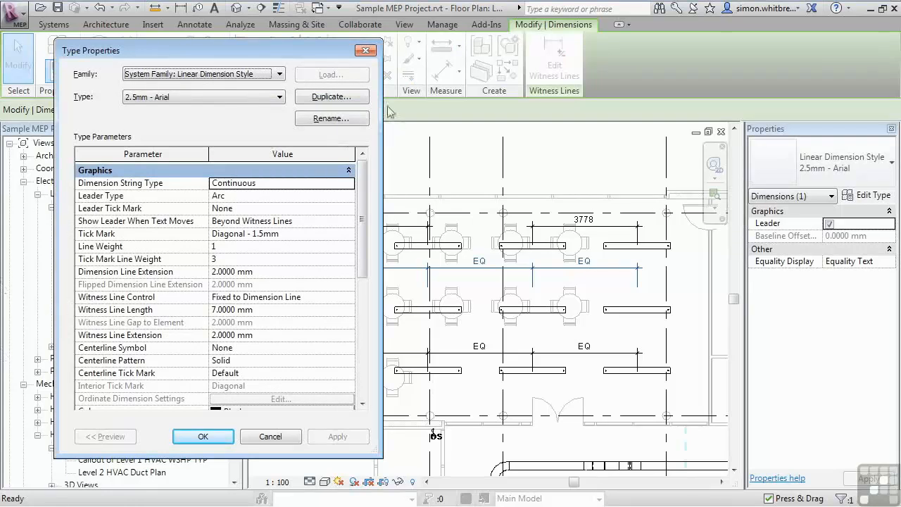
pyautogui.click(320, 99)
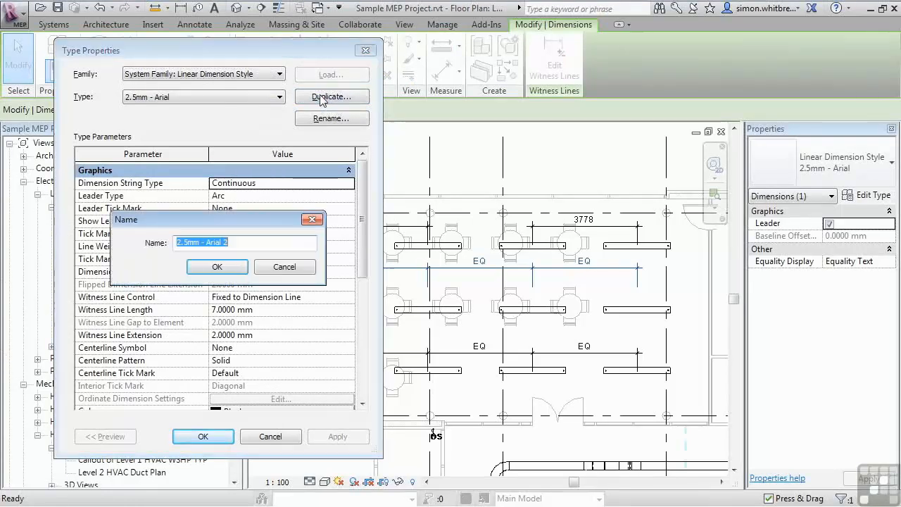
pyautogui.click(229, 242)
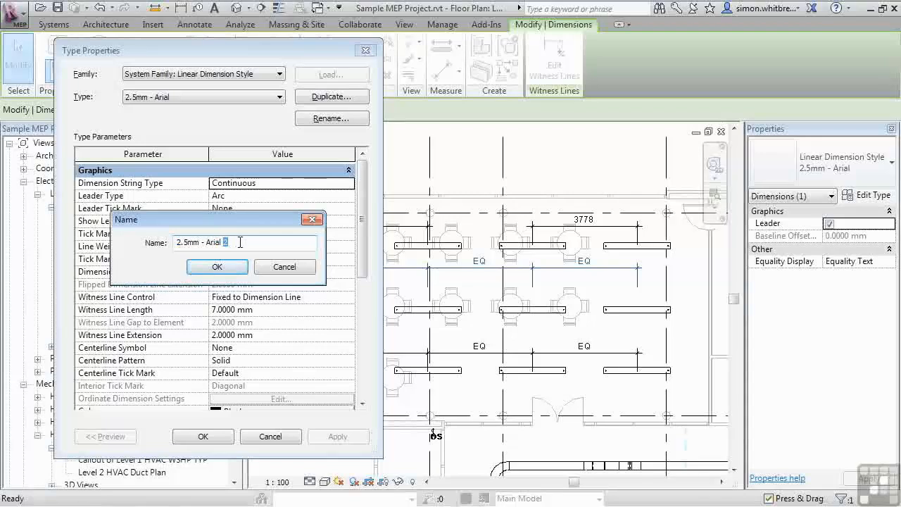
pyautogui.press('BackSpace')
pyautogui.write('Total Length')
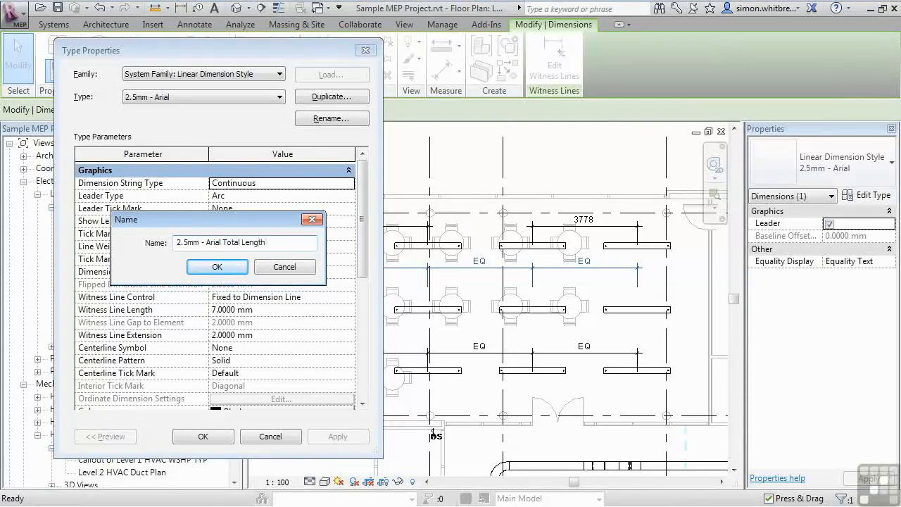
pyautogui.click(215, 267)
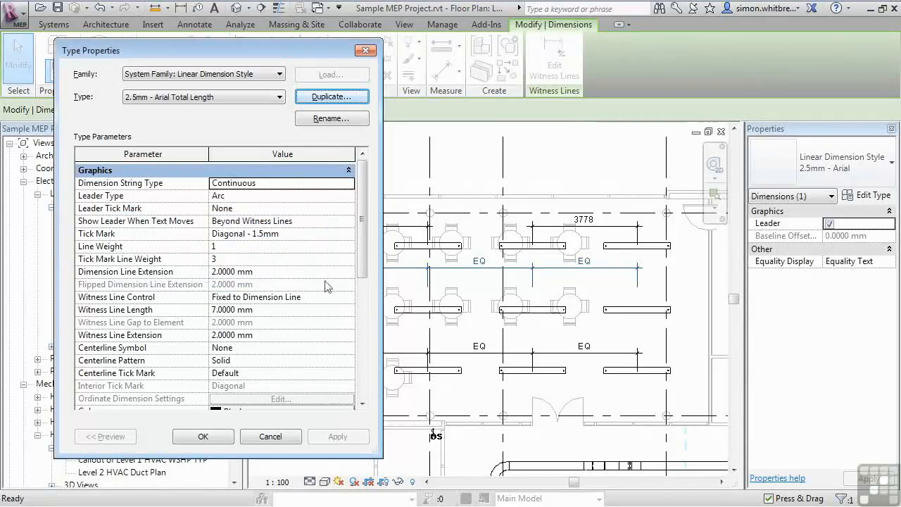
# - Open the new type's Equality Formula and add Number of Segments and Length of Segment above Total Length
pyautogui.scroll(-7, 363, 243)
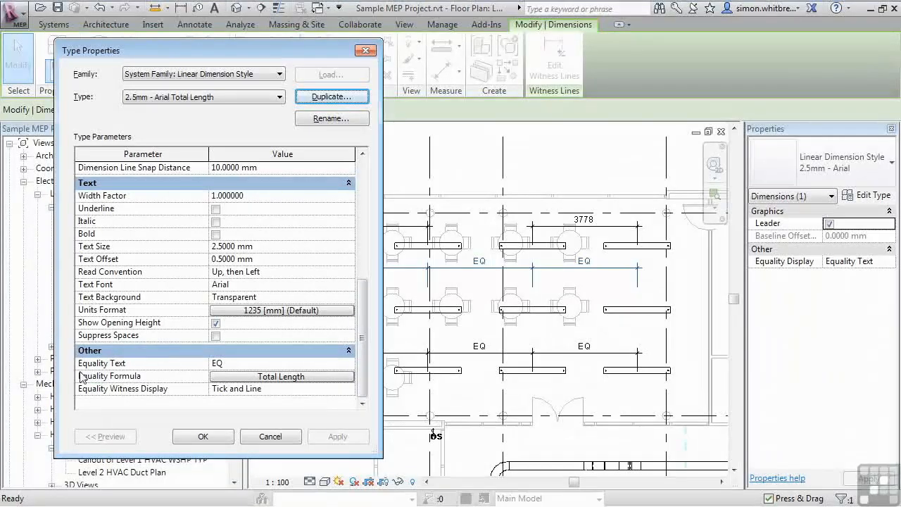
pyautogui.click(334, 377)
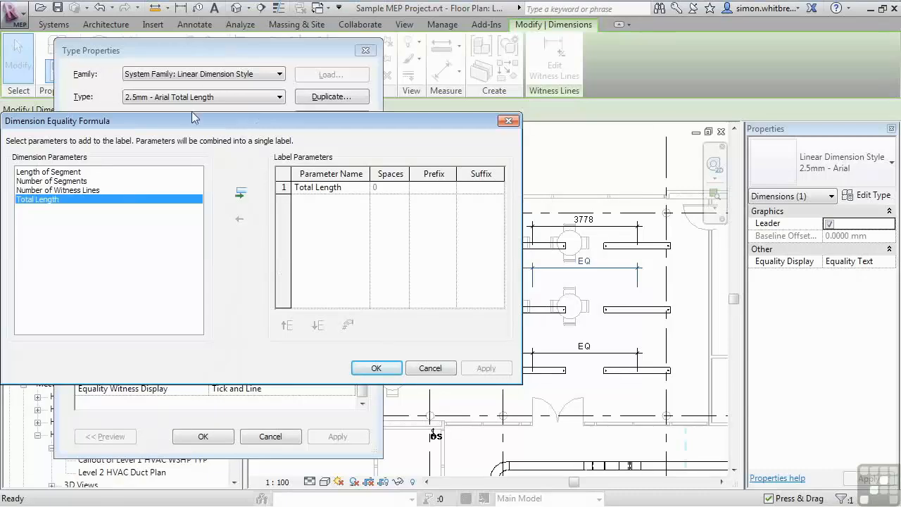
pyautogui.moveTo(190, 128); pyautogui.dragTo(395, 126)
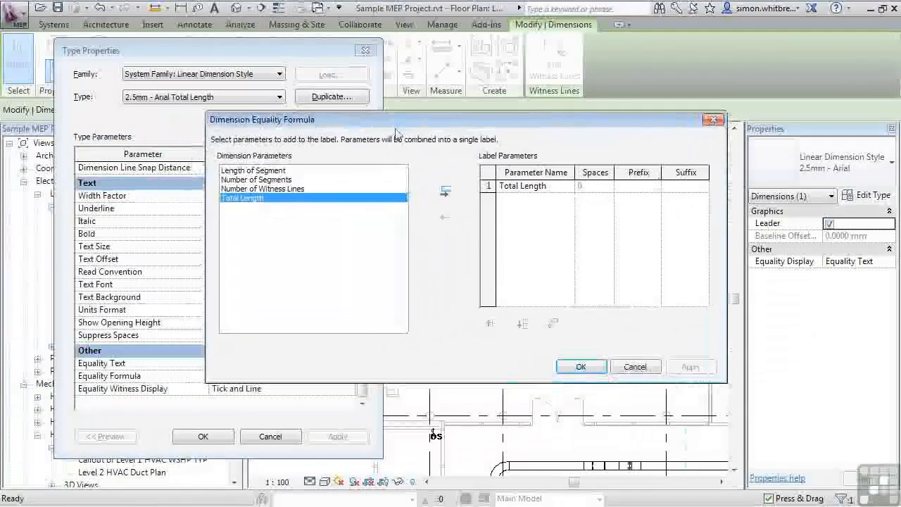
pyautogui.doubleClick(251, 181)
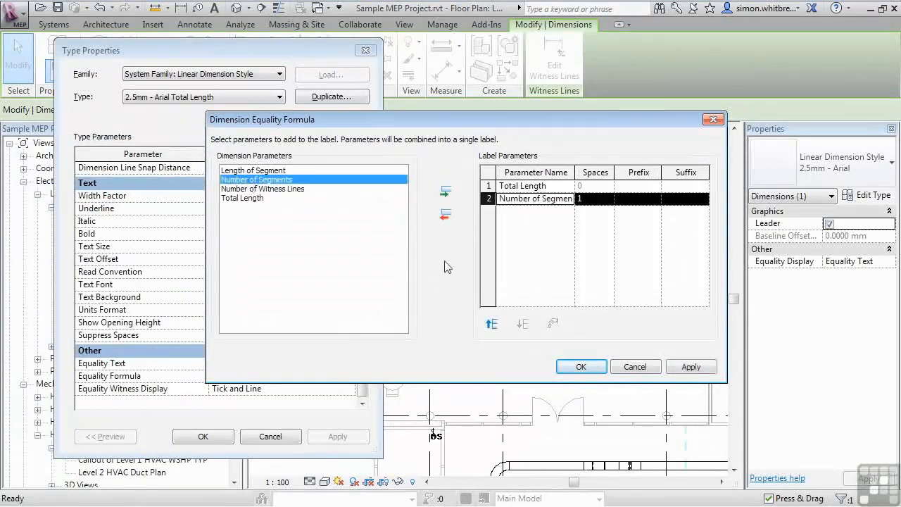
pyautogui.click(491, 324)
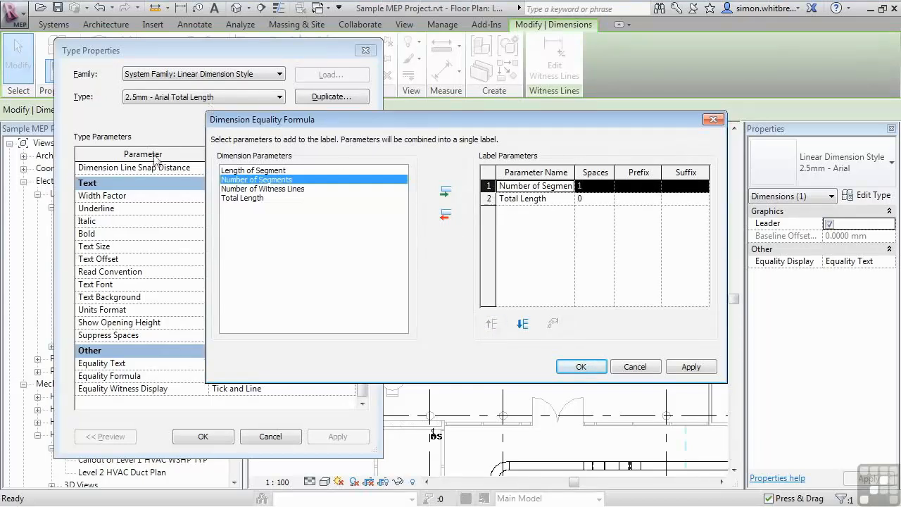
pyautogui.click(254, 171)
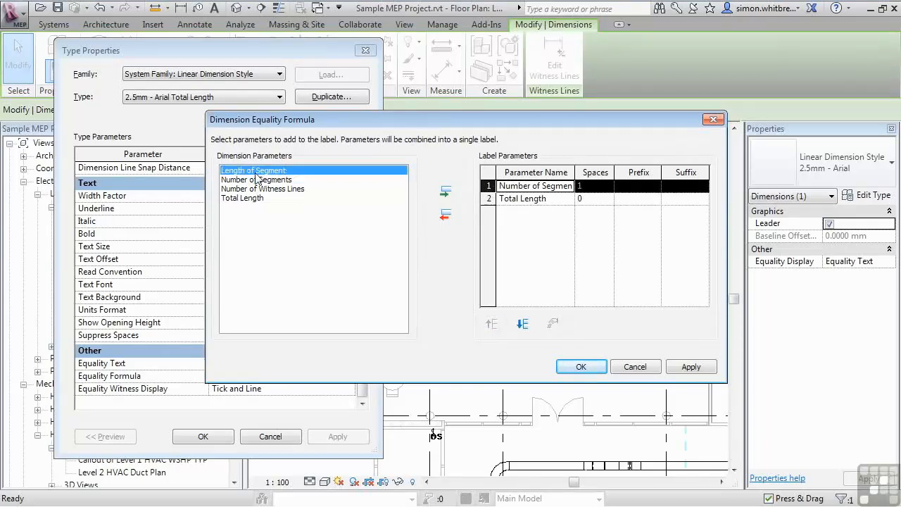
pyautogui.click(445, 191)
pyautogui.click(491, 326)
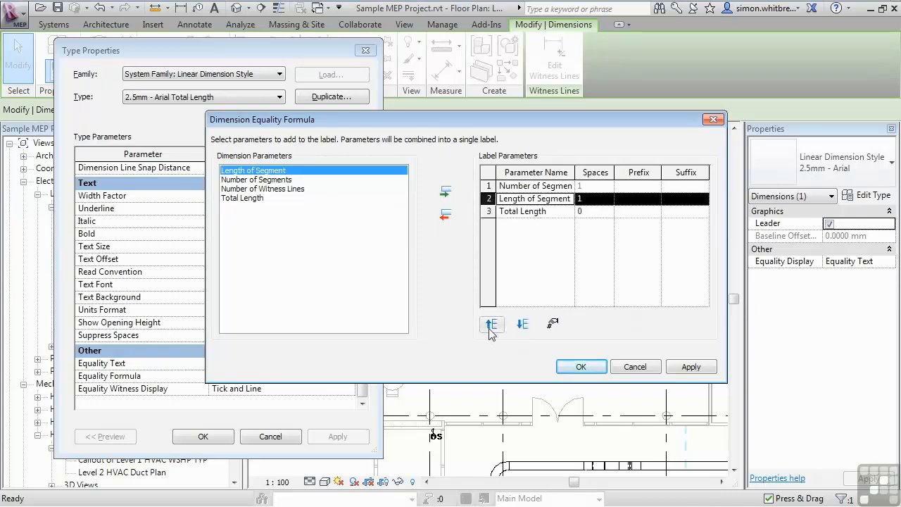
# - Give Number of Segments the suffix @, Length of Segment the suffix =, set Total Length's spaces to 1, and confirm the formula
pyautogui.click(672, 186)
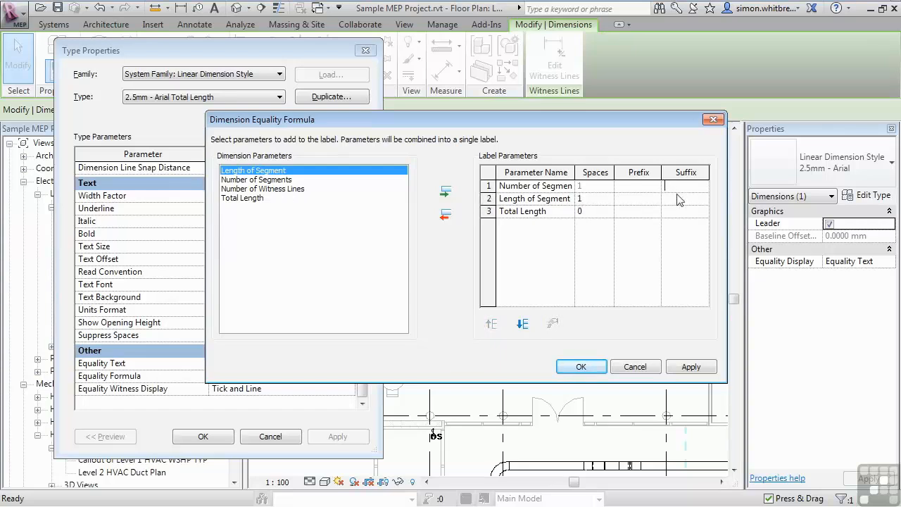
pyautogui.write('@')
pyautogui.click(681, 201)
pyautogui.doubleClick(608, 209)
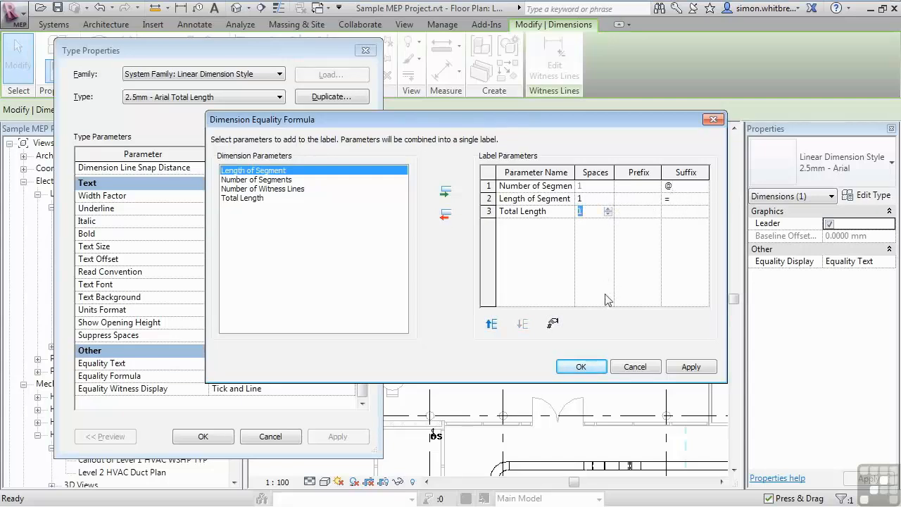
pyautogui.click(578, 366)
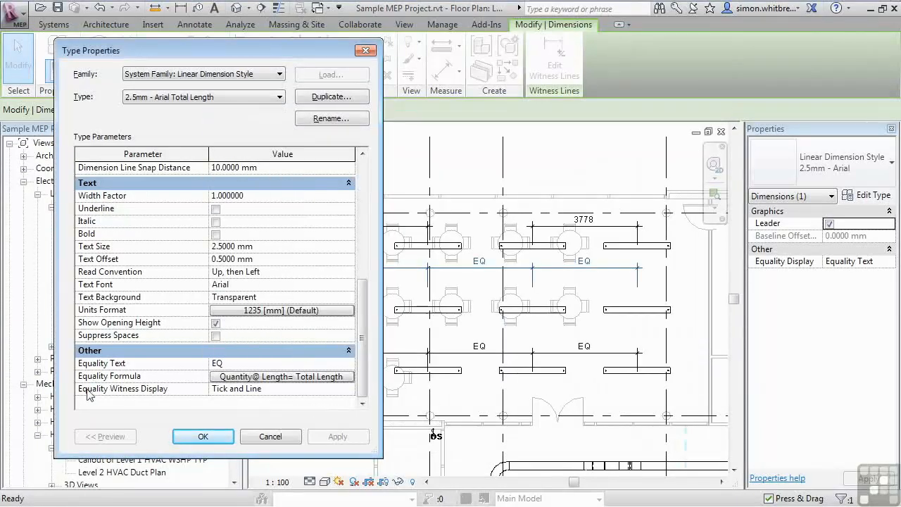
# - Set the type's Equality Witness Display to Hide, then switch the selected dimension's Equality Display to Equality Formula
pyautogui.click(349, 390)
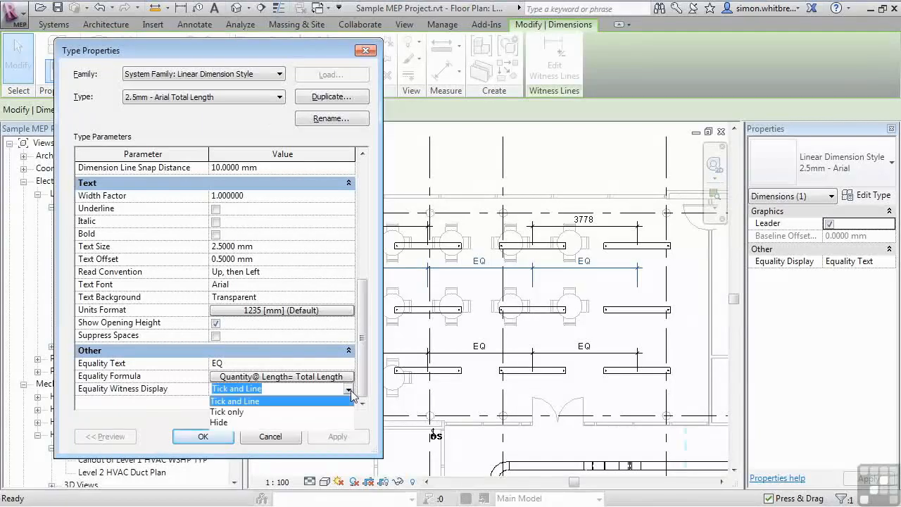
pyautogui.click(219, 423)
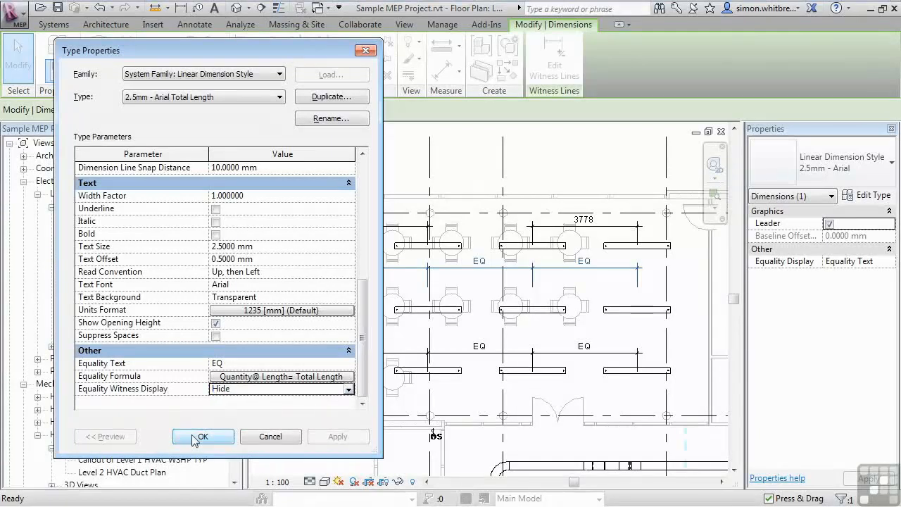
pyautogui.click(197, 437)
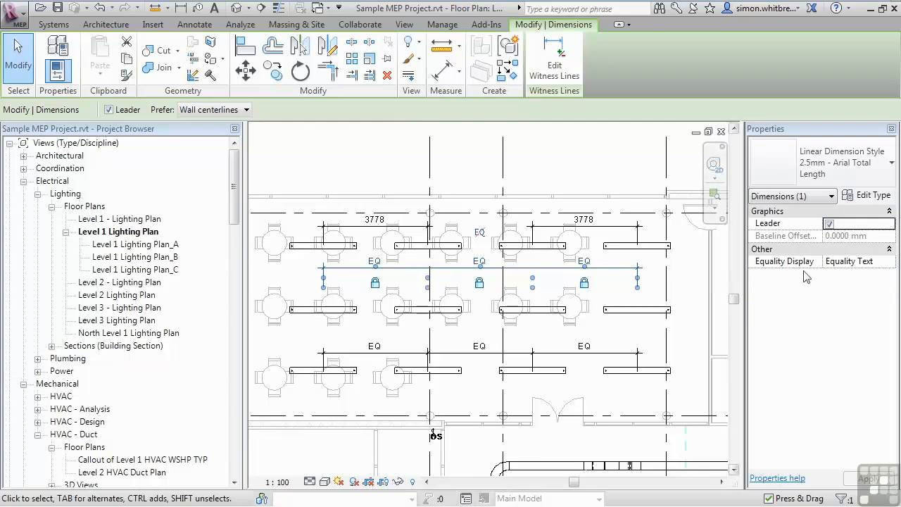
pyautogui.click(889, 262)
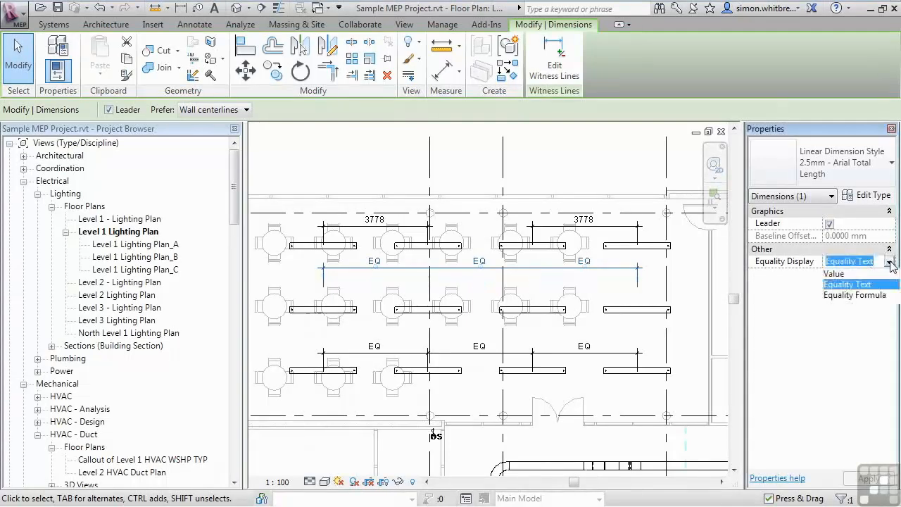
pyautogui.click(870, 295)
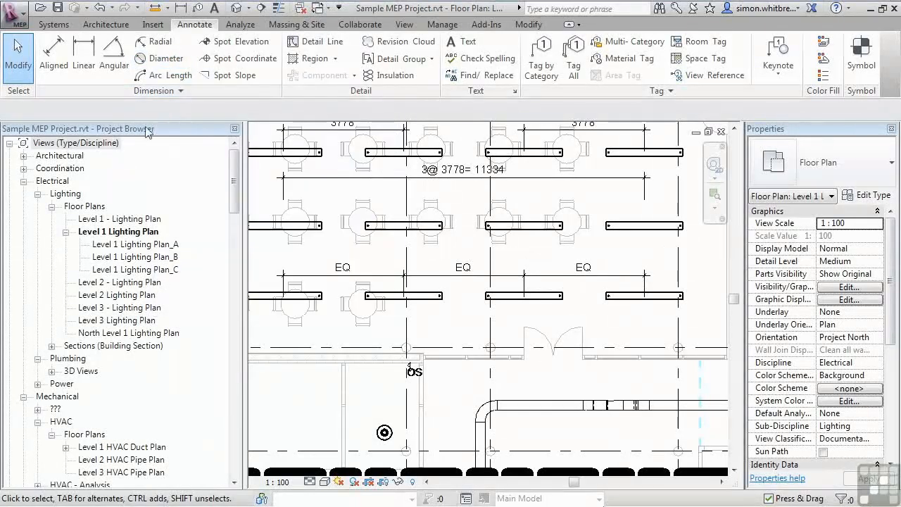
# - Draw a detail line circle with a radius of about 700 mm above the cable tray bend
pyautogui.moveTo(449, 380); pyautogui.dragTo(444, 234, button='middle')
pyautogui.scroll(2, 444, 234)
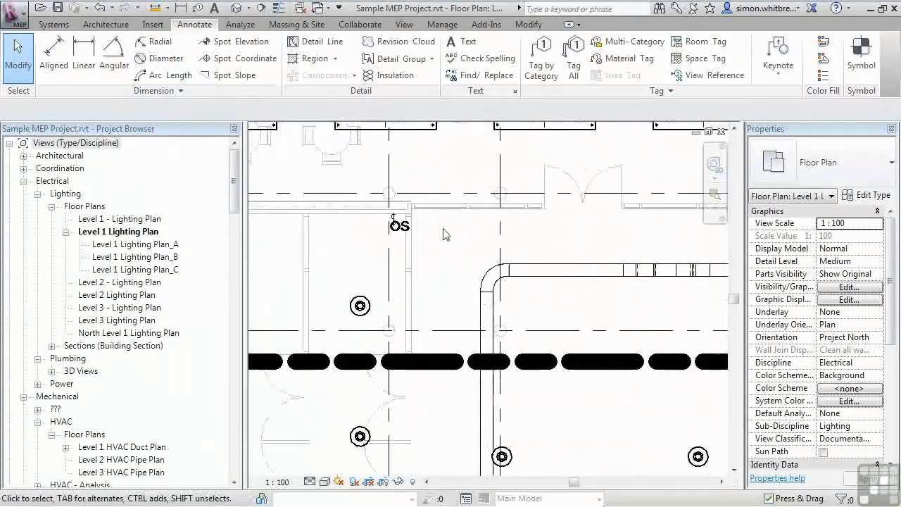
pyautogui.scroll(2, 444, 234)
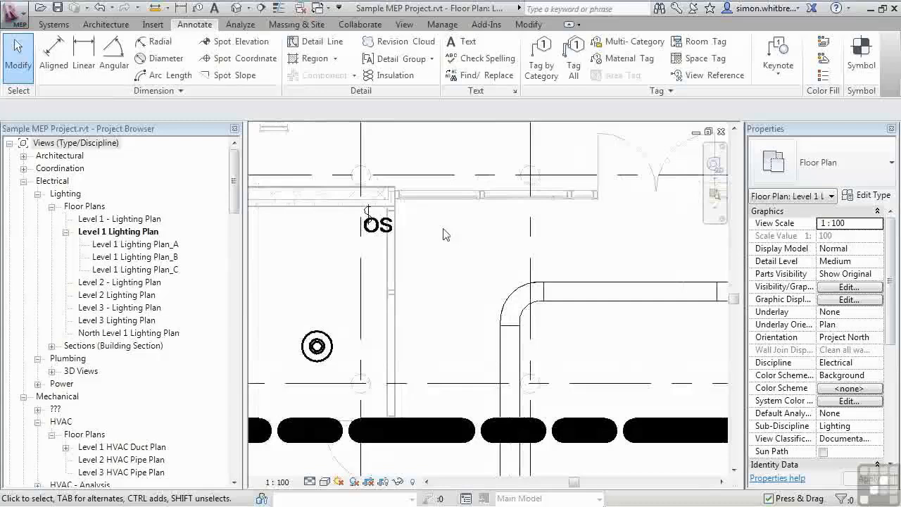
pyautogui.click(314, 41)
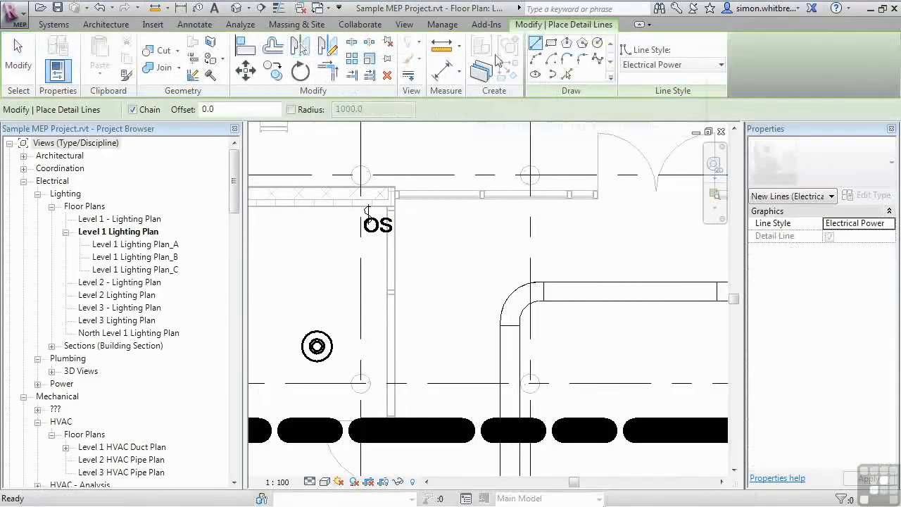
pyautogui.click(597, 42)
pyautogui.click(465, 249)
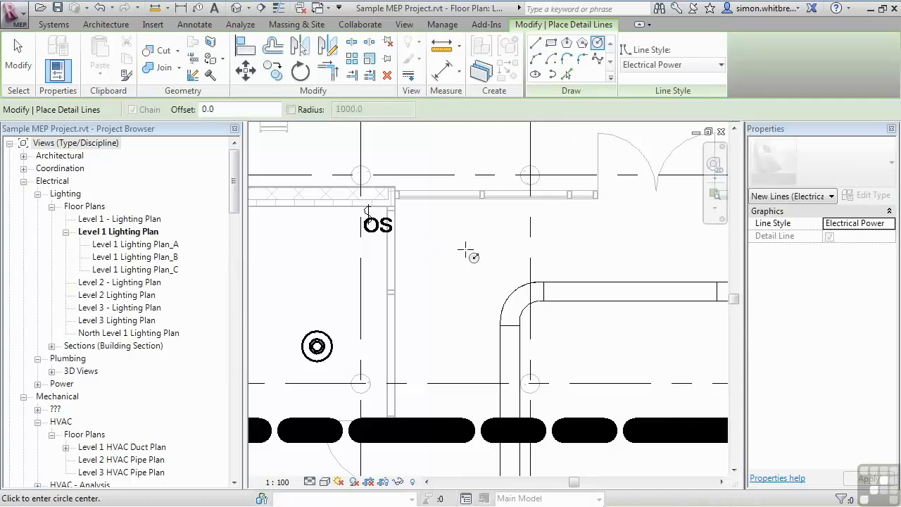
pyautogui.click(511, 250)
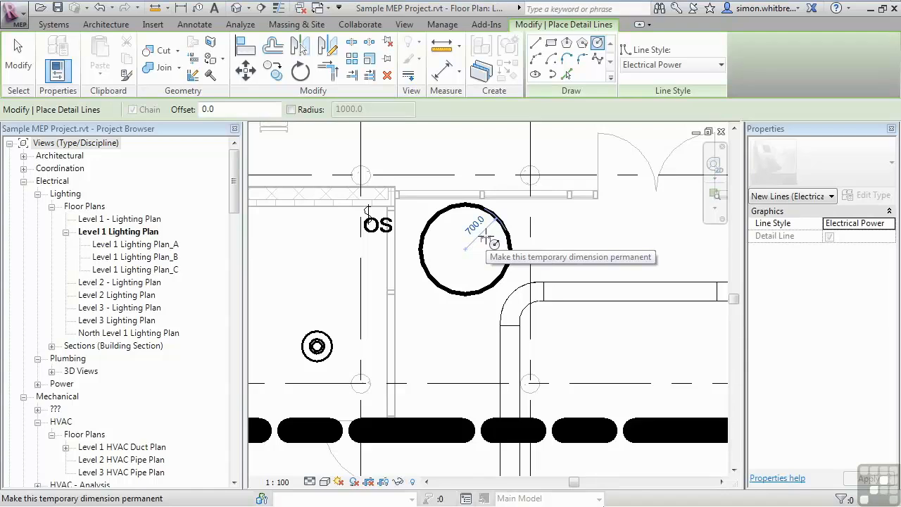
pyautogui.click(18, 59)
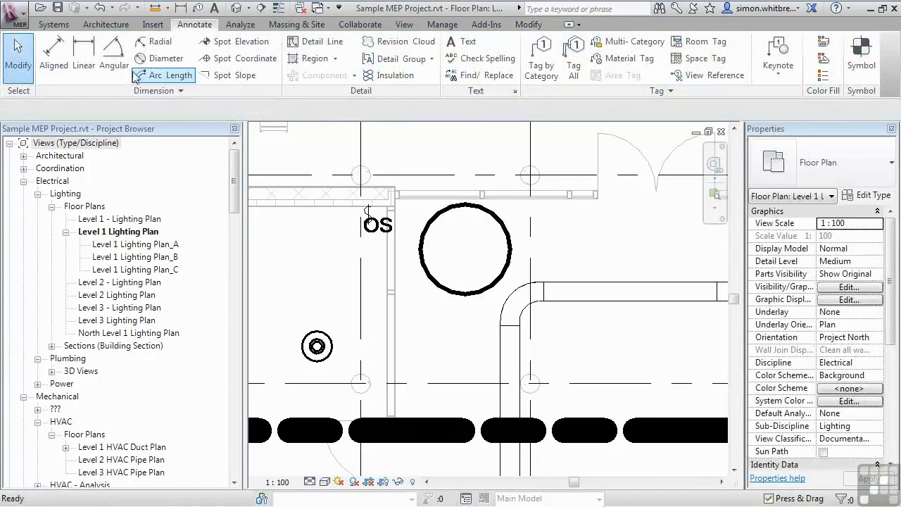
# - Place diameter dimensions on the detail circle, the cable tray bend and the nearby round element
pyautogui.click(158, 58)
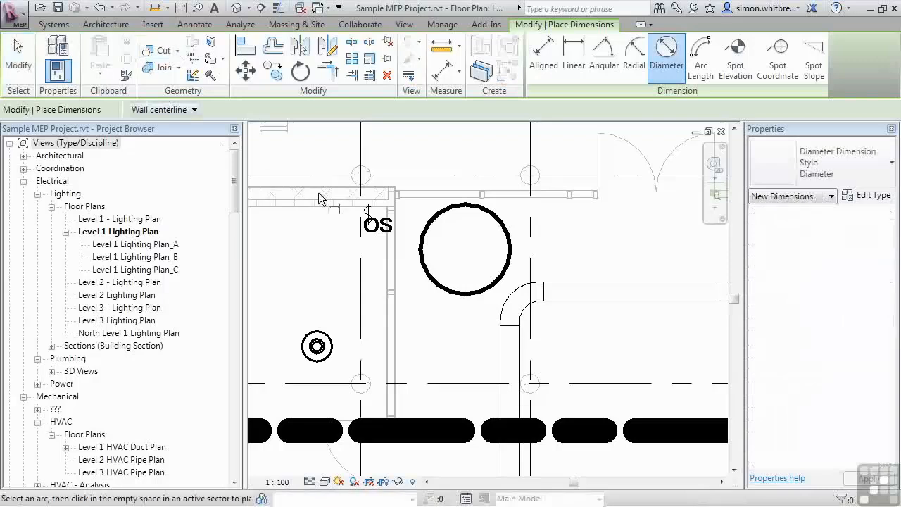
pyautogui.click(512, 249)
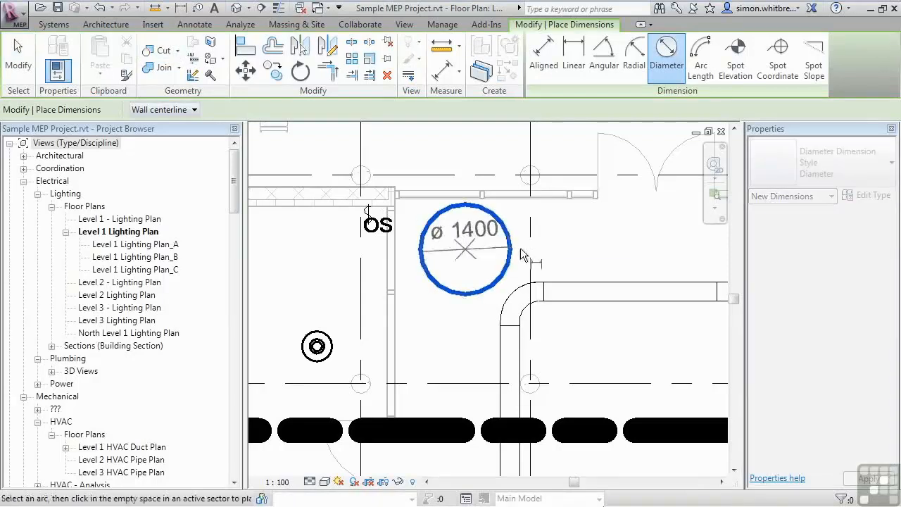
pyautogui.click(644, 232)
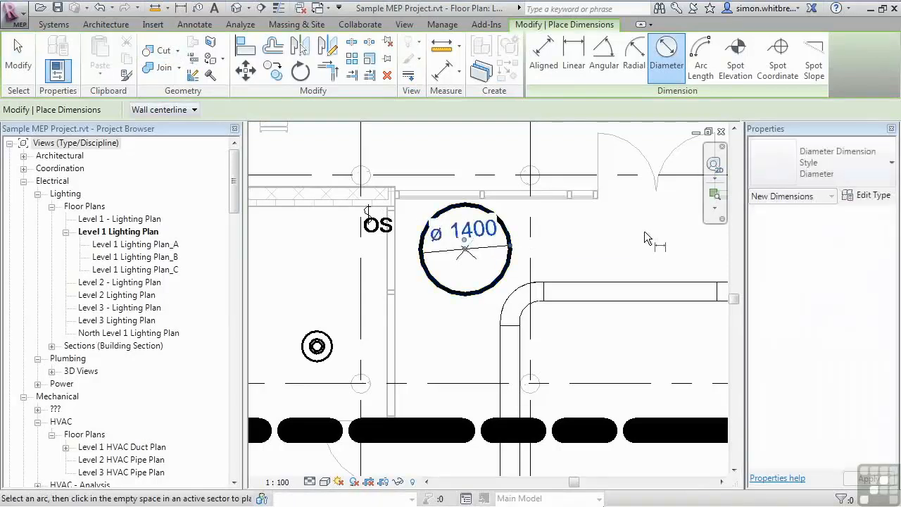
pyautogui.click(503, 299)
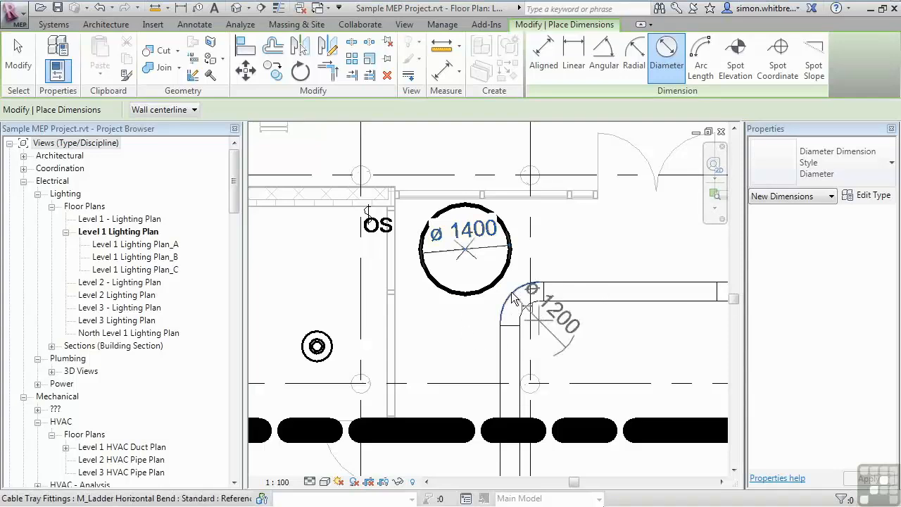
pyautogui.click(616, 363)
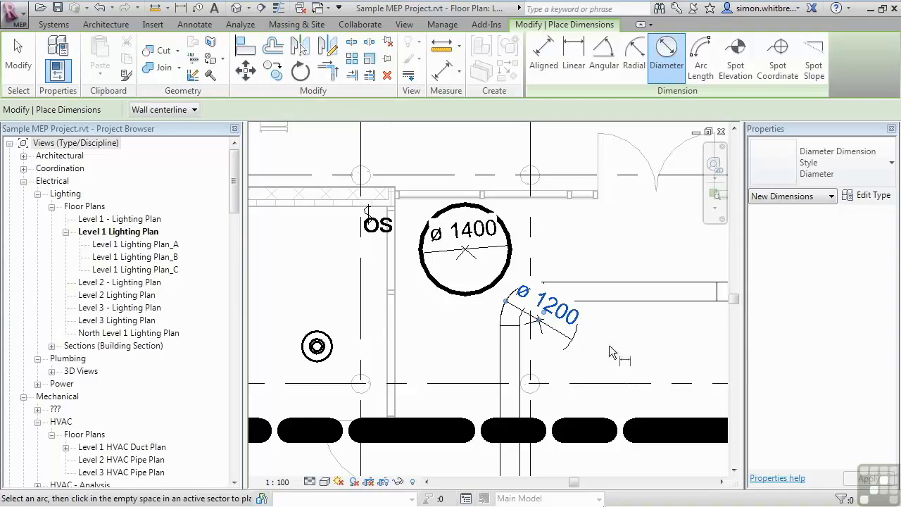
pyautogui.click(538, 380)
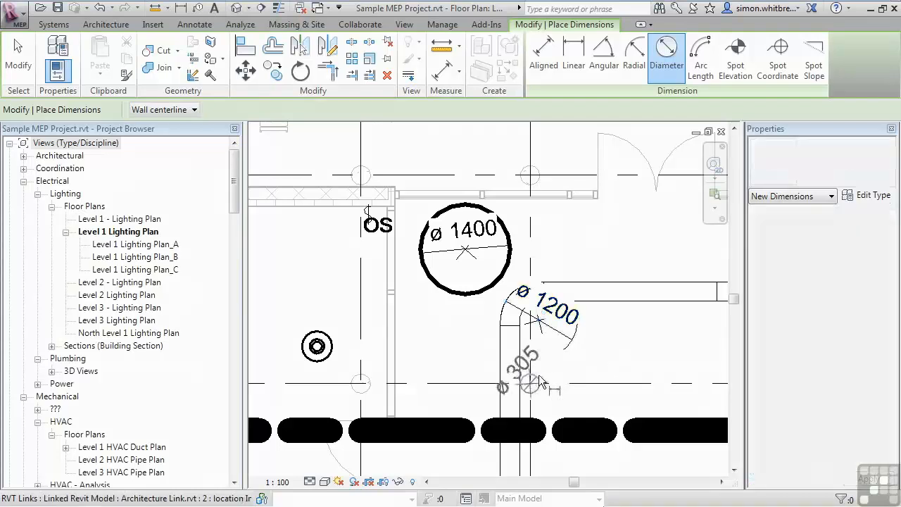
pyautogui.click(598, 373)
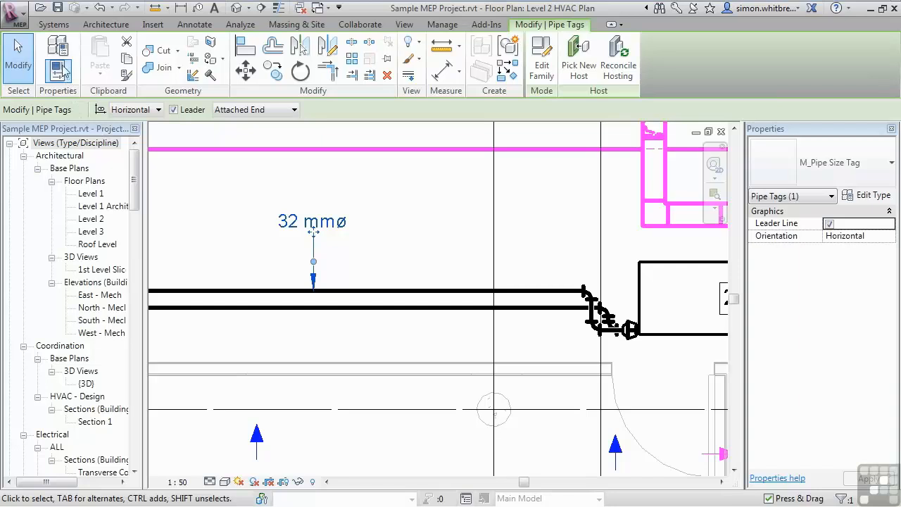
# - In Mechanical Settings, move the ø symbol from the pipe size suffix to the pipe size prefix
pyautogui.click(49, 26)
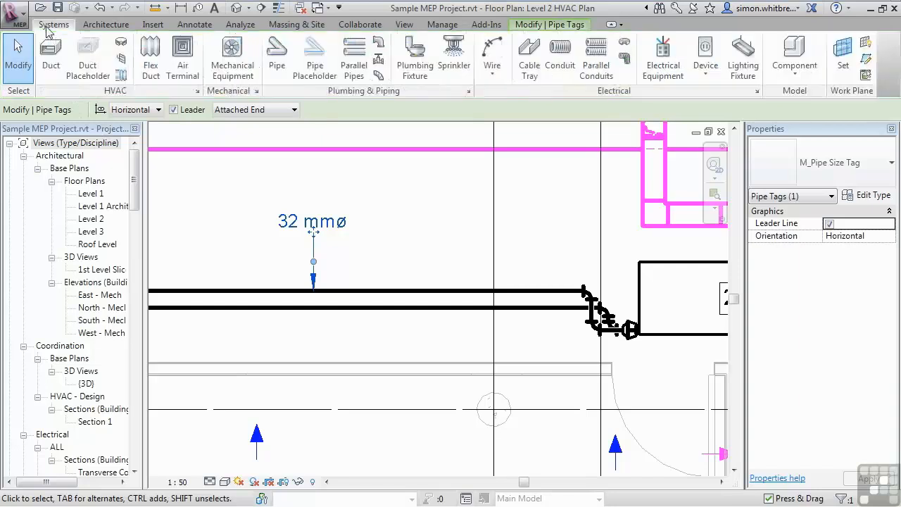
pyautogui.click(257, 90)
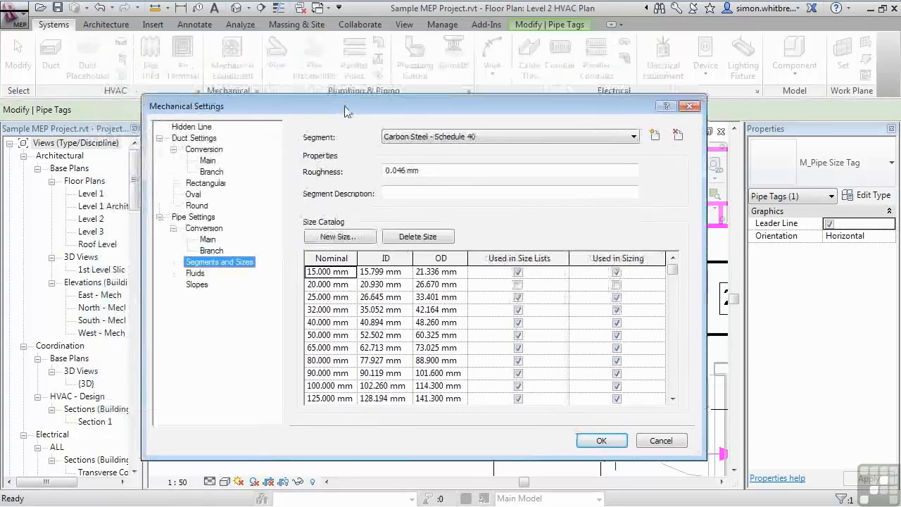
pyautogui.click(195, 217)
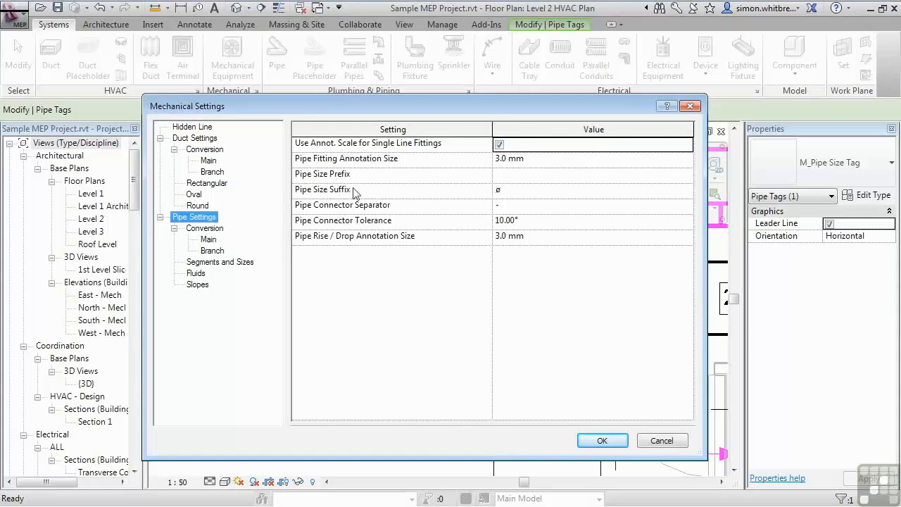
pyautogui.click(516, 189)
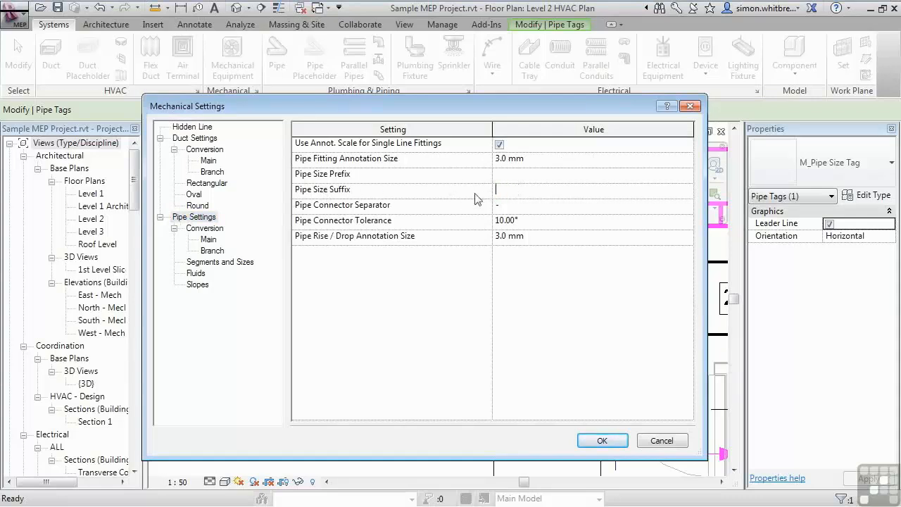
pyautogui.click(511, 175)
pyautogui.click(597, 440)
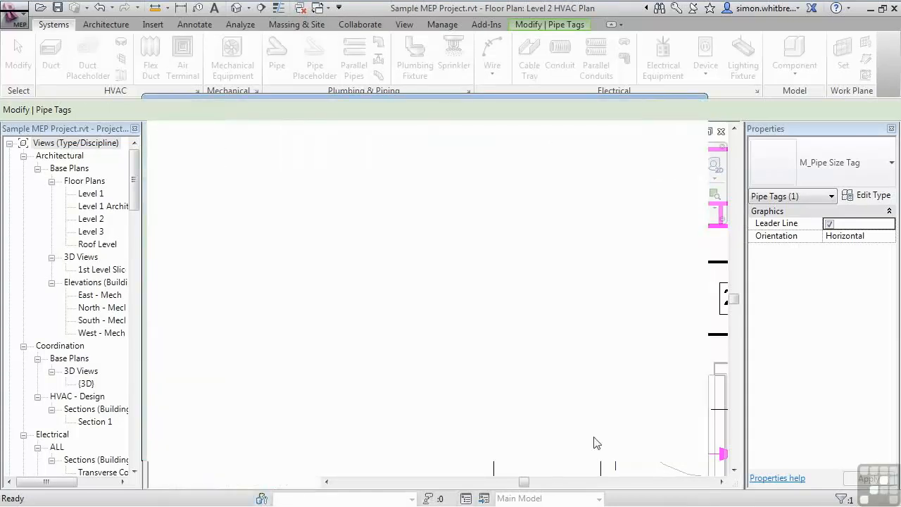
pyautogui.press('Escape')
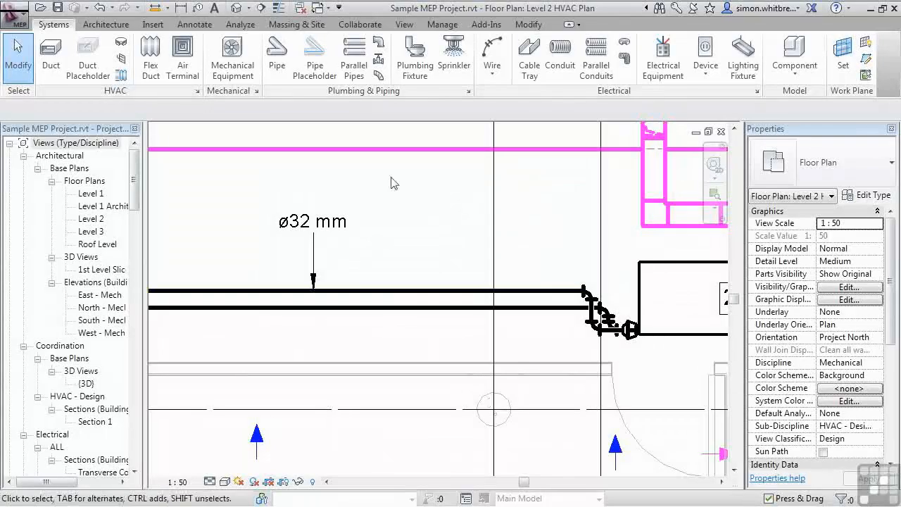
# - Open the Arrowheads settings and duplicate the Arrow 30 Degree type as a new arrowhead named Loop 5mm
pyautogui.click(441, 25)
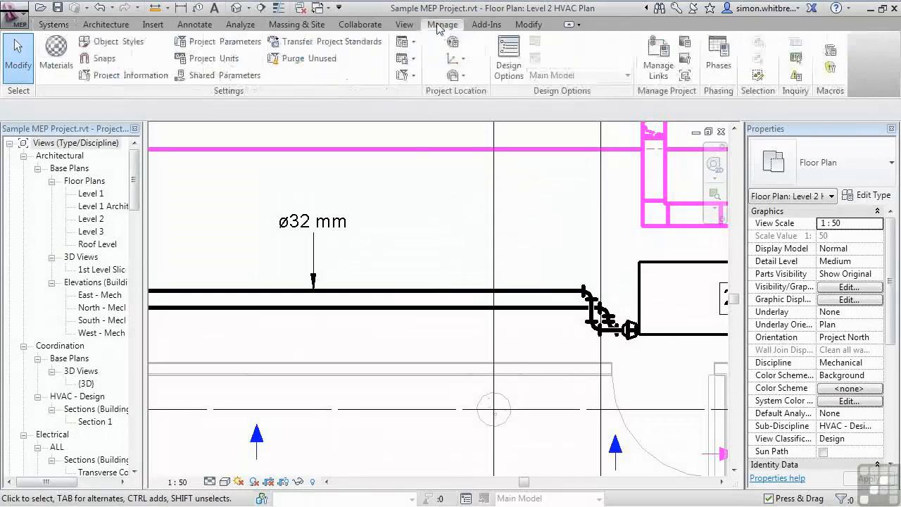
pyautogui.click(408, 76)
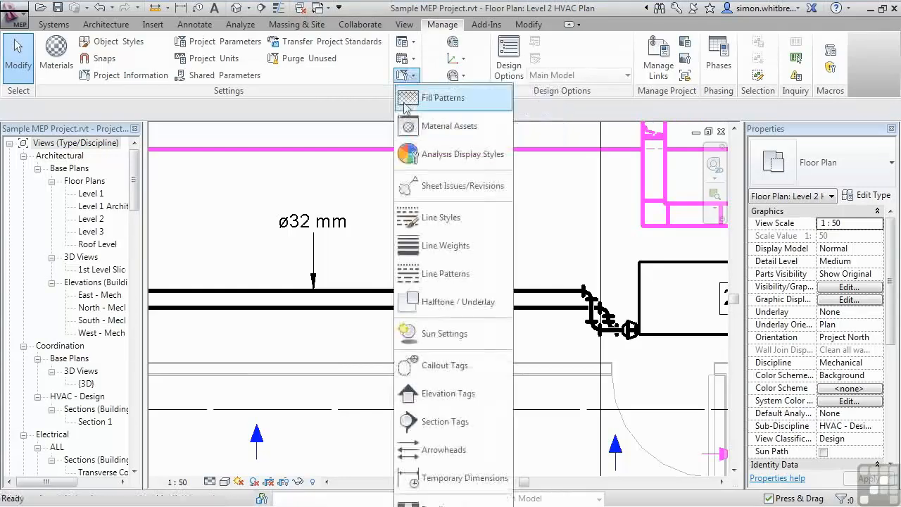
pyautogui.click(435, 451)
pyautogui.moveTo(257, 53); pyautogui.dragTo(509, 73)
pyautogui.click(581, 118)
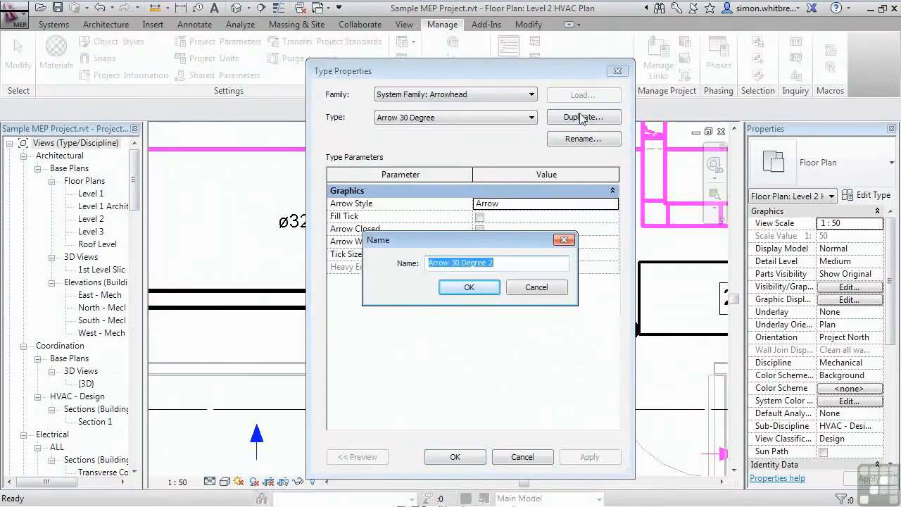
pyautogui.write('Loop 5mm')
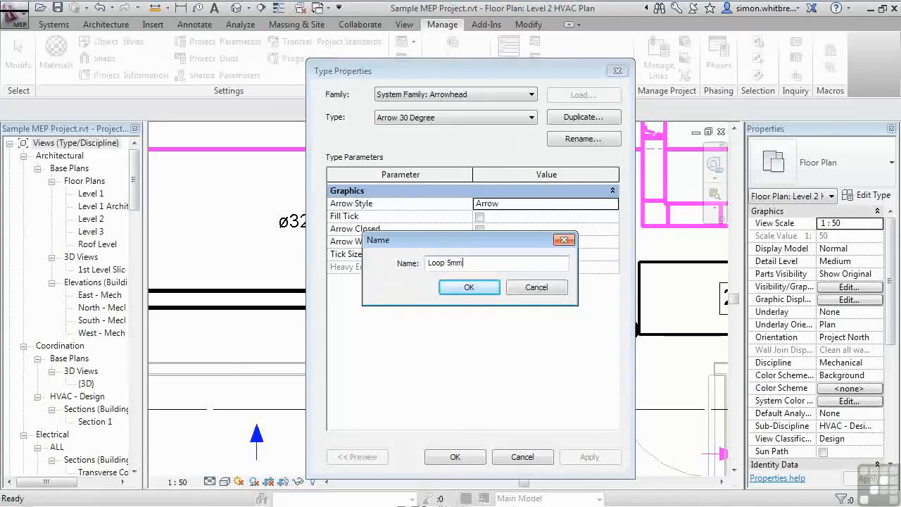
pyautogui.click(469, 287)
# - Set the Loop 5mm arrowhead's Arrow Style to Loop and its Tick Size to 5 mm
pyautogui.click(611, 204)
pyautogui.click(612, 205)
pyautogui.scroll(-2, 611, 232)
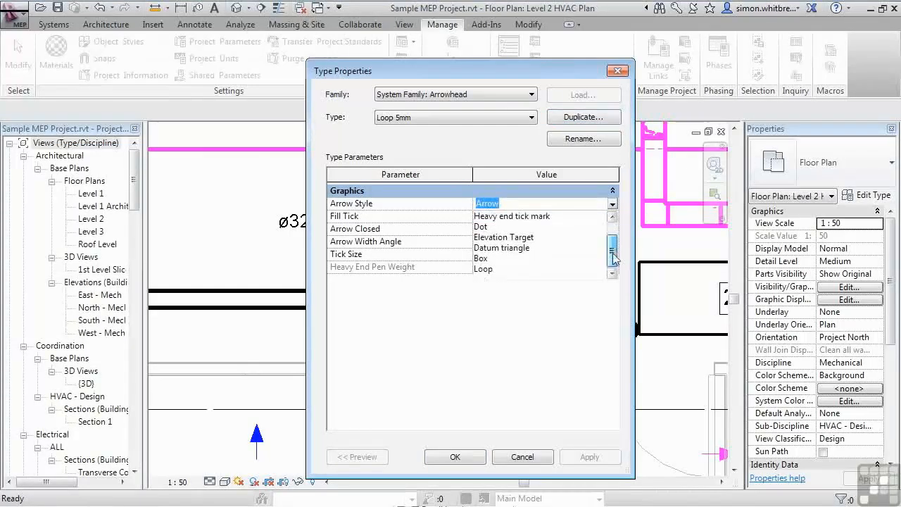
pyautogui.click(487, 275)
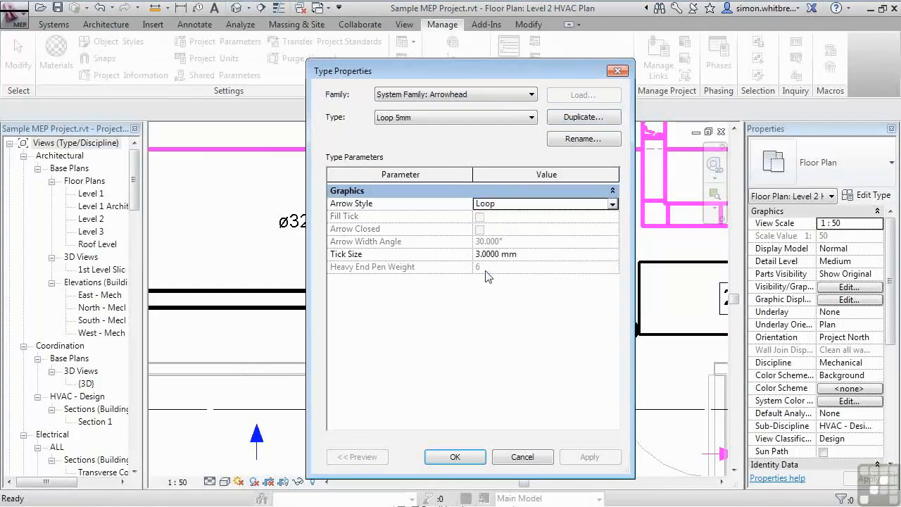
pyautogui.click(524, 255)
pyautogui.write('5')
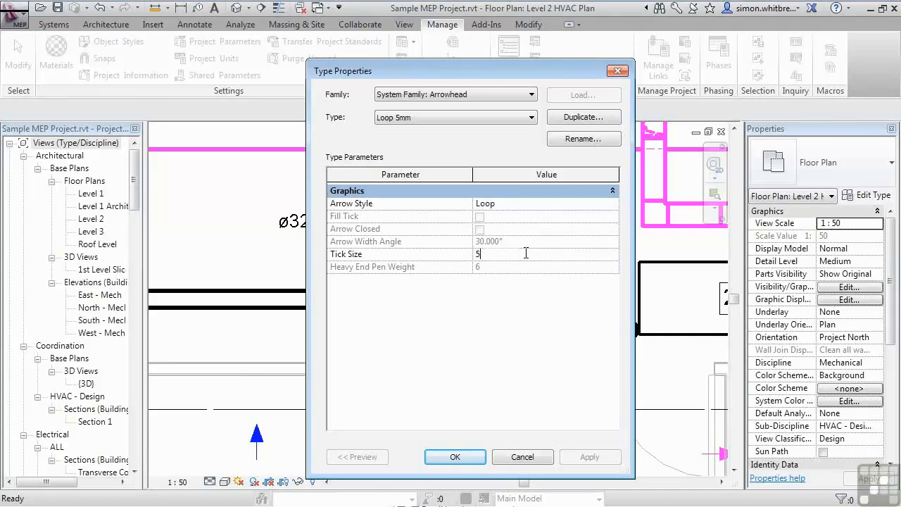
pyautogui.click(441, 456)
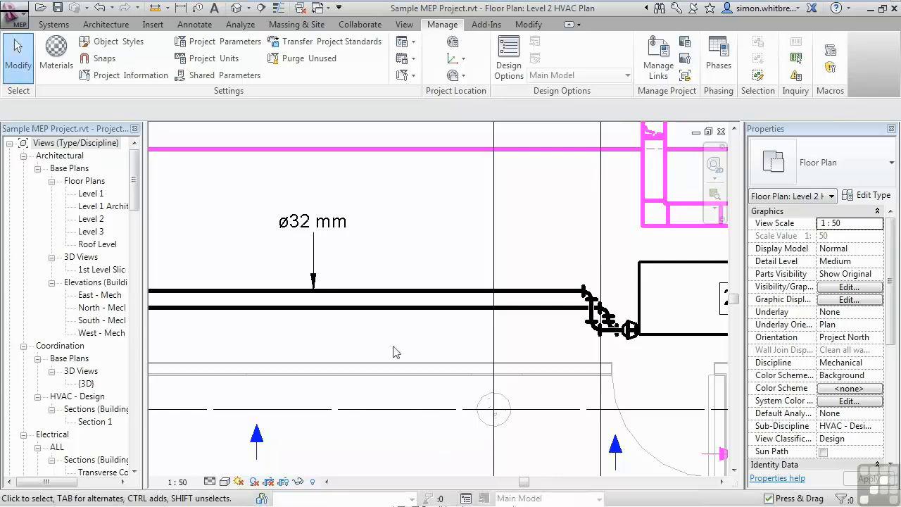
# - Change the pipe size tag type's Leader Arrowhead to Loop 5mm
pyautogui.click(314, 259)
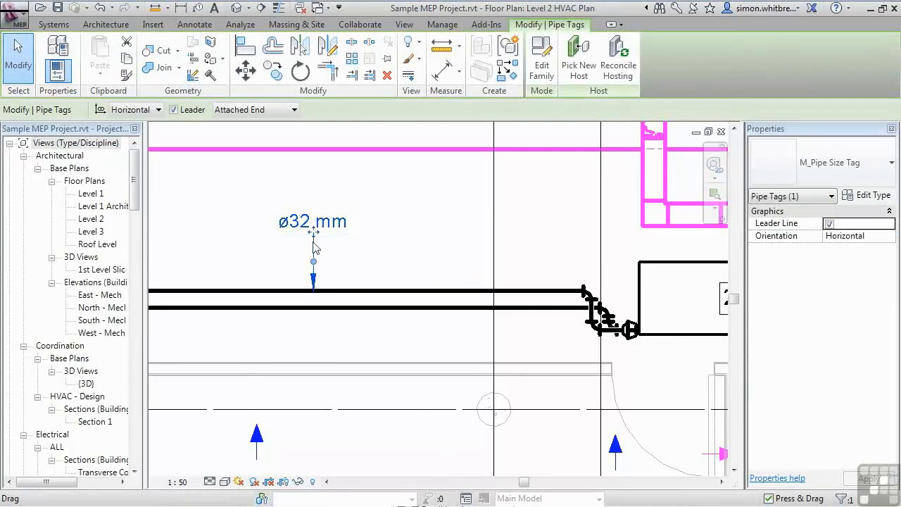
pyautogui.click(870, 199)
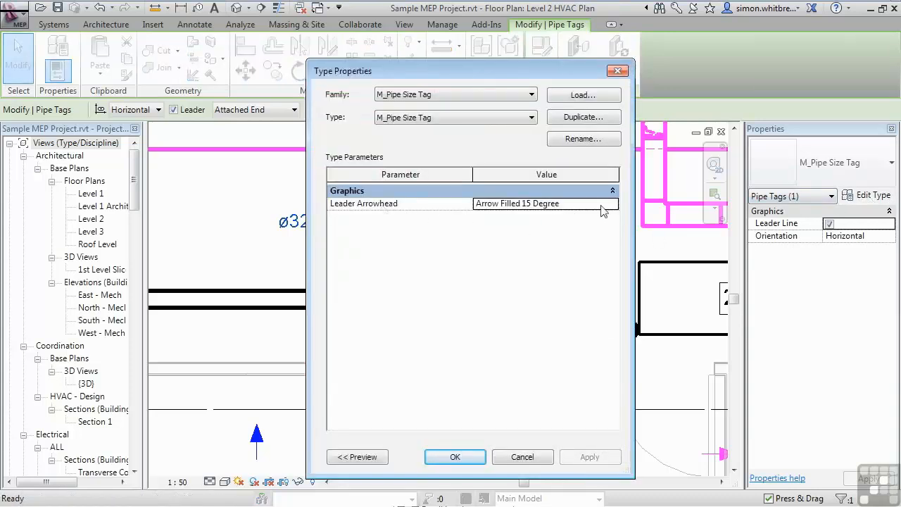
pyautogui.click(613, 205)
pyautogui.moveTo(611, 236); pyautogui.dragTo(611, 255)
pyautogui.click(484, 270)
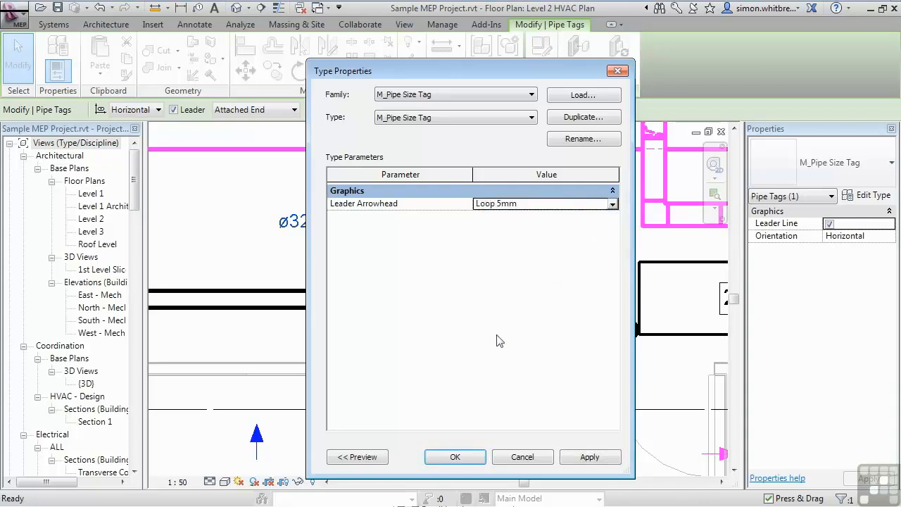
pyautogui.click(455, 456)
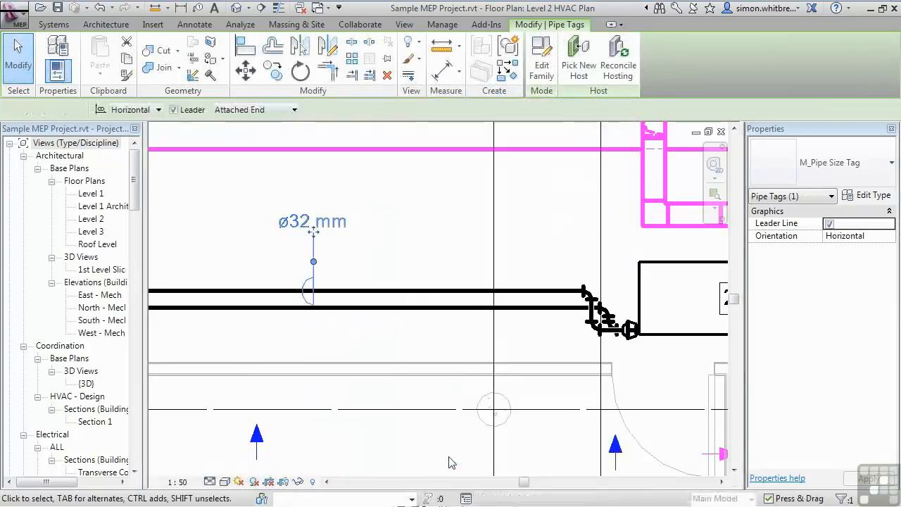
pyautogui.press('Escape')
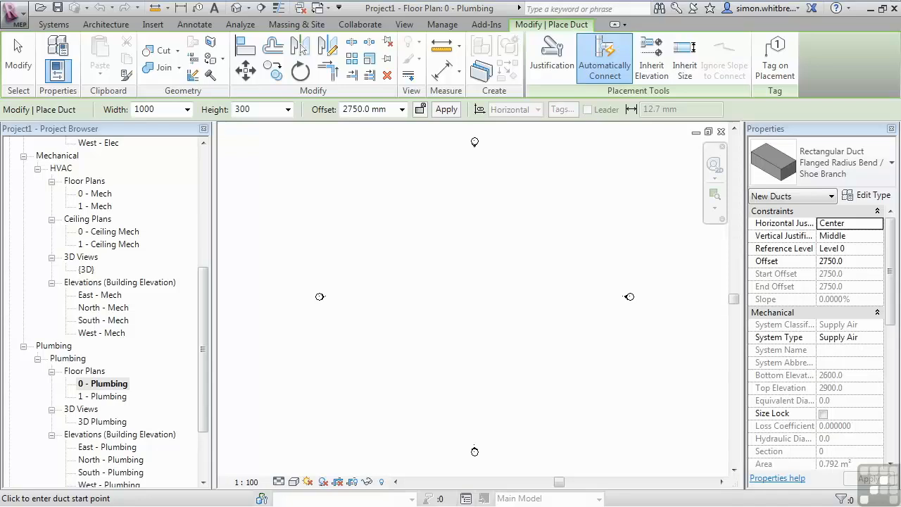
# - In the Flanged Radius Bend / Shoe Branch duct type's routing preferences, set Preferred Junction Type to Tee
pyautogui.click(828, 175)
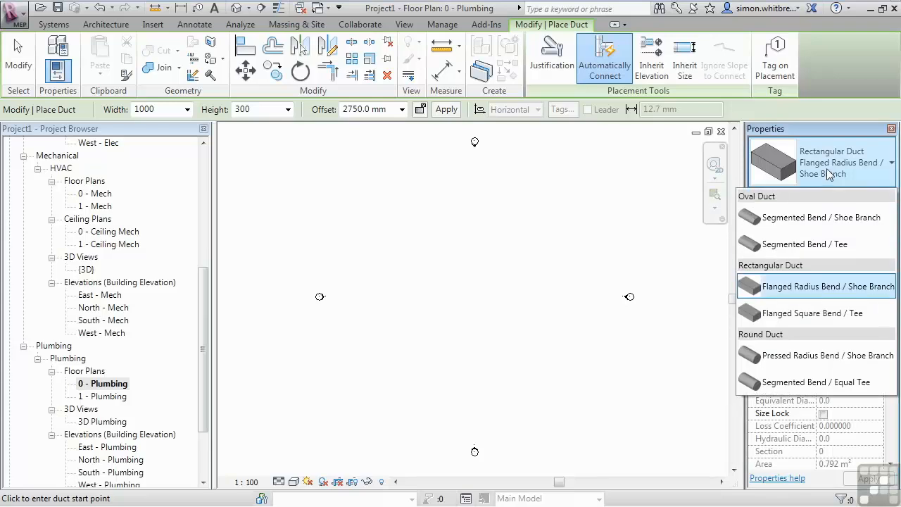
pyautogui.click(829, 175)
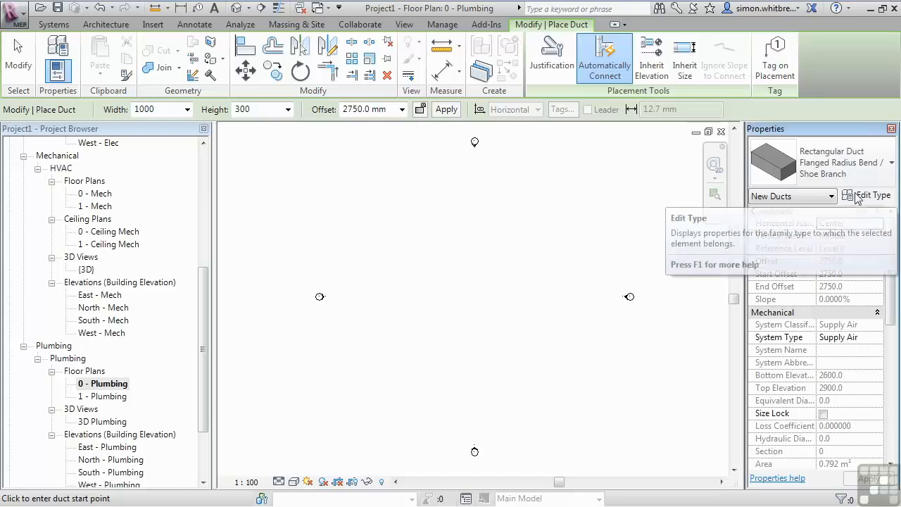
pyautogui.click(866, 196)
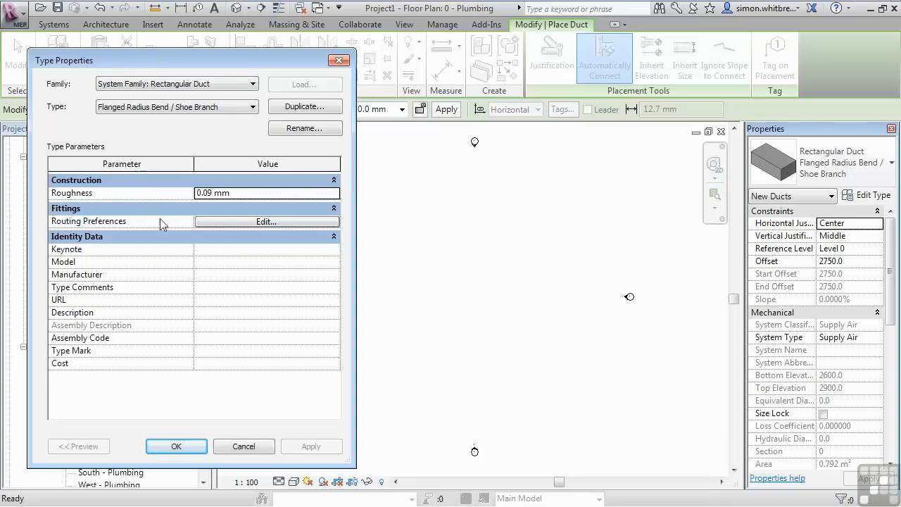
pyautogui.click(217, 221)
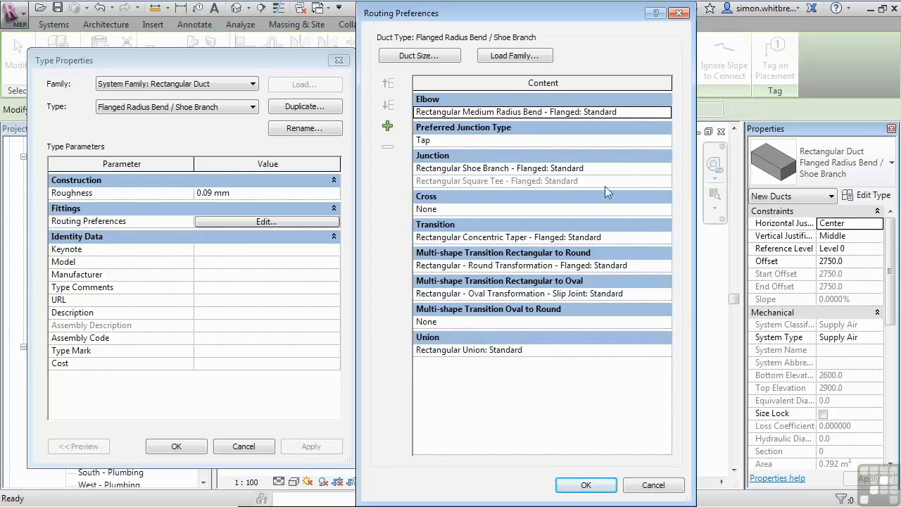
pyautogui.click(437, 140)
pyautogui.click(664, 140)
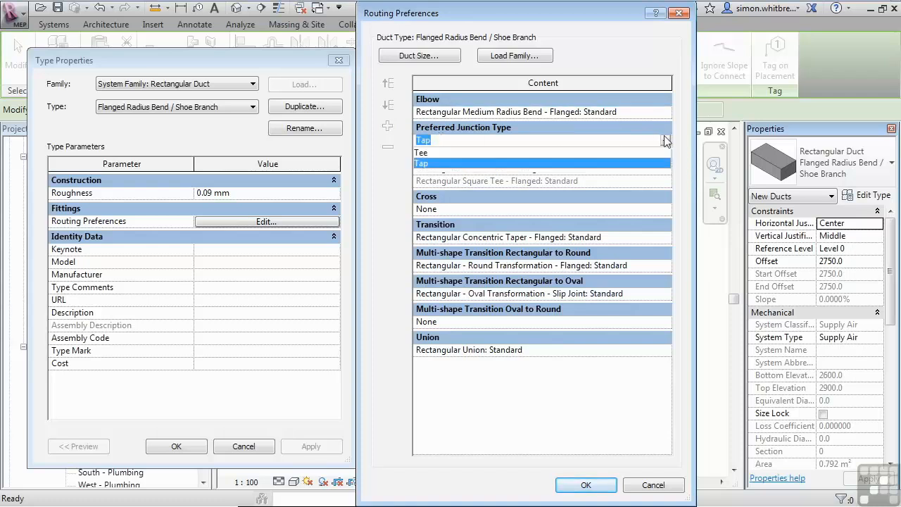
pyautogui.click(433, 160)
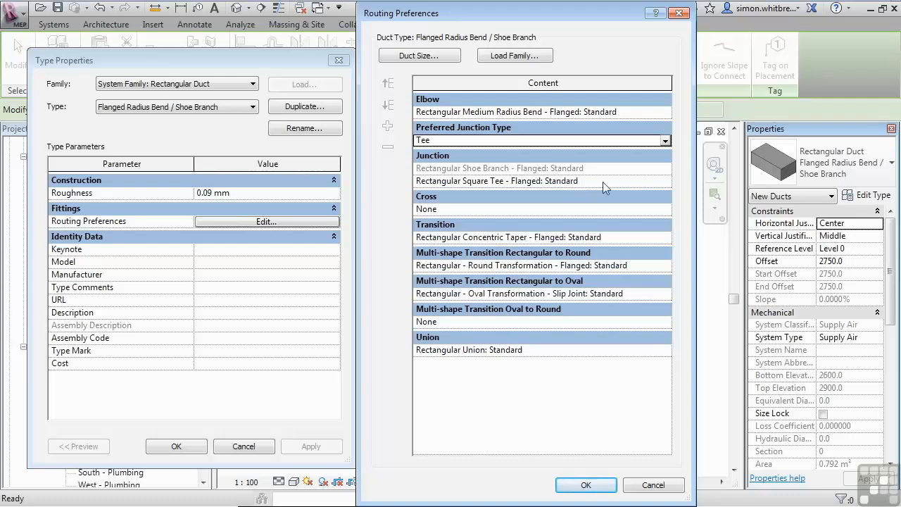
# - Review the Cross fitting options and the family loading browser, then accept the duct routing preferences and type properties
pyautogui.click(609, 209)
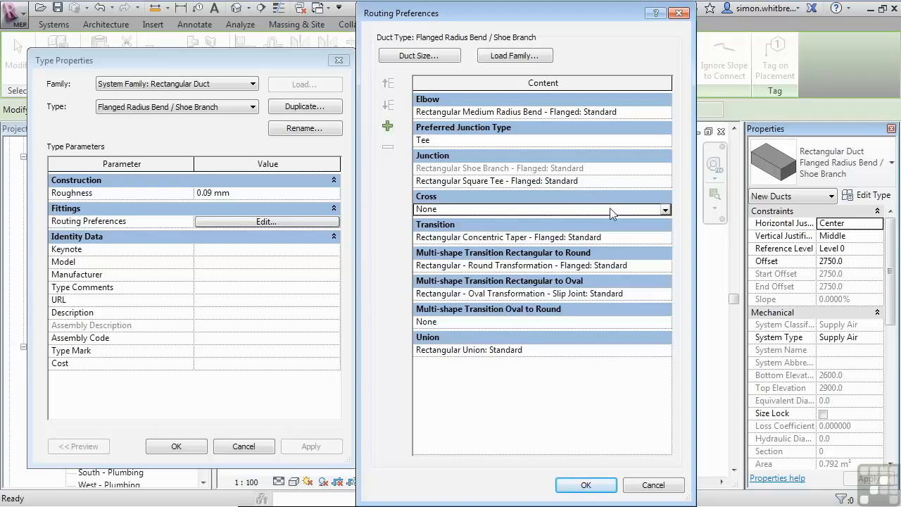
pyautogui.click(665, 211)
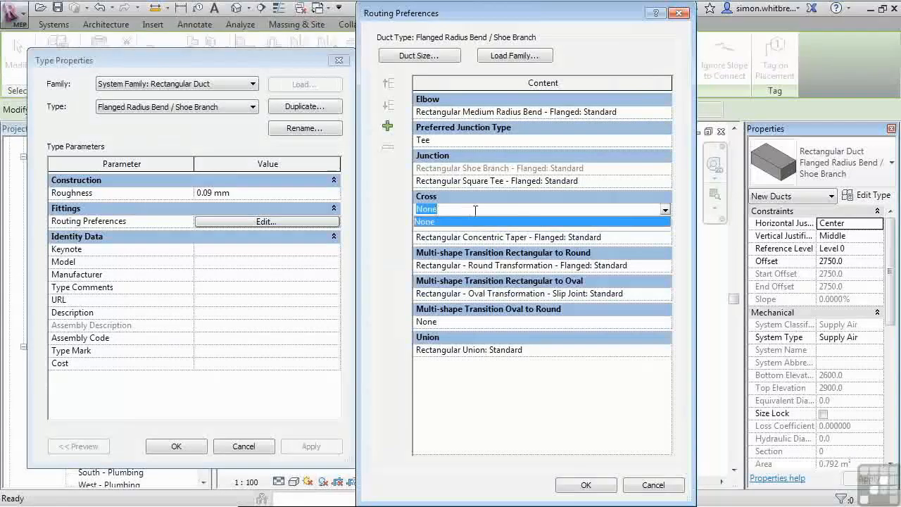
pyautogui.click(498, 55)
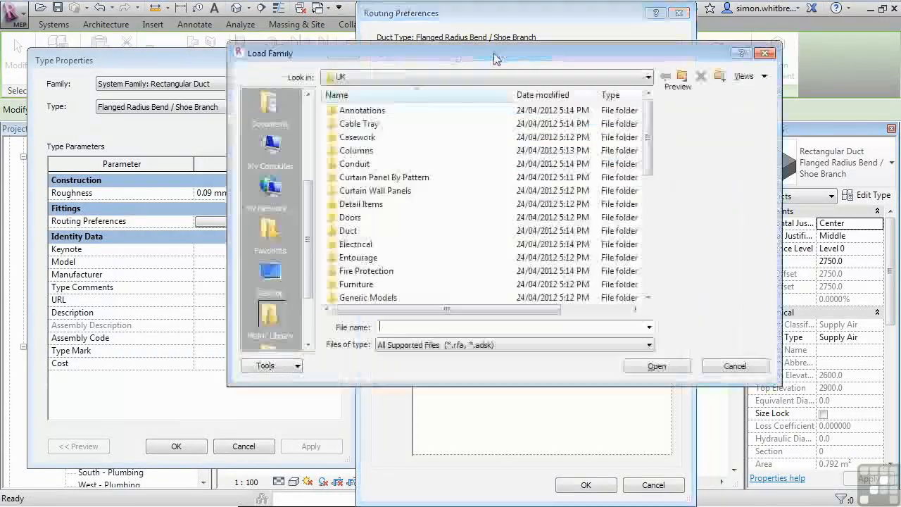
pyautogui.press('Escape')
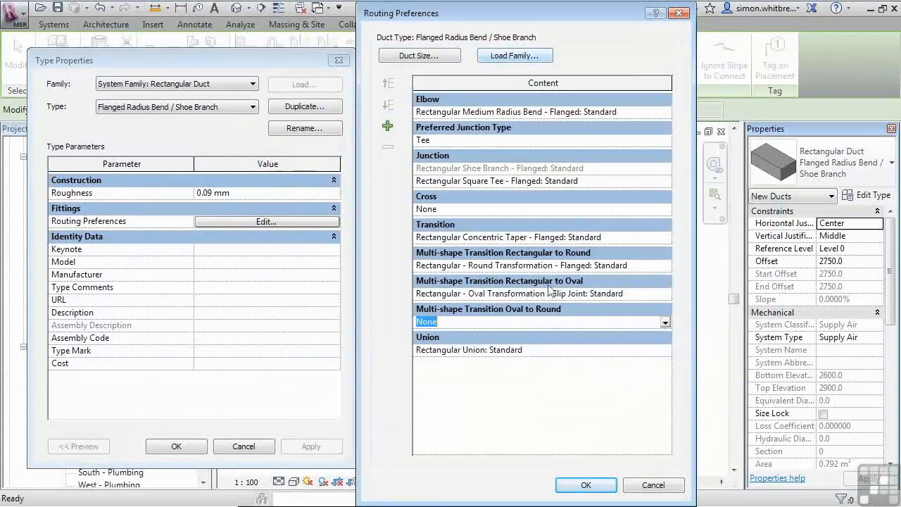
pyautogui.click(585, 485)
pyautogui.click(176, 446)
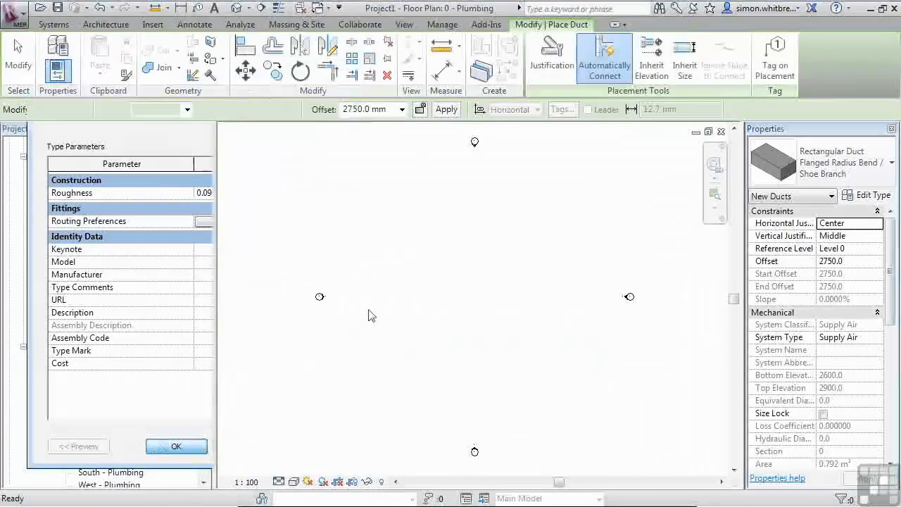
# - Start placing a pipe with the Plastic pipe type and review its routing preferences
pyautogui.click(47, 25)
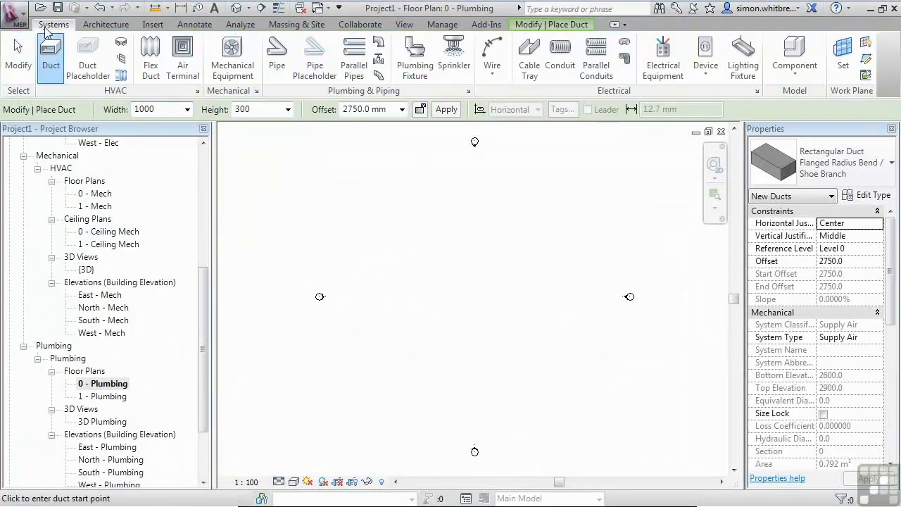
pyautogui.click(277, 55)
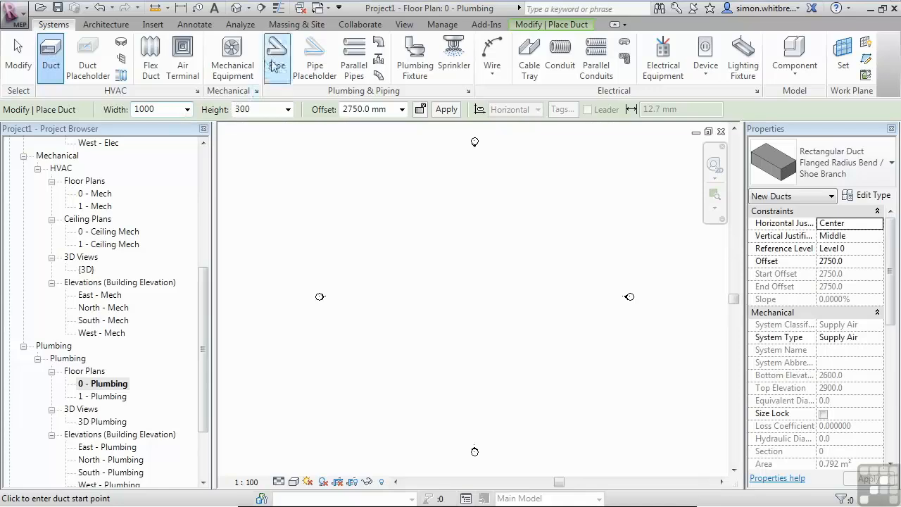
pyautogui.click(837, 173)
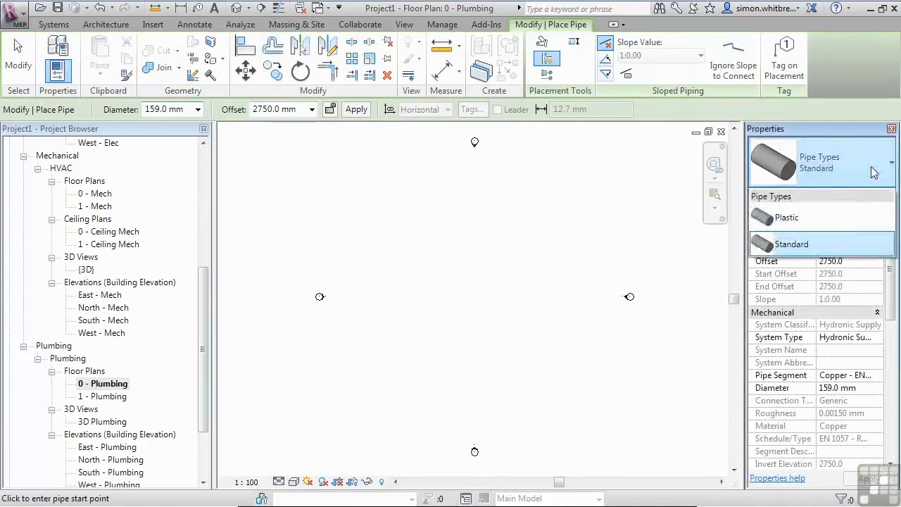
pyautogui.click(848, 219)
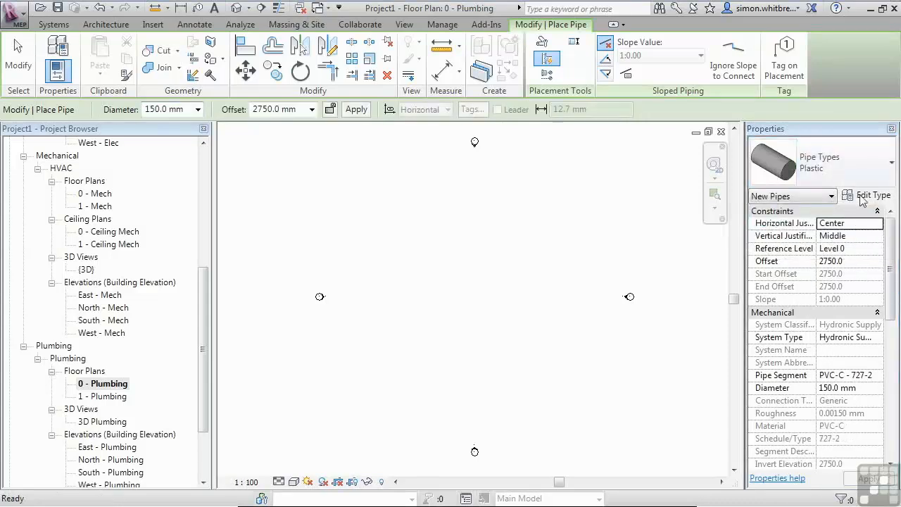
pyautogui.click(868, 196)
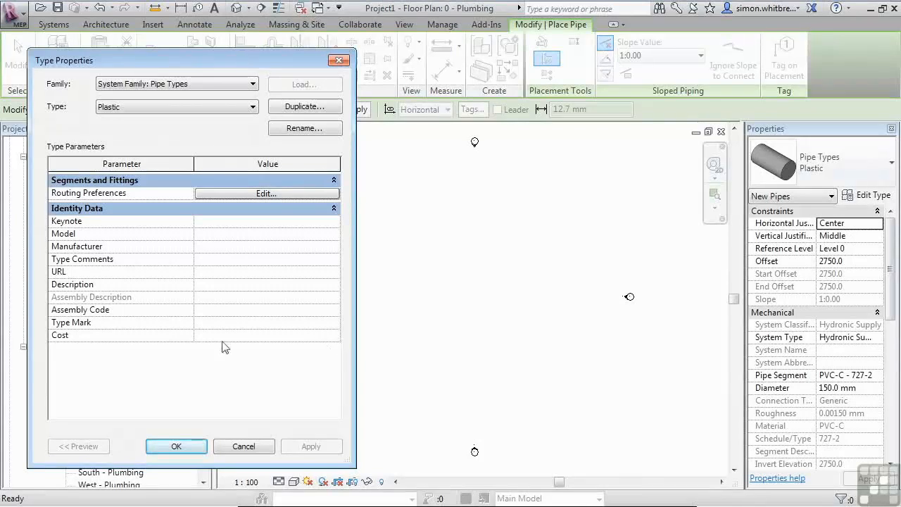
pyautogui.click(229, 193)
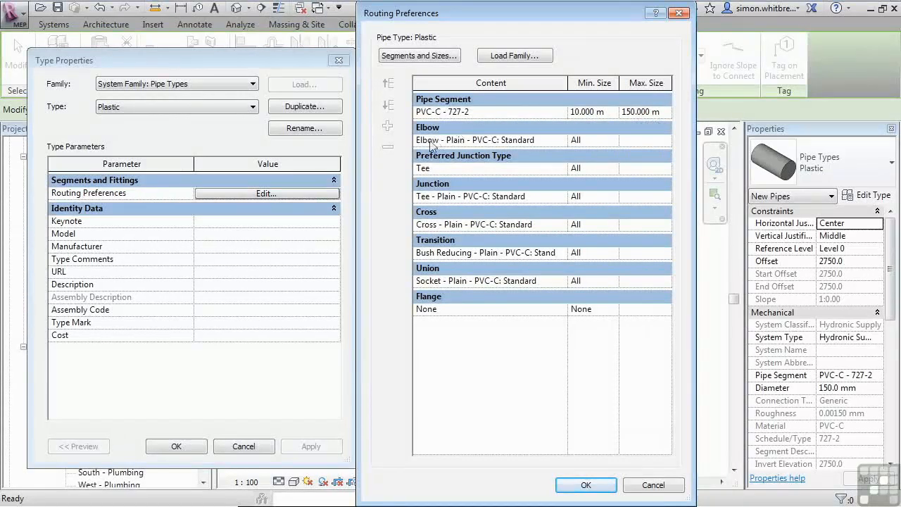
pyautogui.click(556, 141)
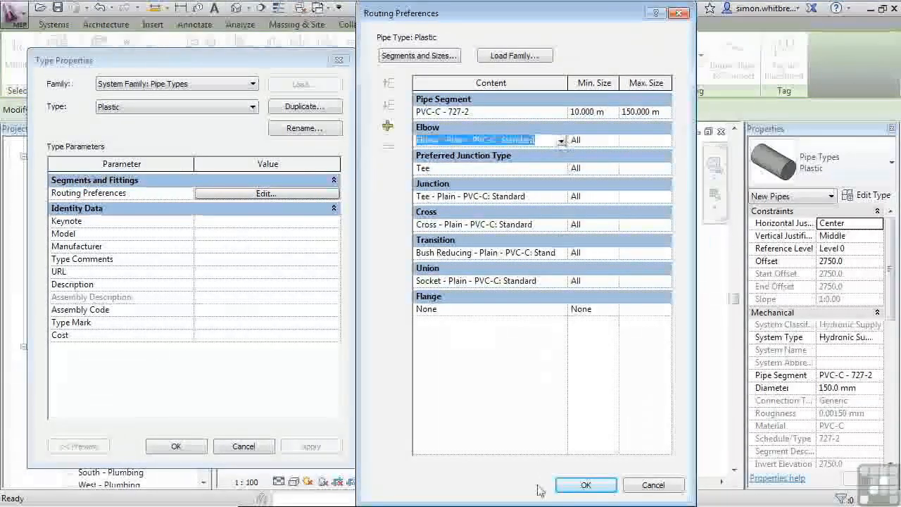
pyautogui.click(644, 487)
# - Switch the pipe type to Standard and open its routing preferences
pyautogui.click(141, 108)
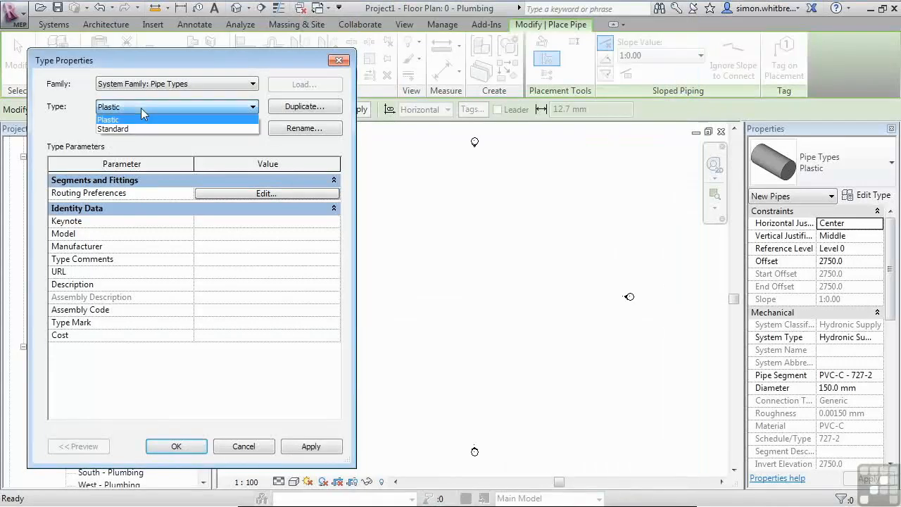
pyautogui.click(137, 129)
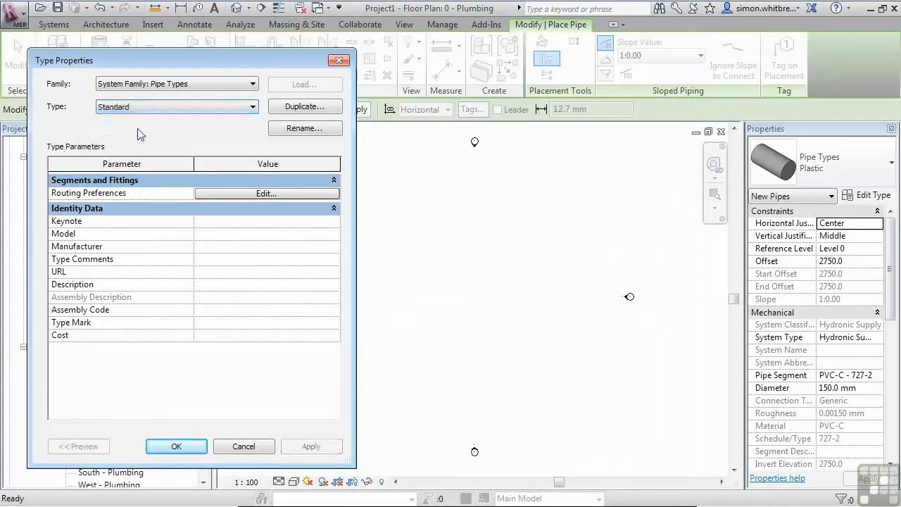
pyautogui.click(228, 194)
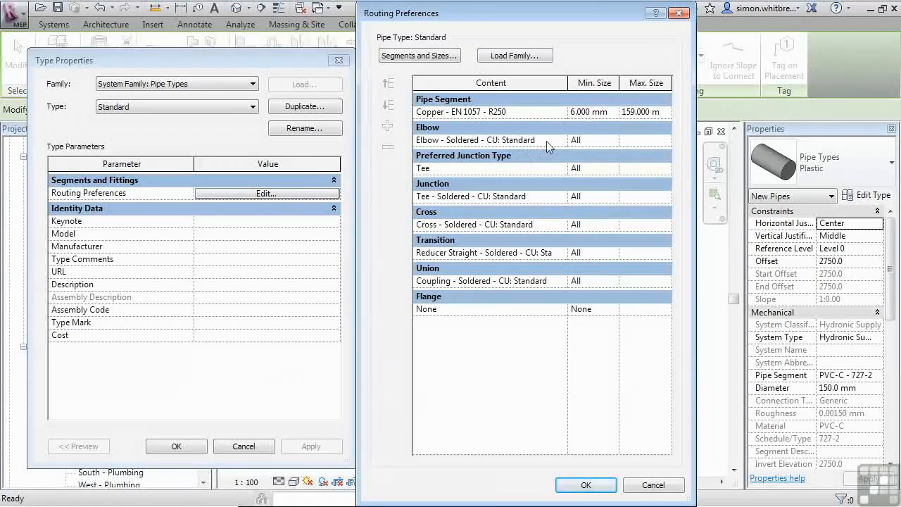
# - Add a second Copper - EN 1057 - R250 pipe segment row and set the first row's maximum size to 35.000 mm
pyautogui.click(484, 111)
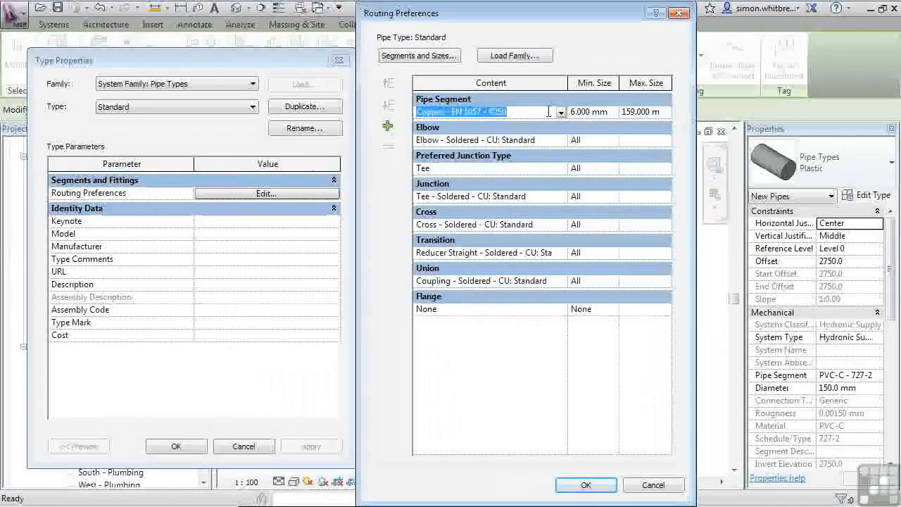
pyautogui.click(387, 126)
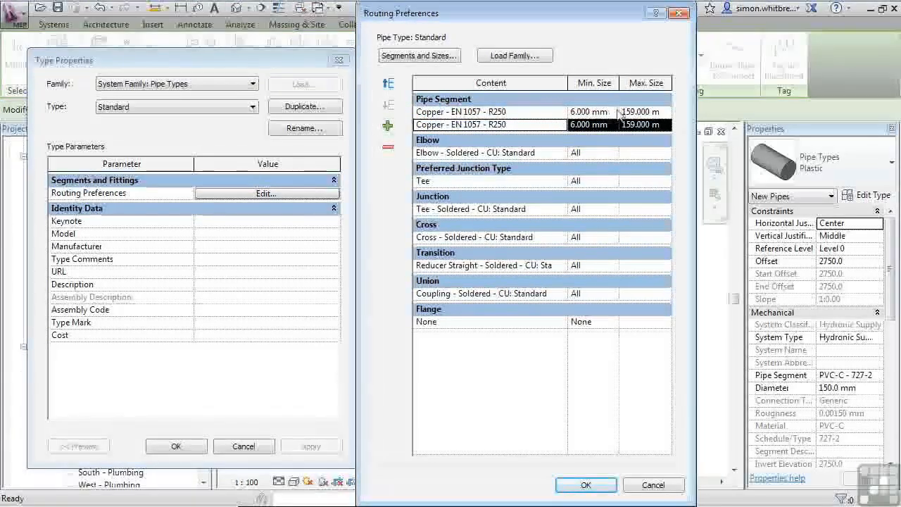
pyautogui.click(641, 112)
pyautogui.click(664, 112)
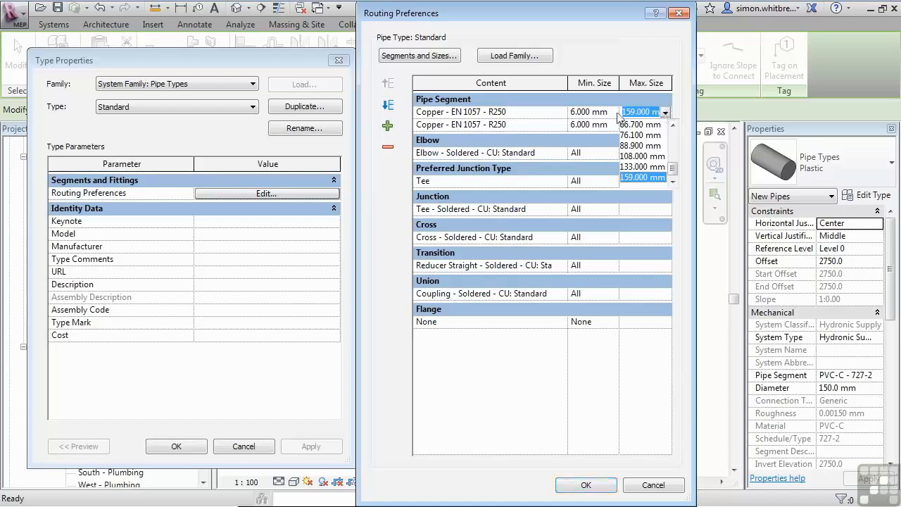
pyautogui.scroll(3, 642, 158)
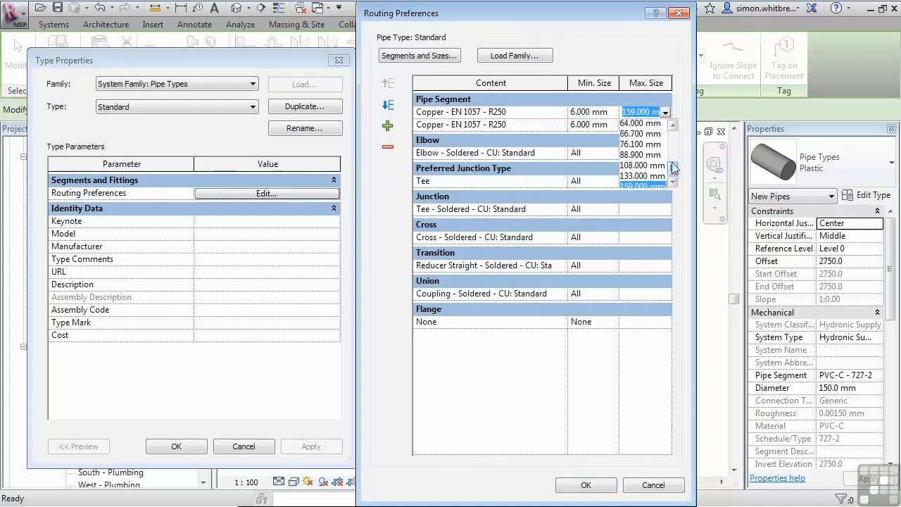
pyautogui.click(639, 155)
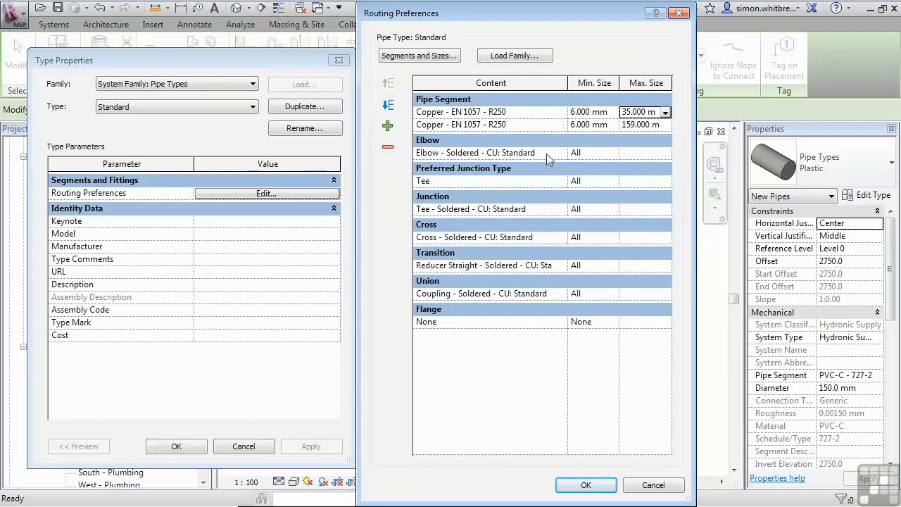
# - Limit the soldered elbow to sizes from 6.000 mm to 35.000 mm
pyautogui.click(613, 153)
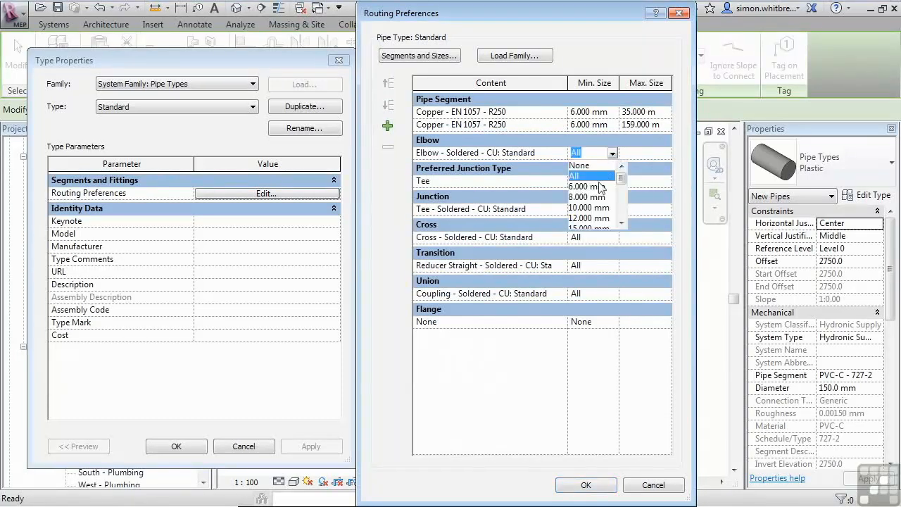
pyautogui.click(601, 186)
pyautogui.click(637, 153)
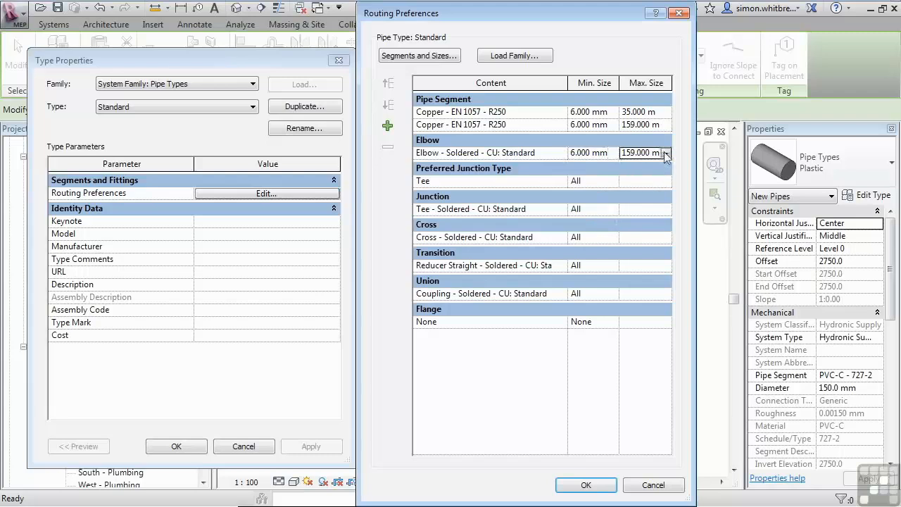
pyautogui.click(665, 153)
pyautogui.scroll(3, 653, 180)
pyautogui.click(651, 176)
# - Add a new elbow row below the soldered elbow
pyautogui.click(485, 152)
pyautogui.click(387, 127)
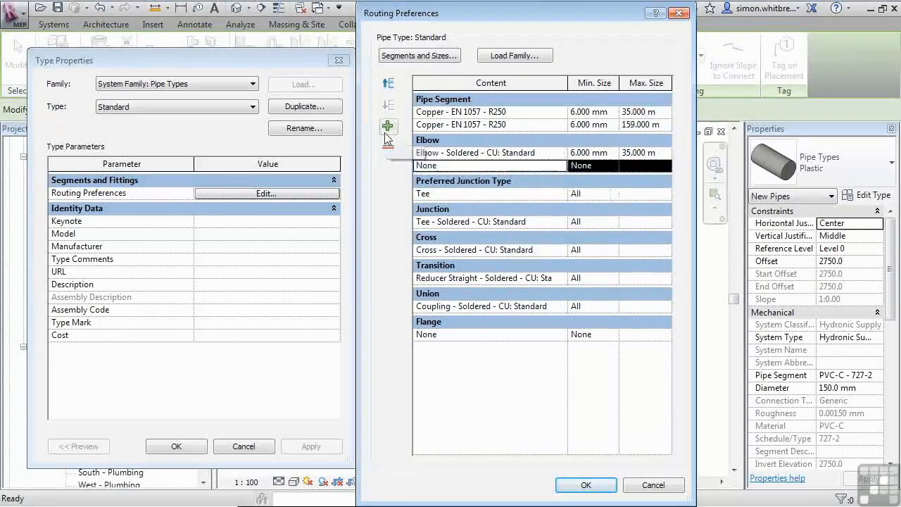
pyautogui.click(561, 169)
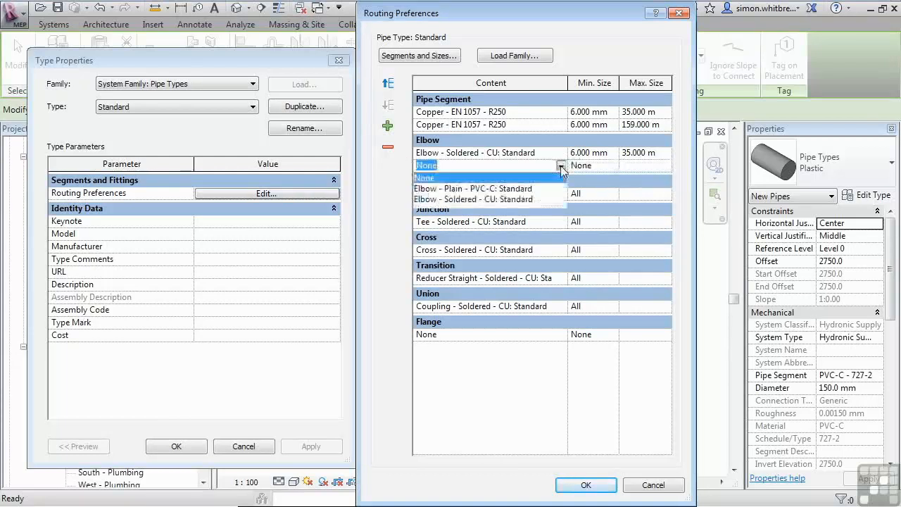
pyautogui.click(454, 169)
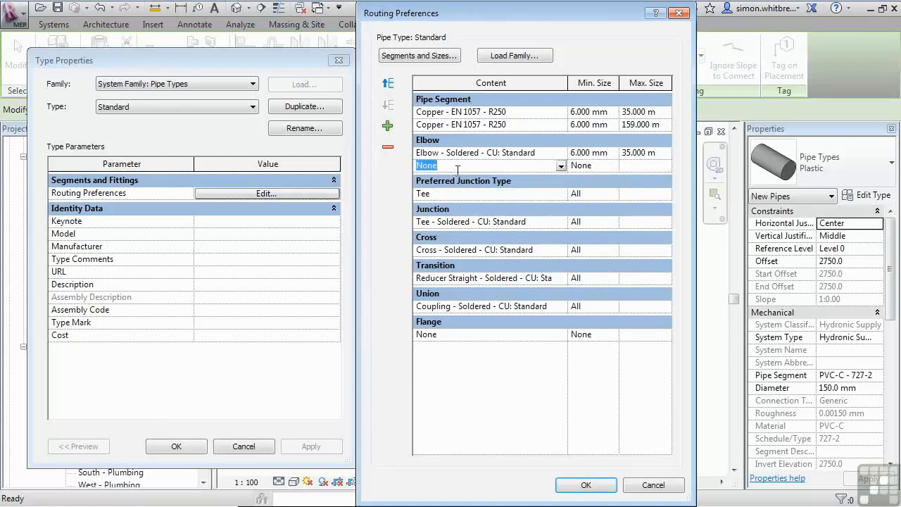
# - Load Elbow - Threaded - MI.rfa from the Pipe BS 143 Malleable Iron Threaded folder and assign it to the new elbow row
pyautogui.click(522, 57)
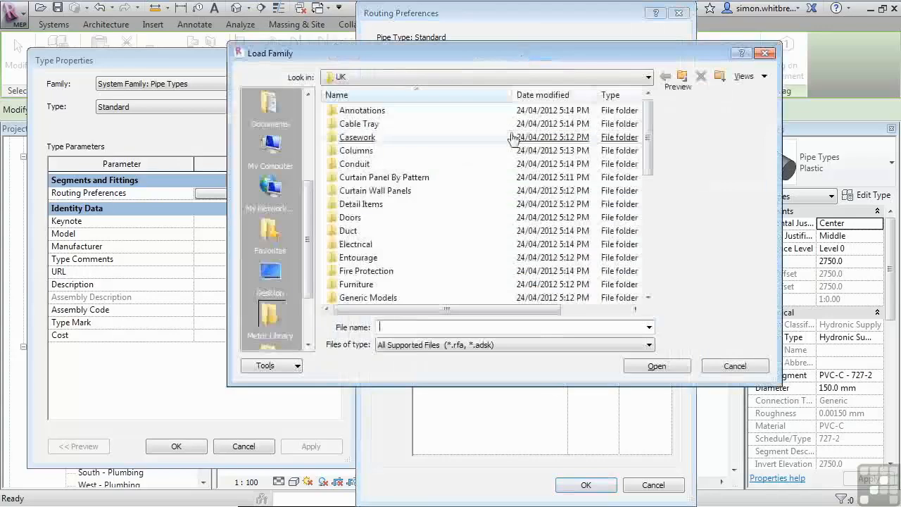
pyautogui.scroll(-3, 637, 221)
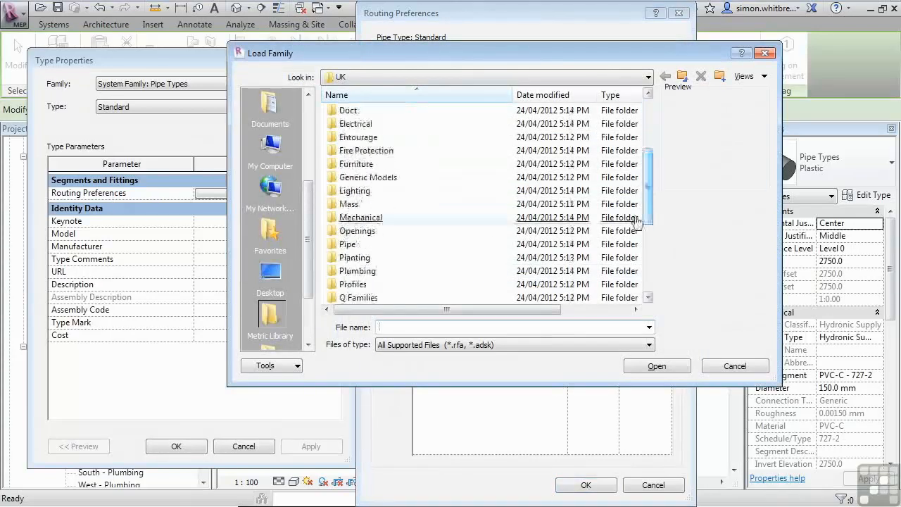
pyautogui.doubleClick(347, 244)
pyautogui.doubleClick(352, 123)
pyautogui.doubleClick(352, 124)
pyautogui.doubleClick(354, 114)
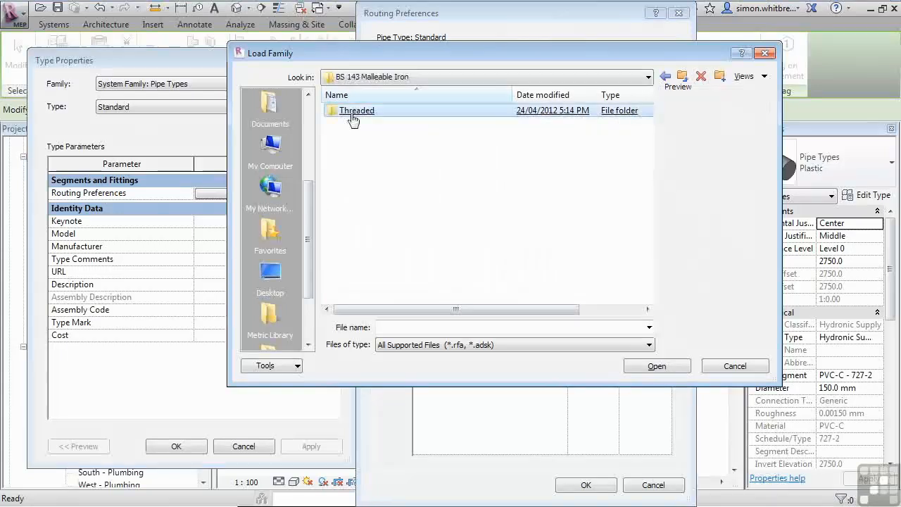
pyautogui.click(385, 151)
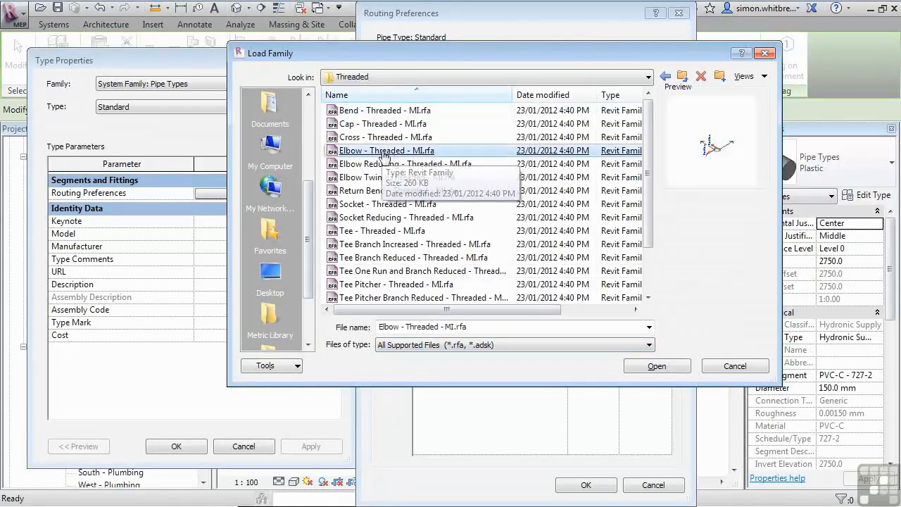
pyautogui.doubleClick(384, 152)
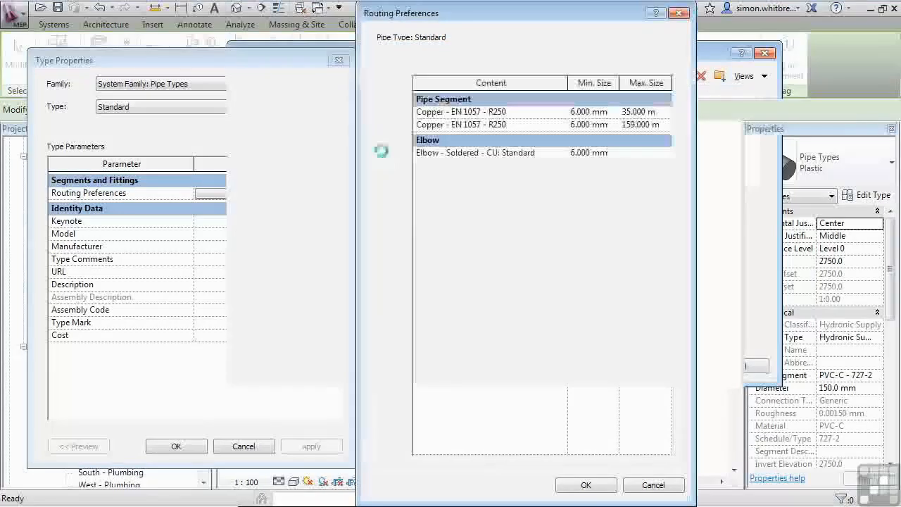
pyautogui.click(565, 165)
pyautogui.click(493, 211)
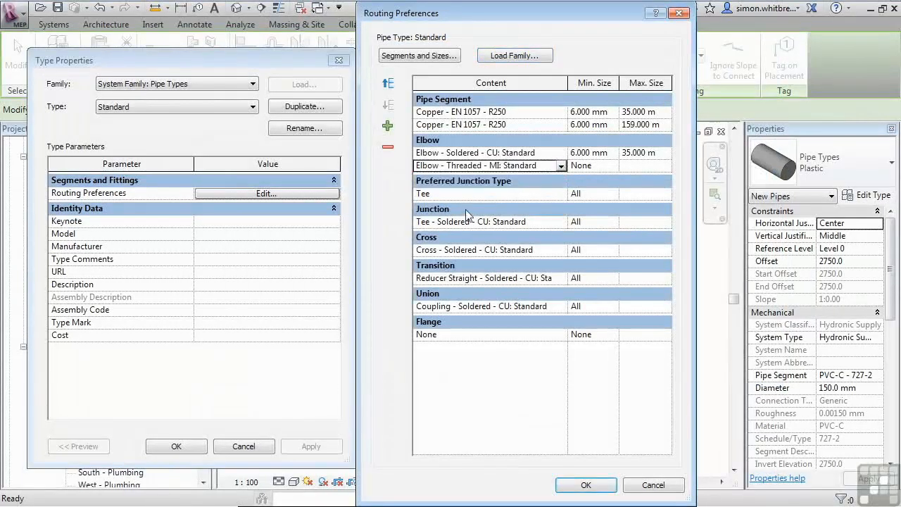
# - Set the threaded elbow's minimum size to 42.000 mm and accept the routing preferences and type properties
pyautogui.click(598, 167)
pyautogui.click(613, 166)
pyautogui.moveTo(621, 192); pyautogui.dragTo(621, 205)
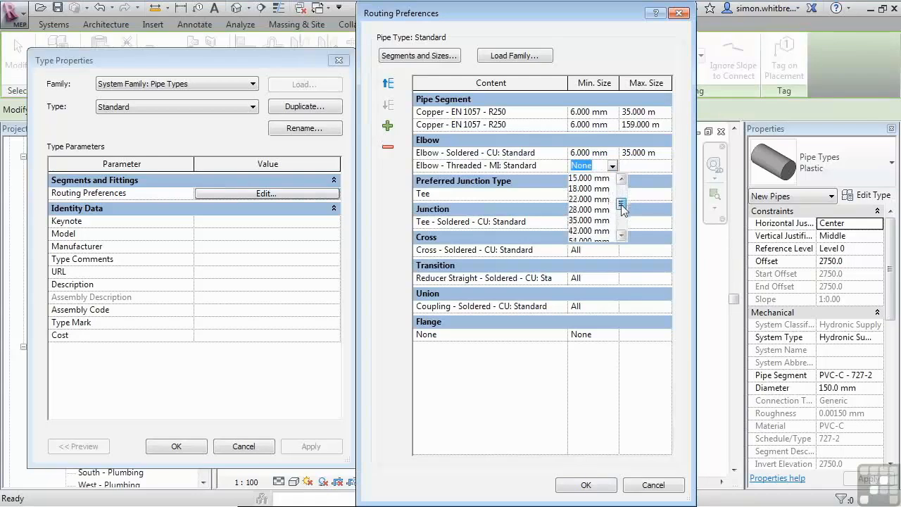
pyautogui.click(591, 230)
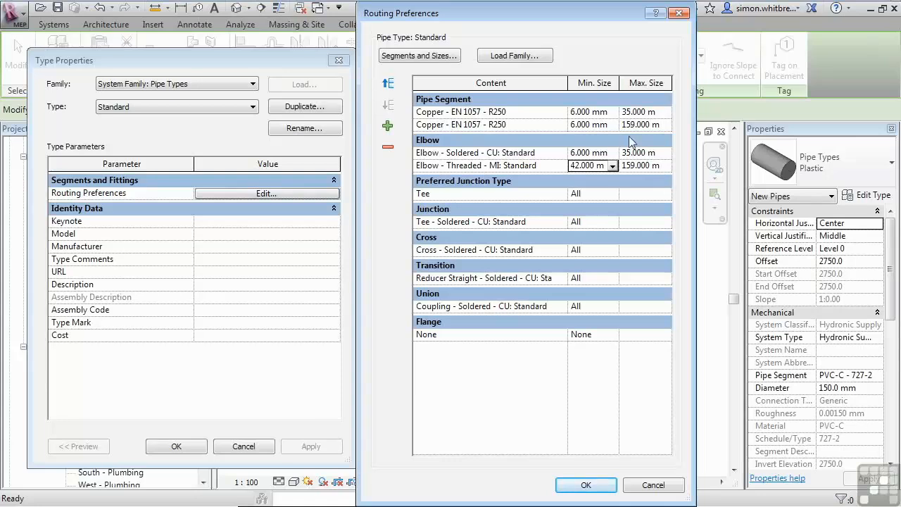
pyautogui.click(586, 484)
pyautogui.click(175, 447)
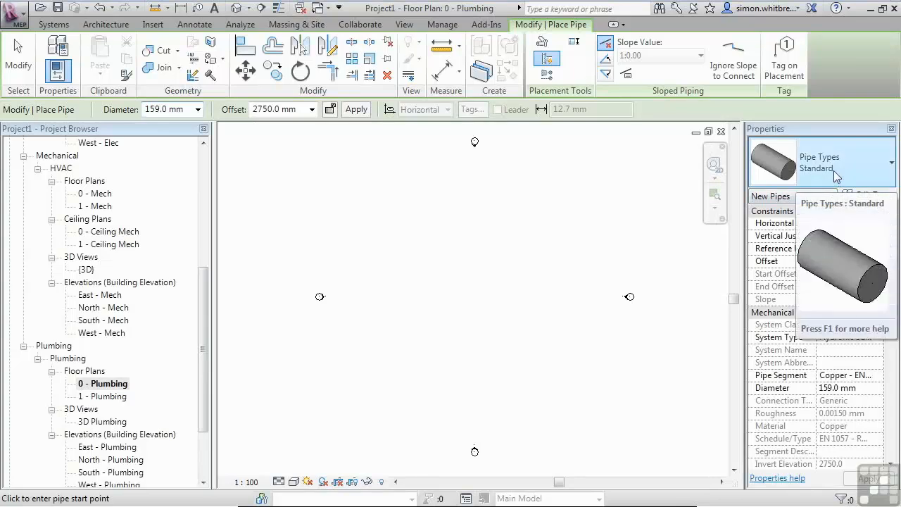
# - Set the pipe diameter to 12.0 mm and draw a short vertical pipe, then exit the command
pyautogui.click(198, 110)
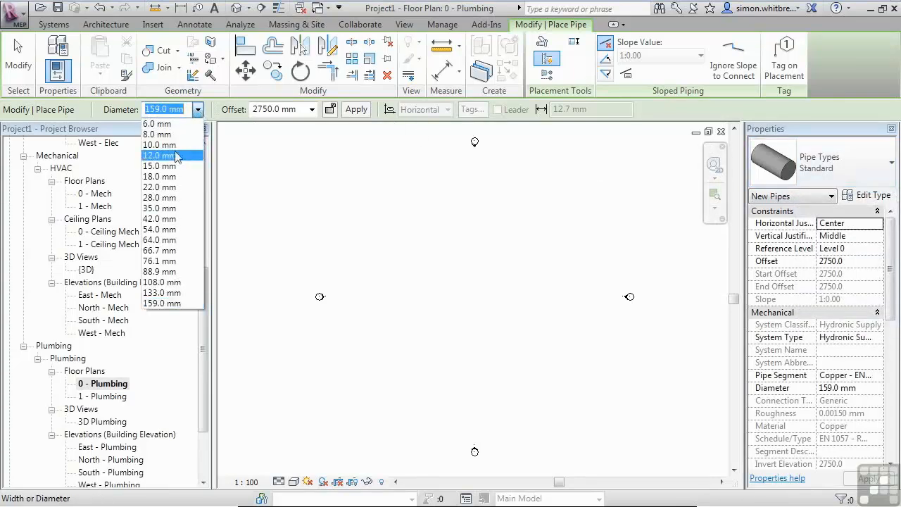
pyautogui.click(169, 150)
pyautogui.click(392, 341)
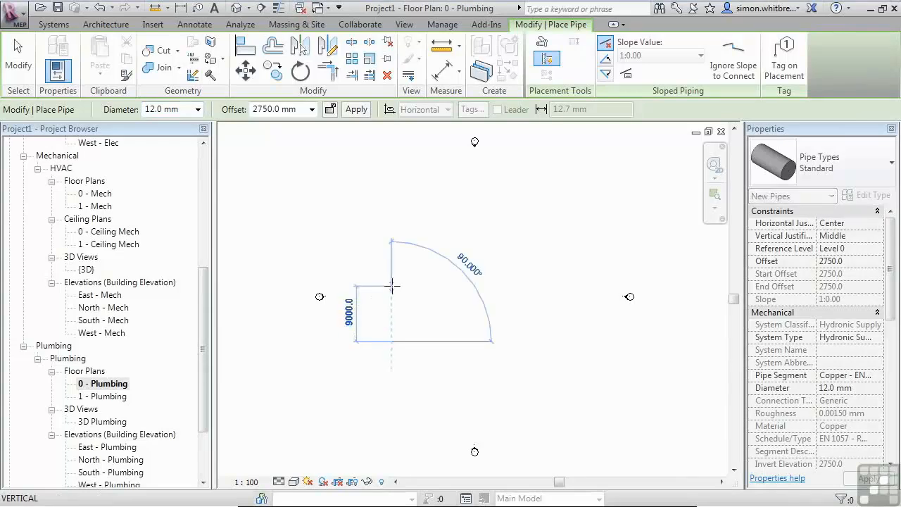
pyautogui.click(392, 283)
pyautogui.press('Escape')
pyautogui.press('Escape')
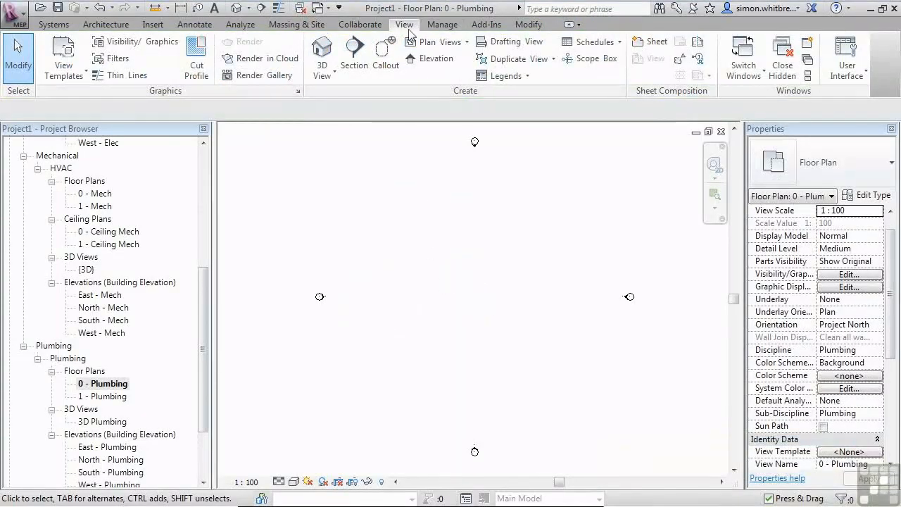
# - Toggle the Hydronic filter's visibility in the view's Visibility/Graphic overrides
pyautogui.click(127, 42)
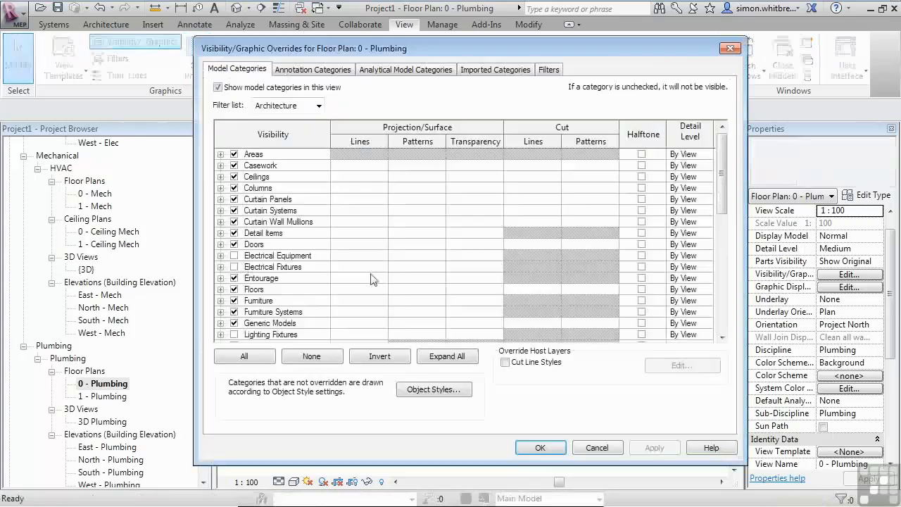
pyautogui.click(549, 70)
pyautogui.click(353, 132)
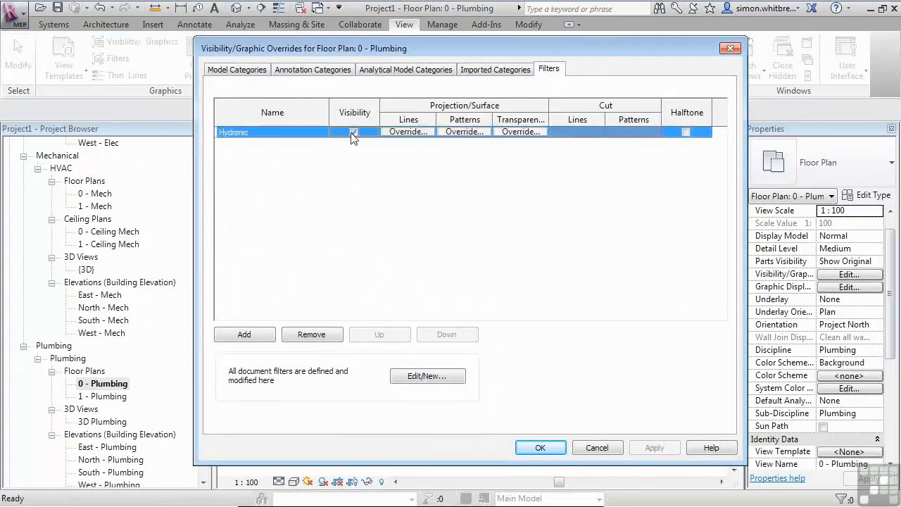
pyautogui.scroll(3, 384, 290)
# - Set the view's detail level to Fine and turn on Thin Lines
pyautogui.click(279, 482)
pyautogui.click(303, 469)
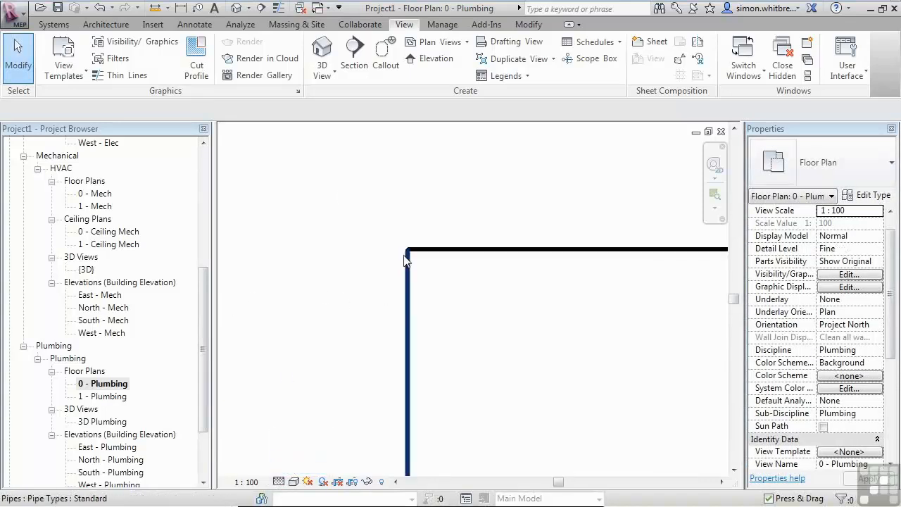
pyautogui.click(278, 8)
pyautogui.scroll(6, 408, 258)
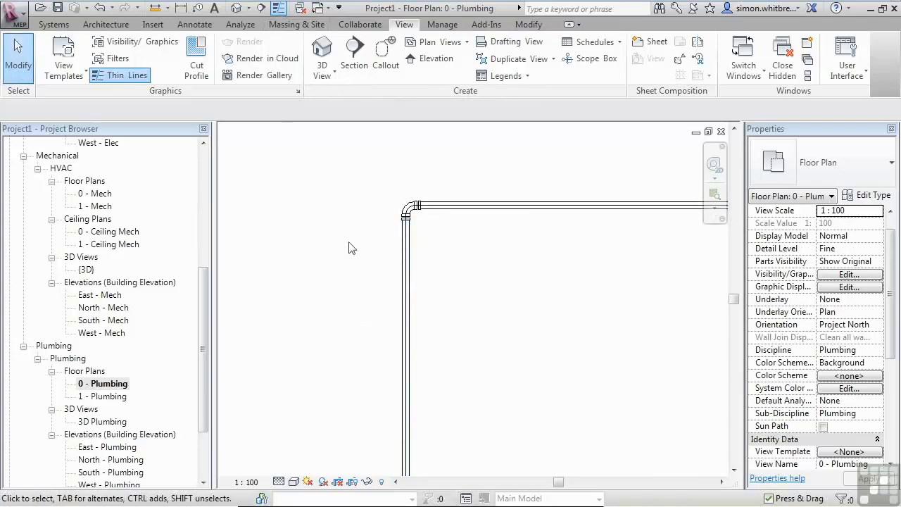
# - Draw a 108.0 mm pipe with a vertical leg turning into a horizontal run, then select its vertical segment
pyautogui.click(45, 24)
pyautogui.click(276, 65)
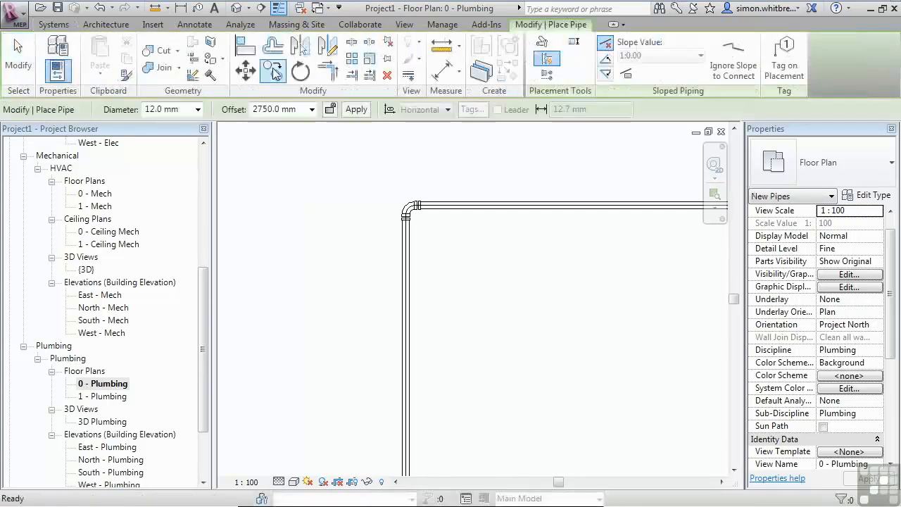
pyautogui.click(198, 110)
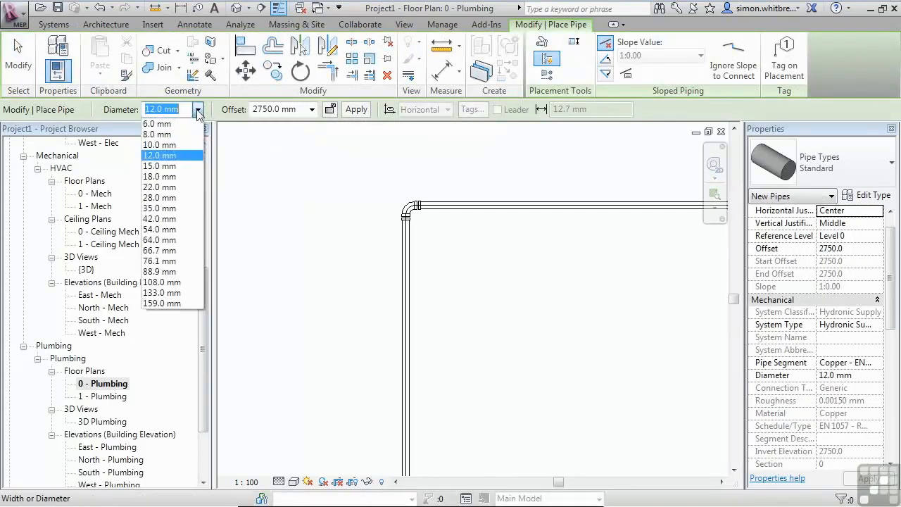
pyautogui.click(163, 281)
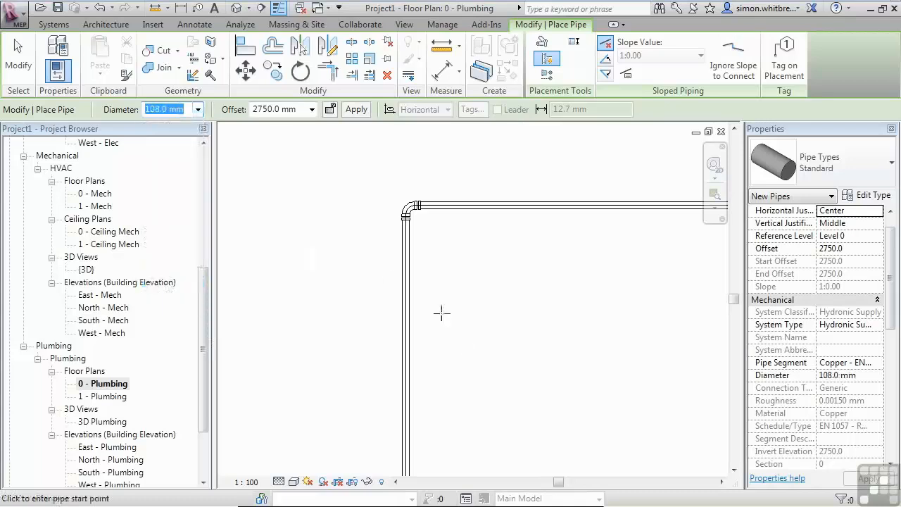
pyautogui.click(468, 456)
pyautogui.scroll(-8, 452, 326)
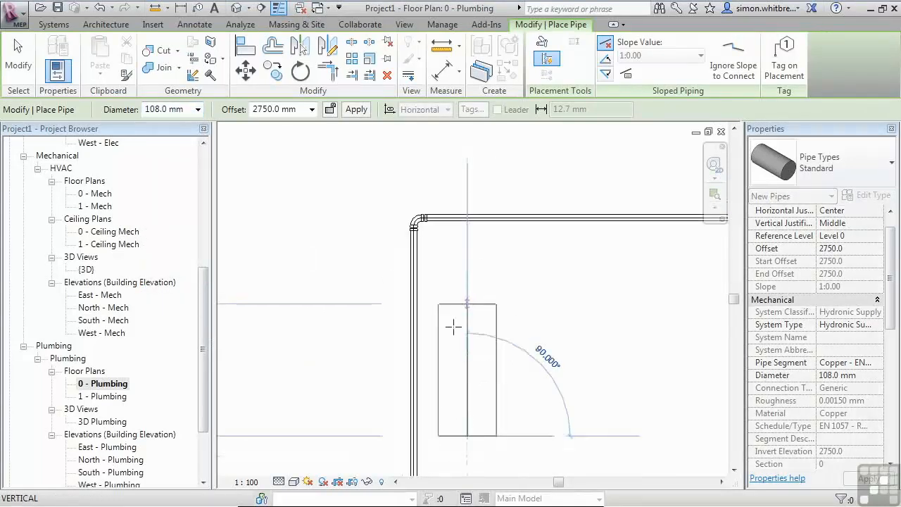
pyautogui.click(456, 445)
pyautogui.click(584, 451)
pyautogui.click(28, 57)
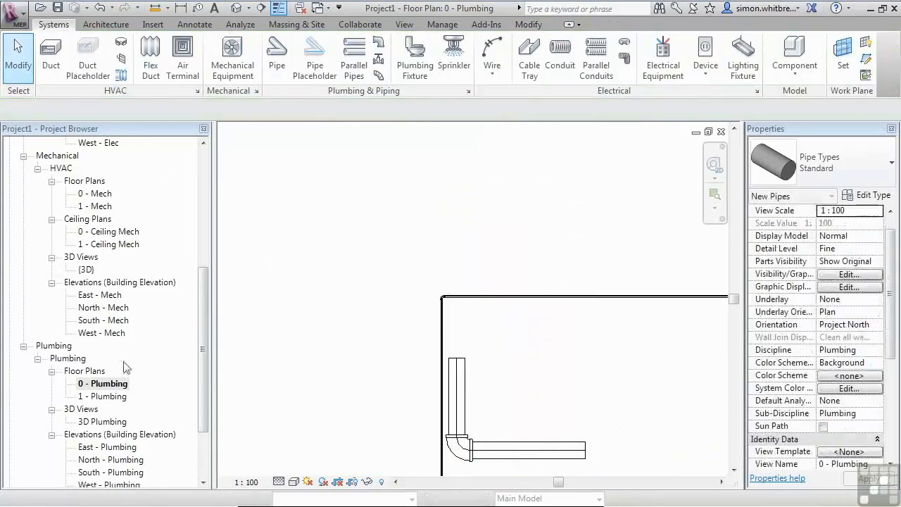
pyautogui.click(452, 393)
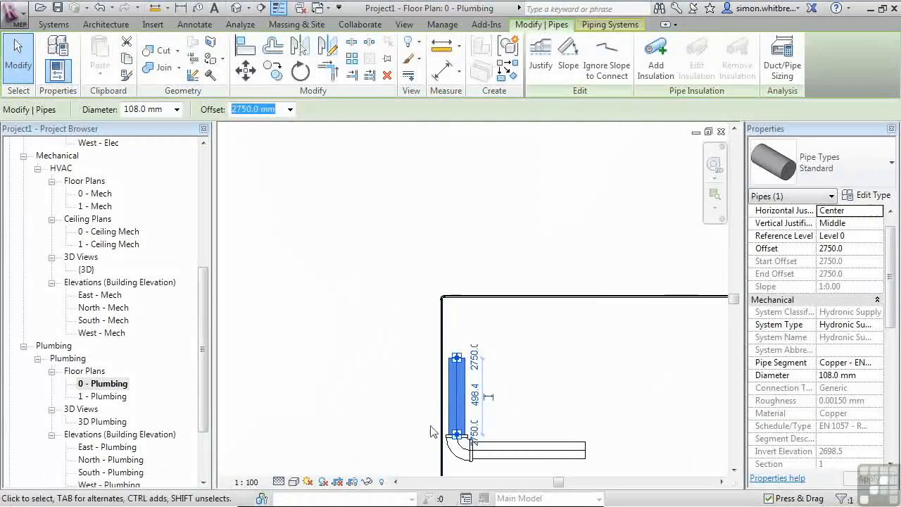
# - Select the elbows on the 108 mm and 12 mm pipes to compare their fitting families
pyautogui.click(456, 450)
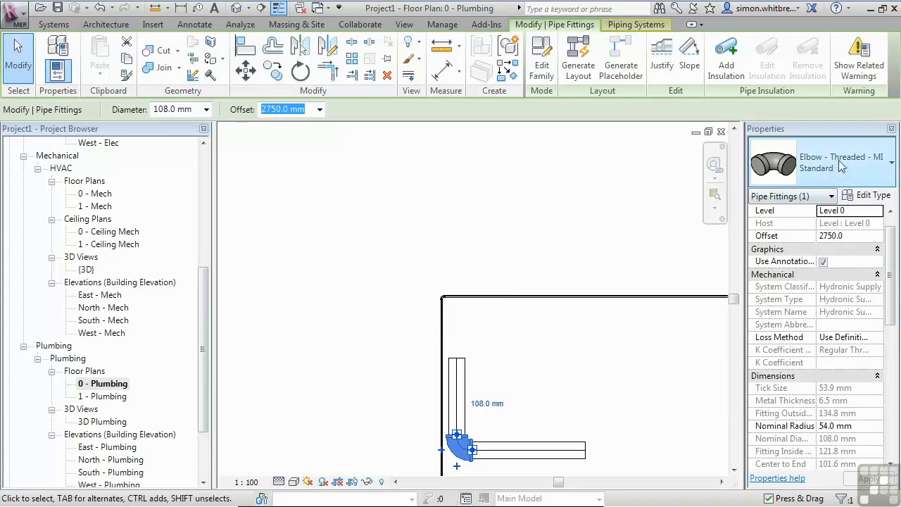
pyautogui.click(442, 297)
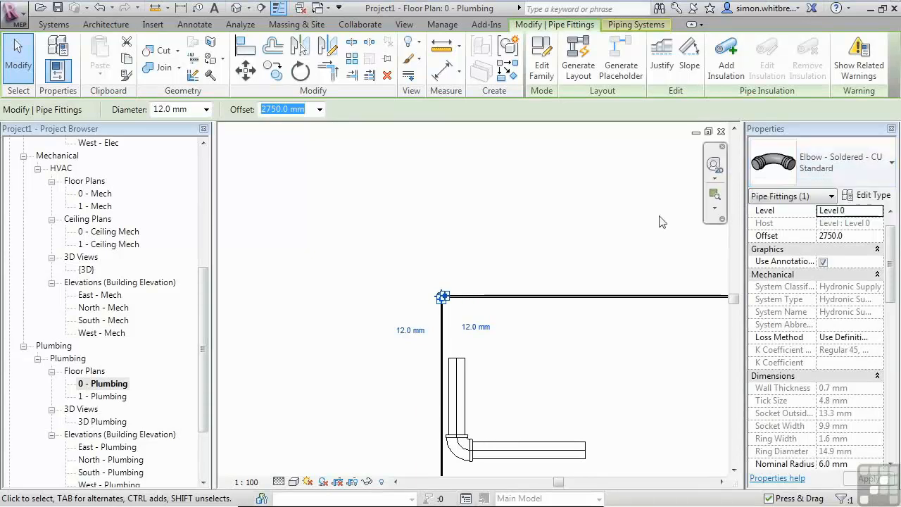
pyautogui.click(531, 224)
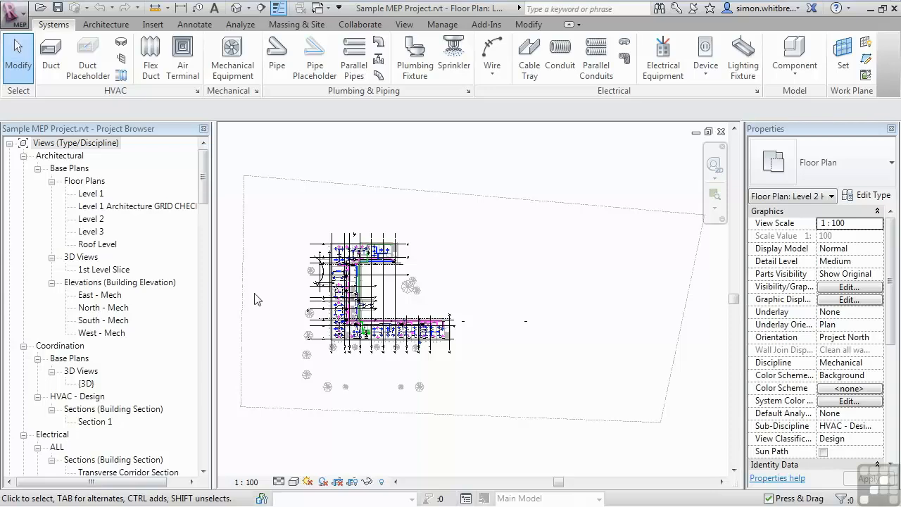
# - Open the Level 2 Piping Plan view in the sample MEP project and find a pipe corner
pyautogui.moveTo(205, 172); pyautogui.dragTo(205, 277)
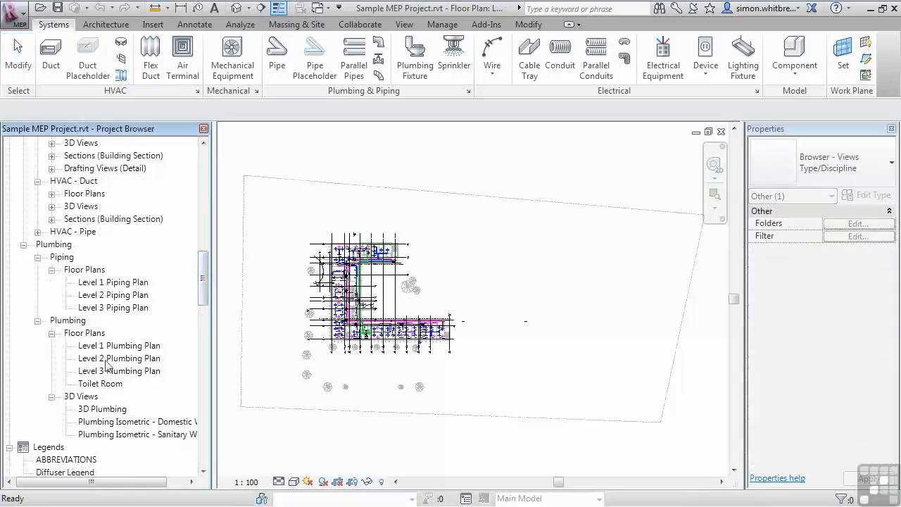
pyautogui.click(93, 296)
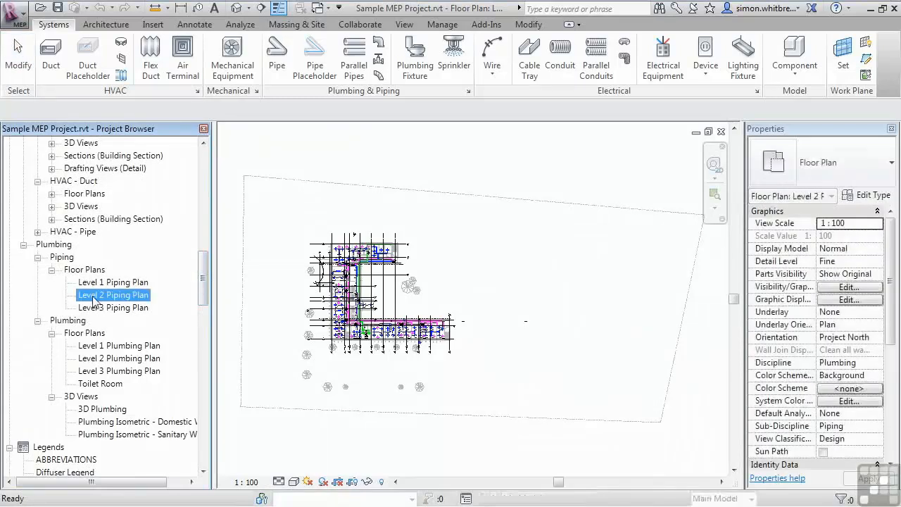
pyautogui.doubleClick(94, 296)
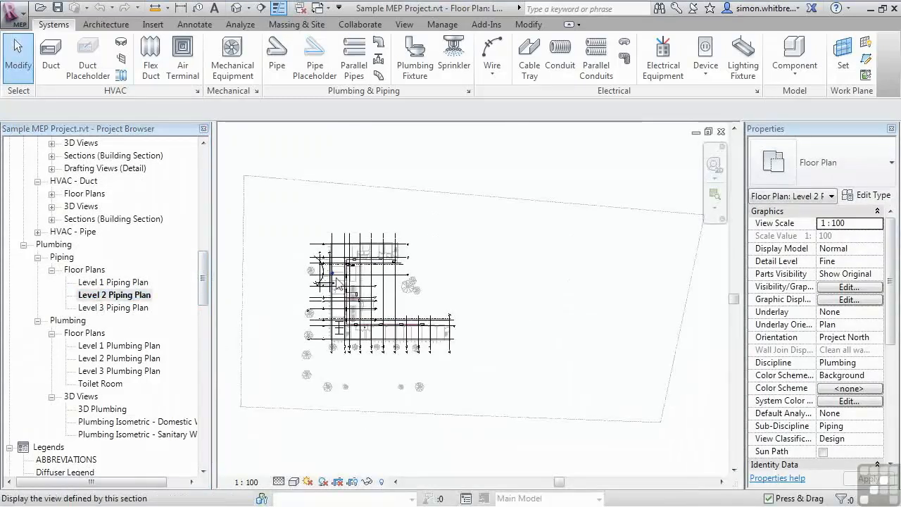
pyautogui.scroll(10, 359, 271)
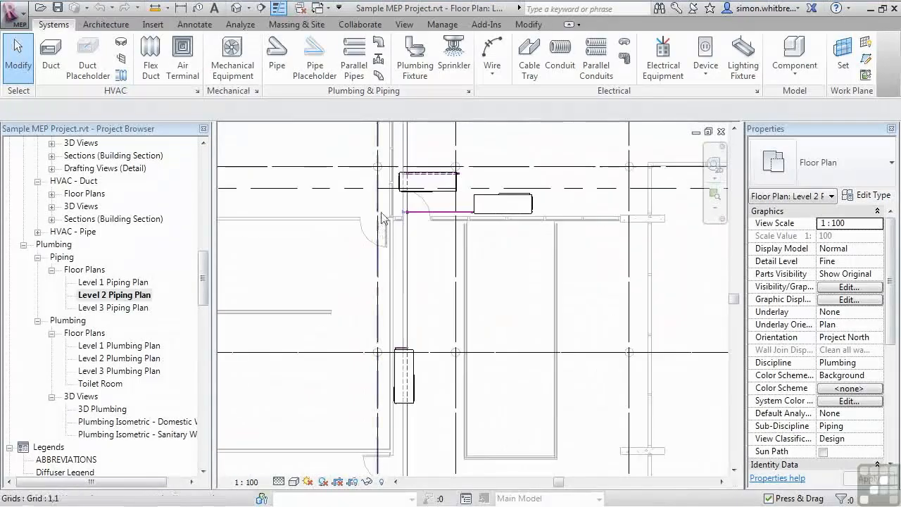
pyautogui.moveTo(437, 251); pyautogui.dragTo(346, 477, button='middle')
pyautogui.scroll(-2, 277, 418)
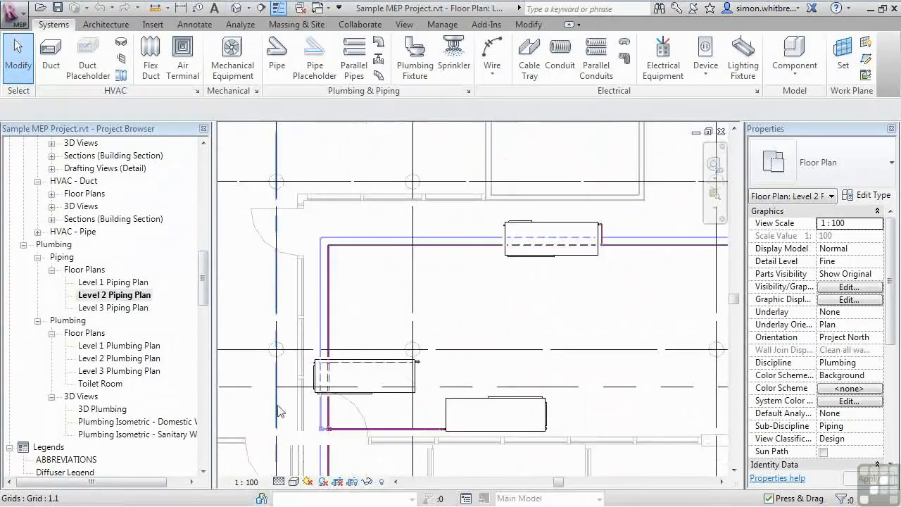
pyautogui.scroll(5, 326, 261)
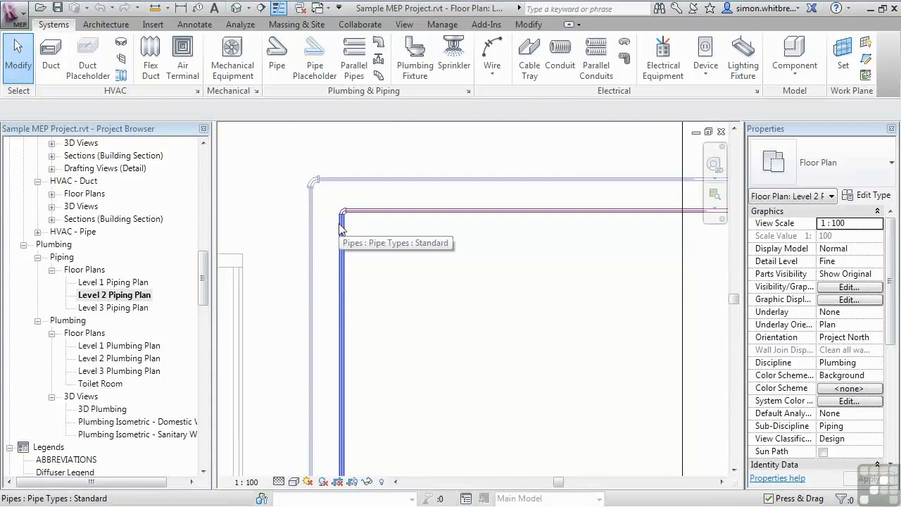
# - Review the routing preferences of the selected pipe's Standard type, then close both dialogs
pyautogui.click(340, 228)
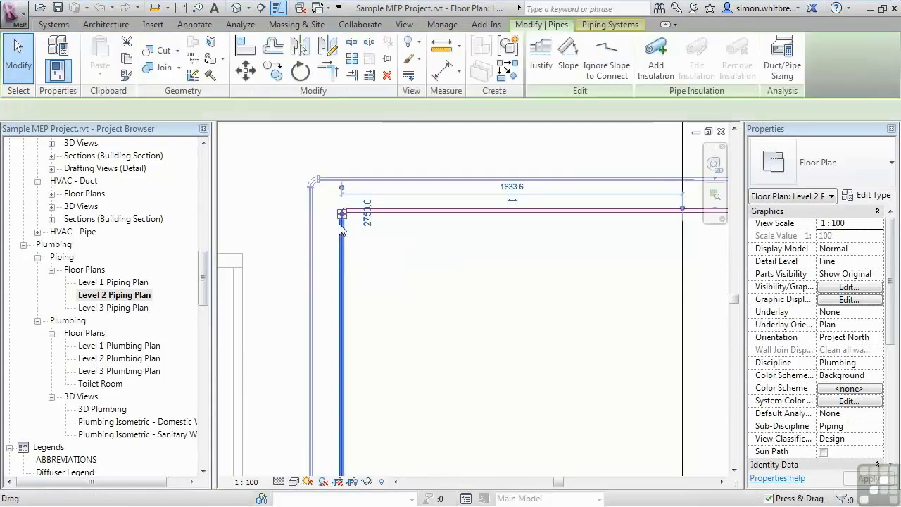
pyautogui.click(869, 195)
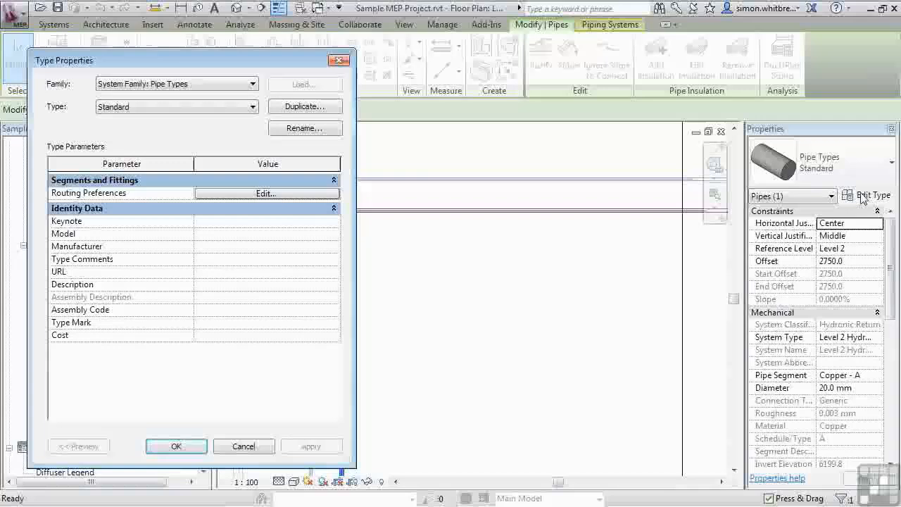
pyautogui.click(247, 192)
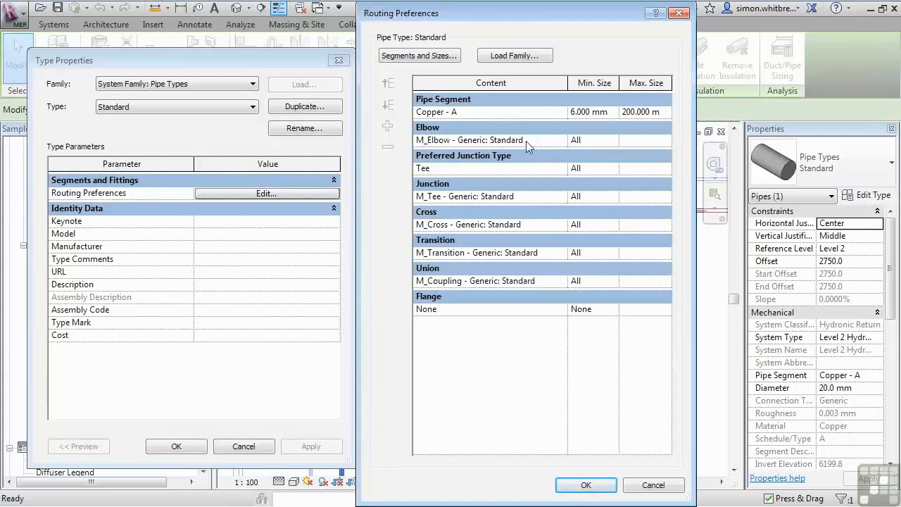
pyautogui.click(584, 485)
pyautogui.click(177, 446)
pyautogui.click(267, 228)
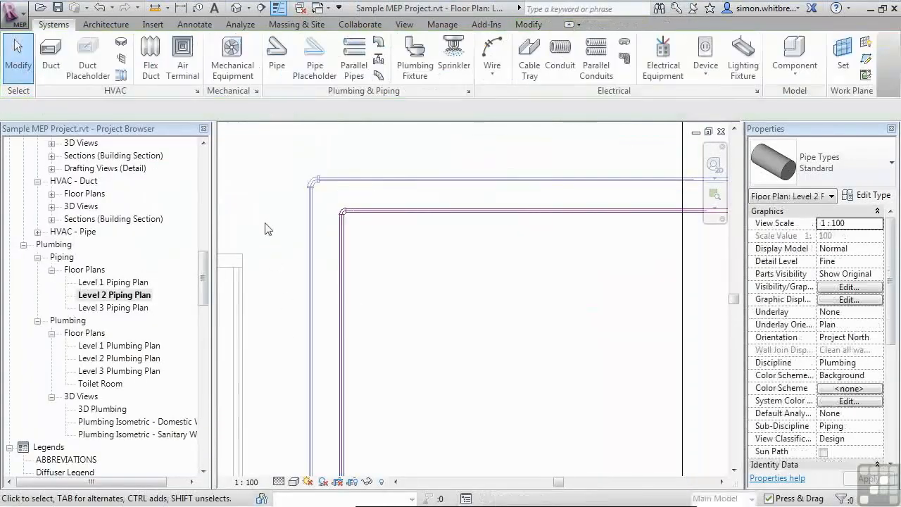
# - Select the bend and tee fittings along the pipe run to check which fitting families they use
pyautogui.click(313, 180)
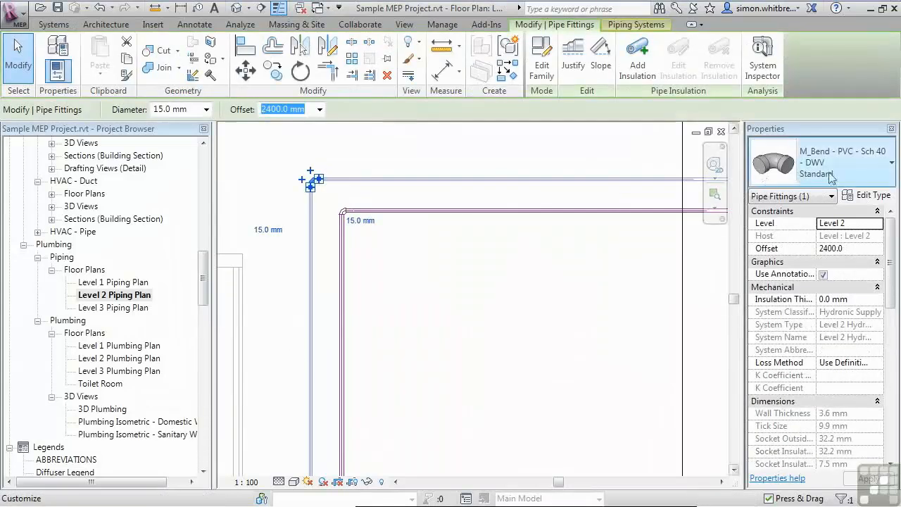
pyautogui.click(546, 261)
pyautogui.scroll(-1, 546, 262)
pyautogui.scroll(-4, 535, 262)
pyautogui.scroll(-2, 423, 313)
pyautogui.moveTo(401, 408); pyautogui.dragTo(390, 350, button='middle')
pyautogui.scroll(5, 432, 295)
pyautogui.click(436, 300)
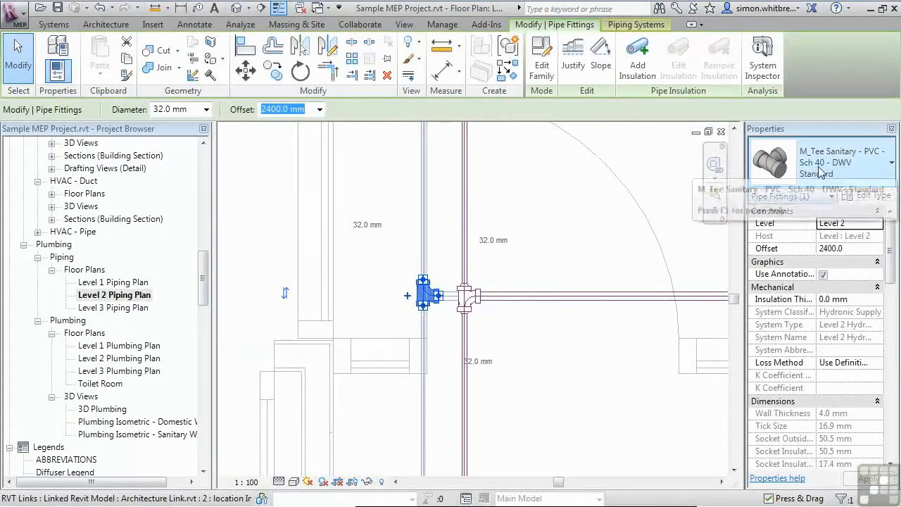
pyautogui.click(569, 249)
# - Select the entire pipe run, including segments and fittings, and reapply its pipe type
pyautogui.scroll(-2, 339, 377)
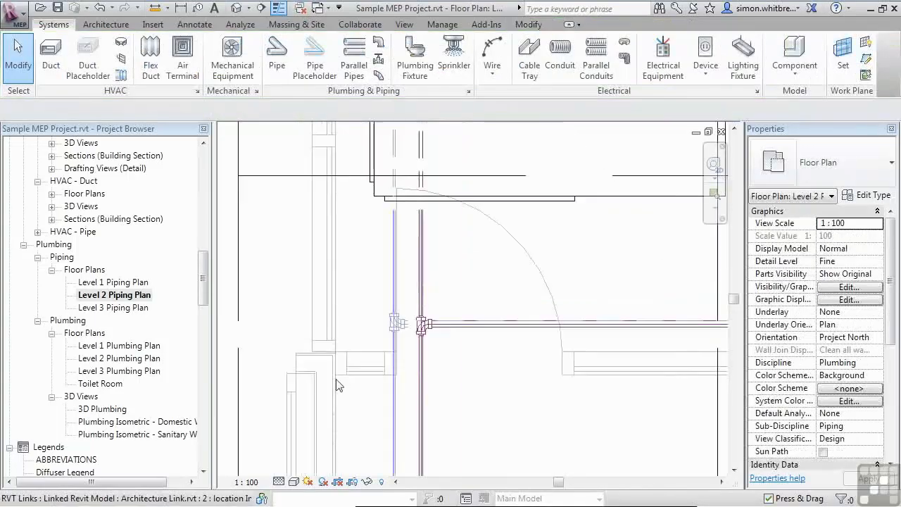
pyautogui.scroll(-2, 337, 385)
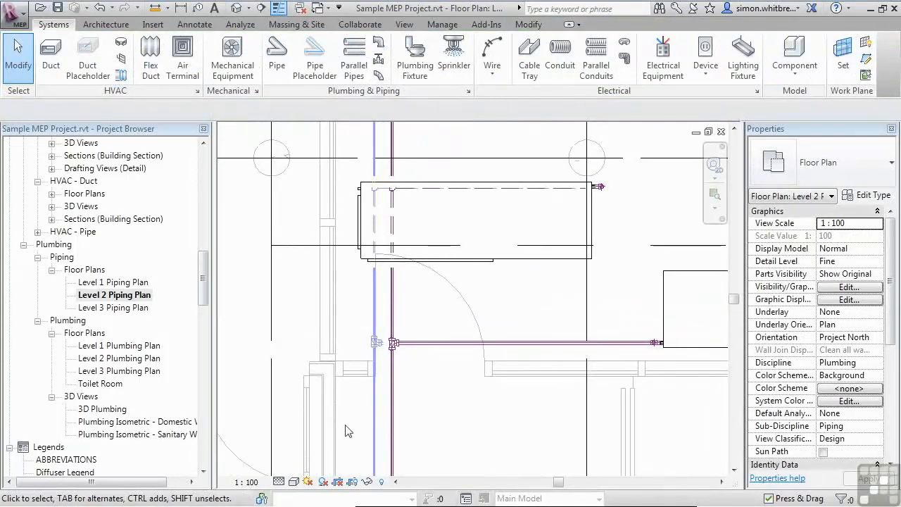
pyautogui.moveTo(446, 413); pyautogui.dragTo(357, 392, button='middle')
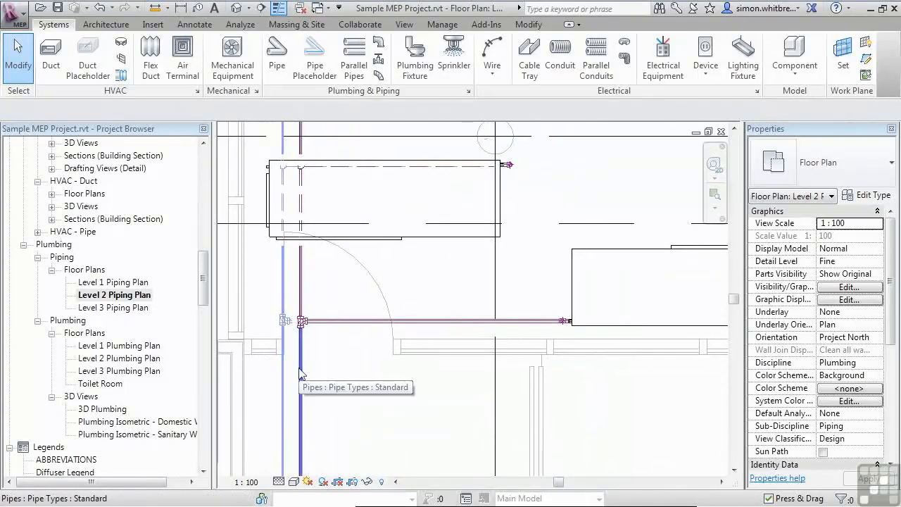
pyautogui.press('Tab')
pyautogui.press('Tab')
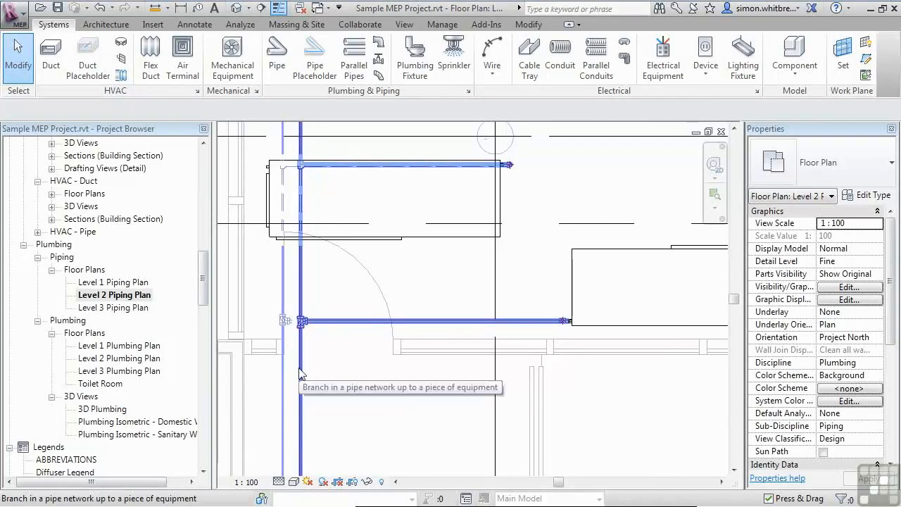
pyautogui.click(299, 373)
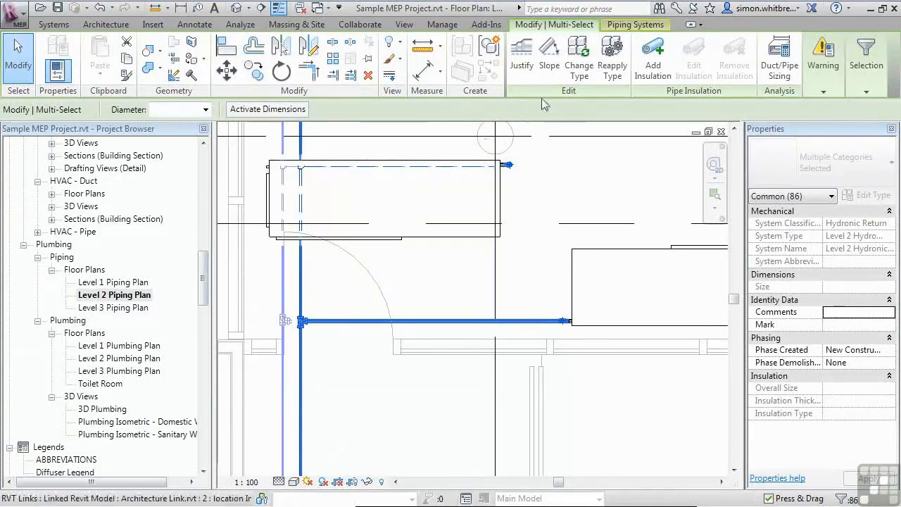
pyautogui.click(608, 75)
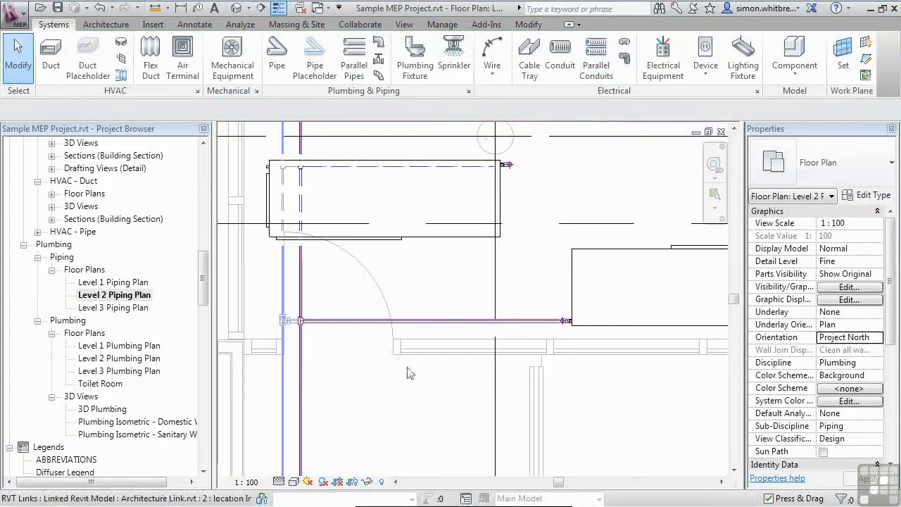
pyautogui.scroll(-2, 411, 373)
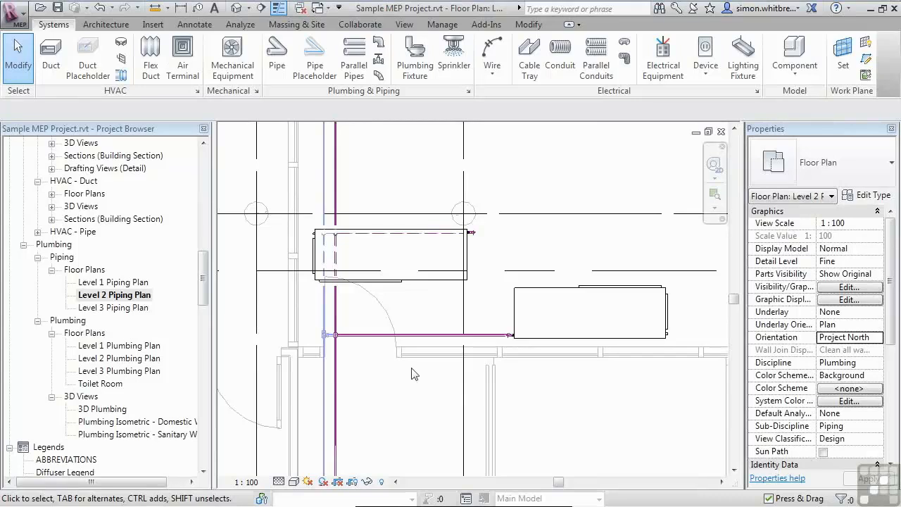
pyautogui.scroll(-2, 413, 384)
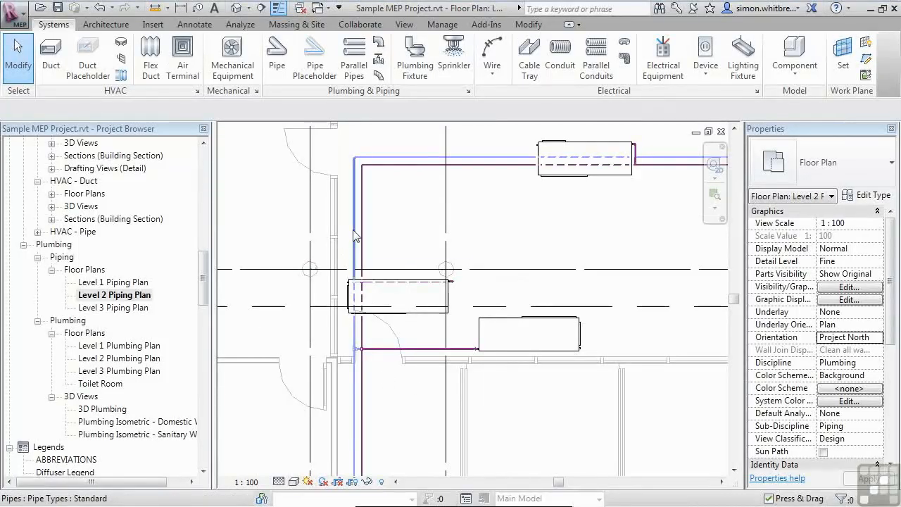
pyautogui.press('Tab')
pyautogui.press('Tab')
pyautogui.press('Tab')
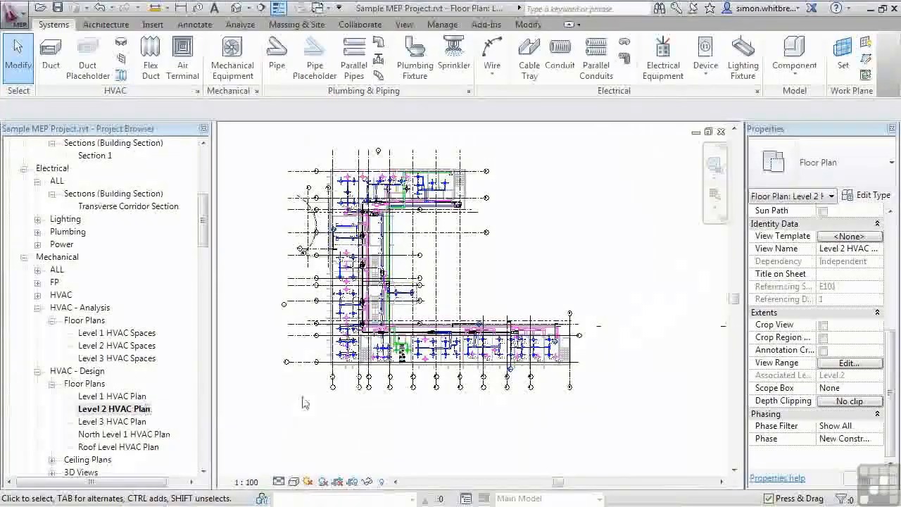
# - Select the supply duct run in the Level 2 HVAC Plan and inspect its flow and pressure with System Inspector
pyautogui.scroll(5, 303, 190)
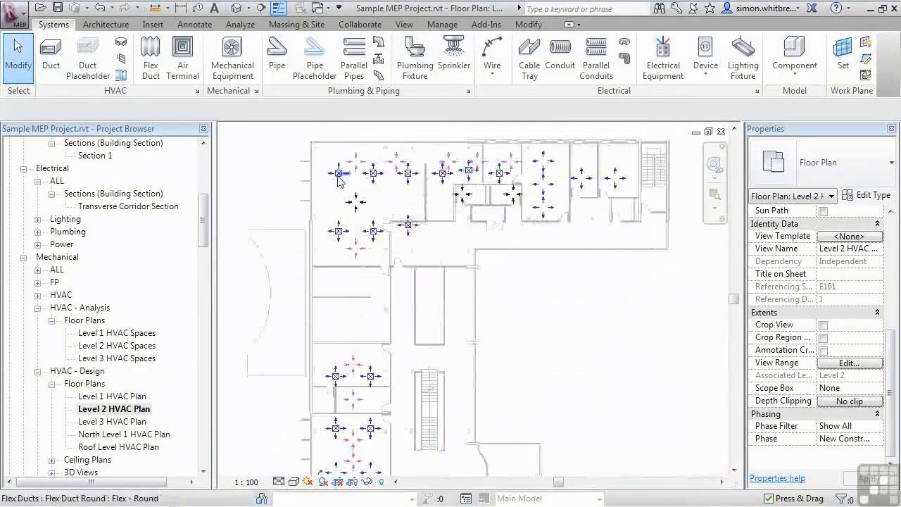
pyautogui.scroll(2, 329, 203)
pyautogui.moveTo(330, 203); pyautogui.dragTo(336, 247, button='middle')
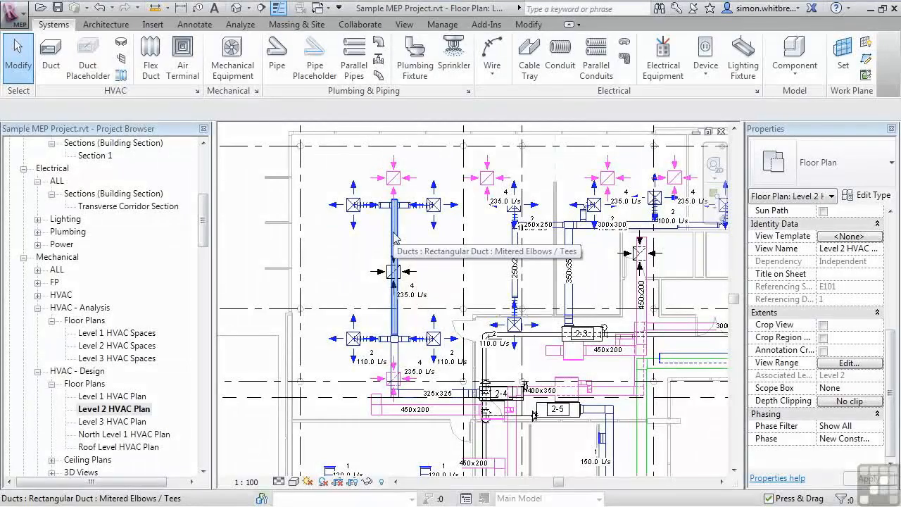
pyautogui.press('Tab')
pyautogui.press('Tab')
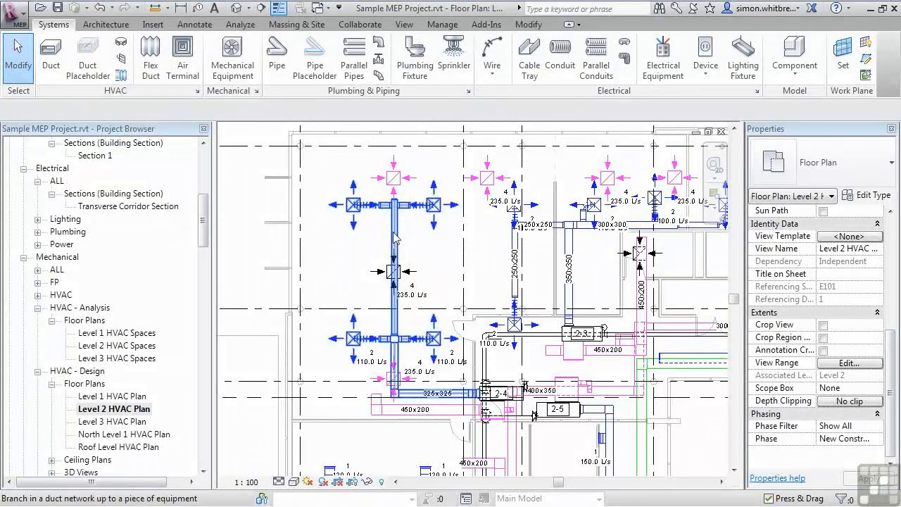
pyautogui.click(395, 238)
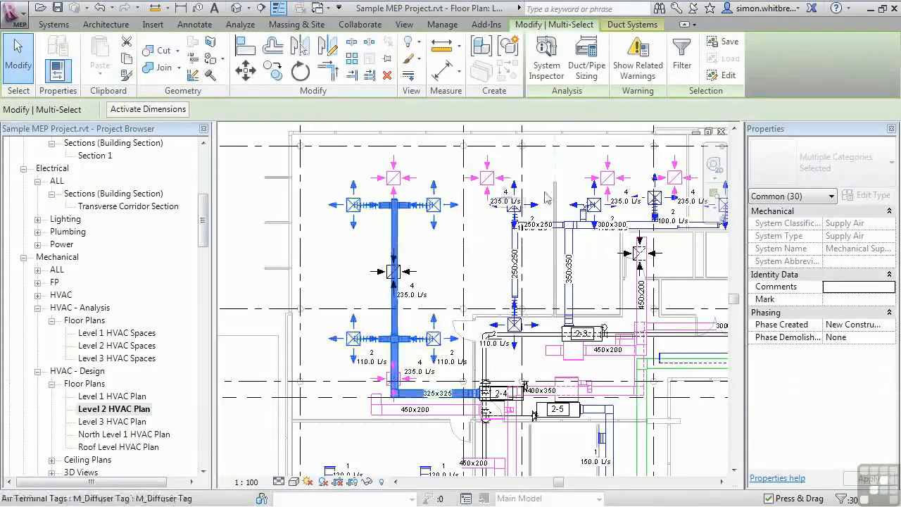
pyautogui.click(545, 55)
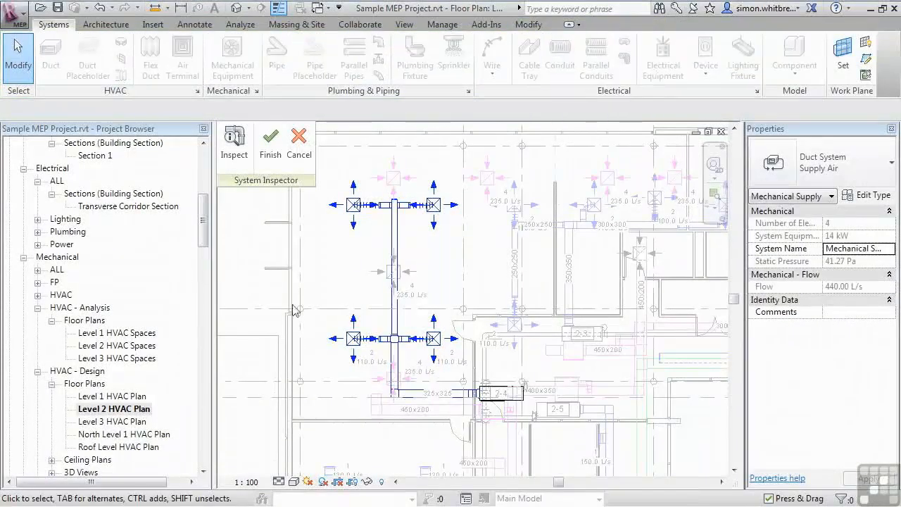
pyautogui.click(234, 146)
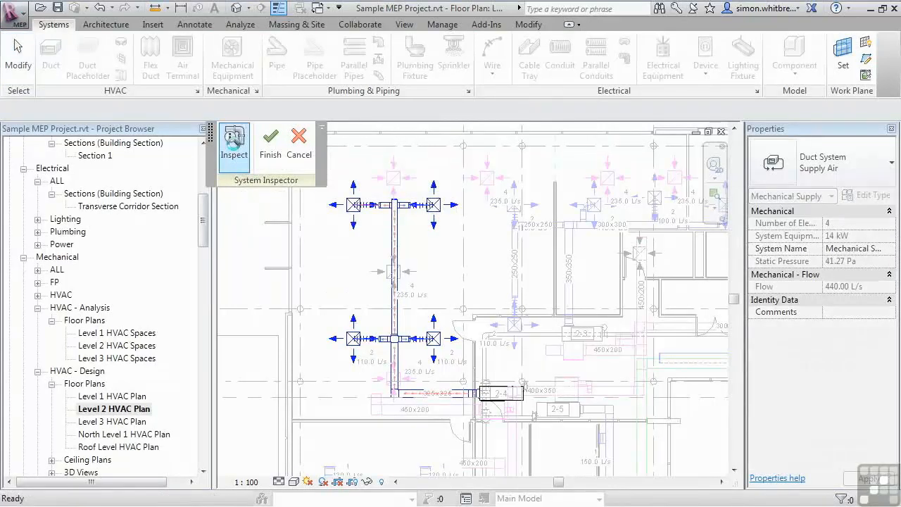
pyautogui.moveTo(399, 237)
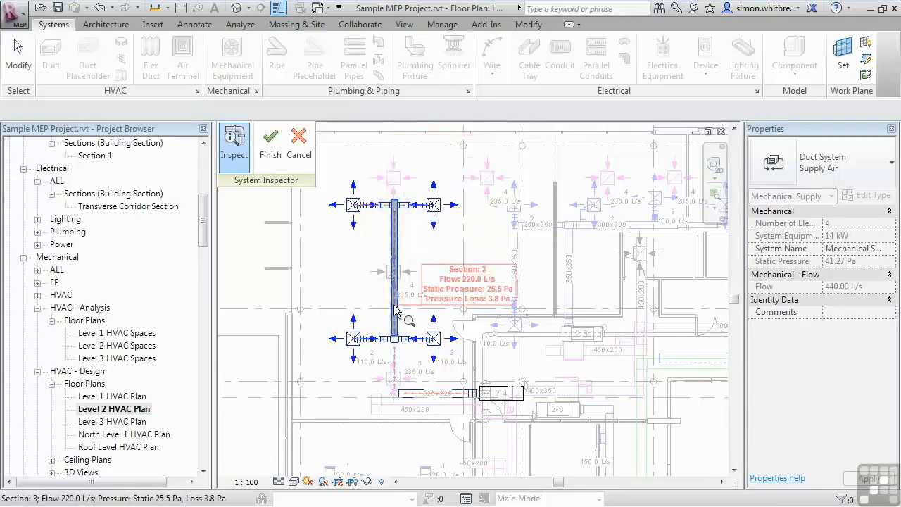
pyautogui.moveTo(395, 362)
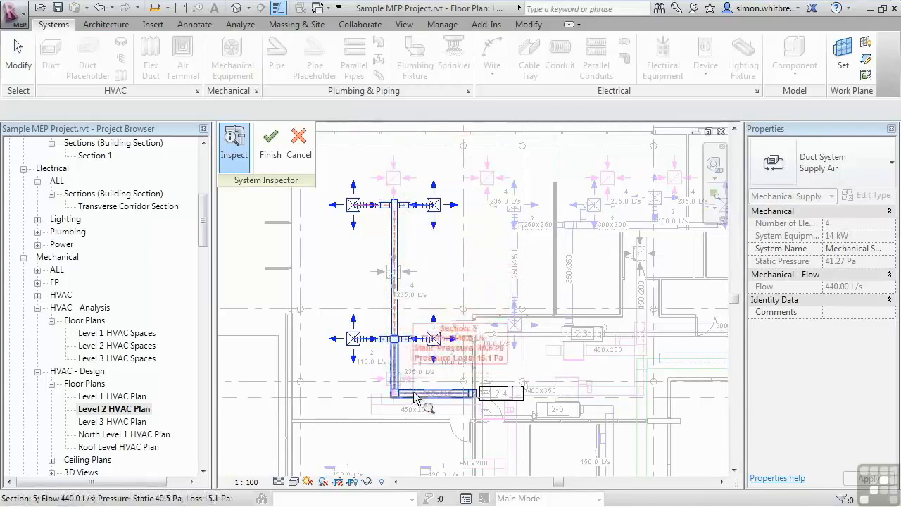
pyautogui.click(268, 156)
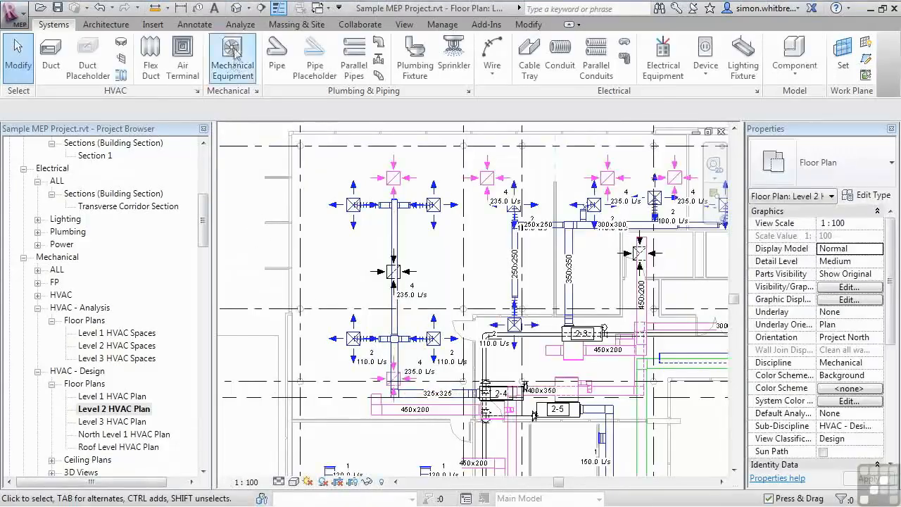
# - Start a Duct Pressure Loss Report and limit the selected systems to Mechanical Exhaust Air 1 only
pyautogui.click(240, 25)
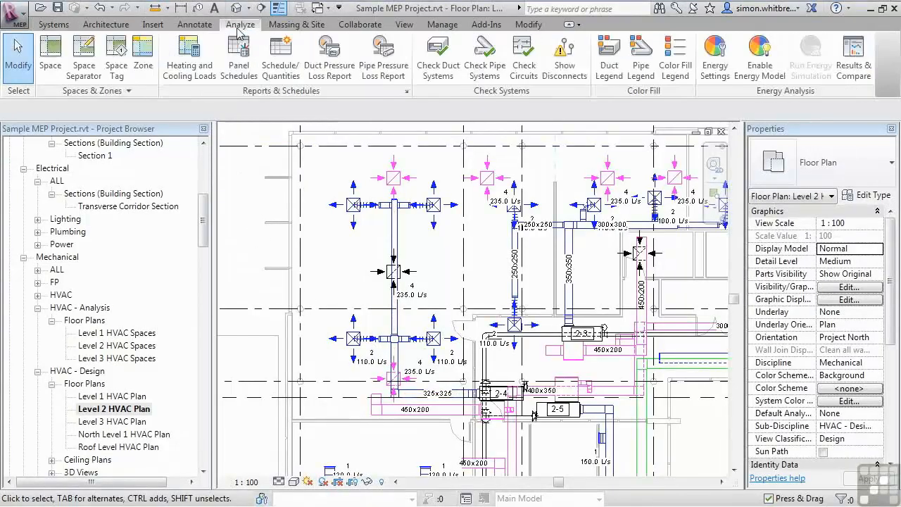
pyautogui.click(332, 82)
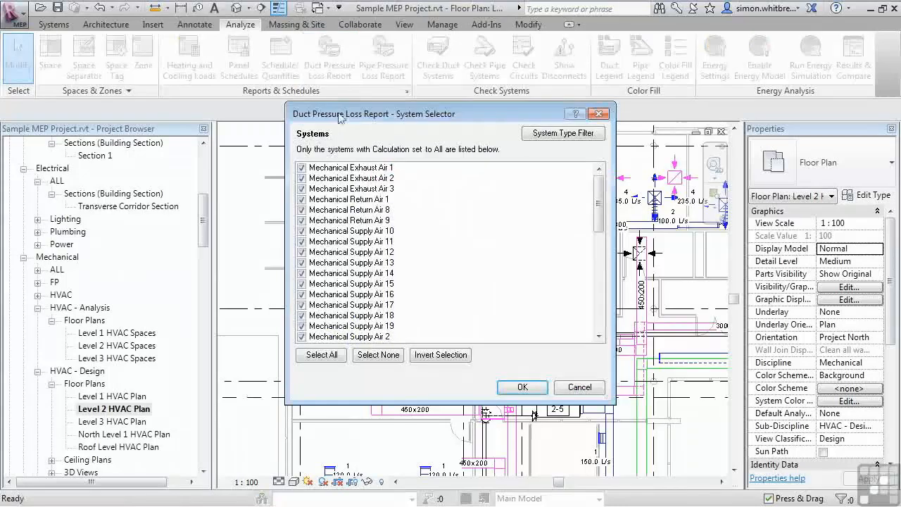
pyautogui.moveTo(599, 198); pyautogui.dragTo(572, 189)
pyautogui.moveTo(598, 211)
pyautogui.mouseDown()
pyautogui.moveTo(598, 317)
pyautogui.moveTo(586, 203)
pyautogui.mouseUp()
pyautogui.click(368, 355)
pyautogui.click(302, 167)
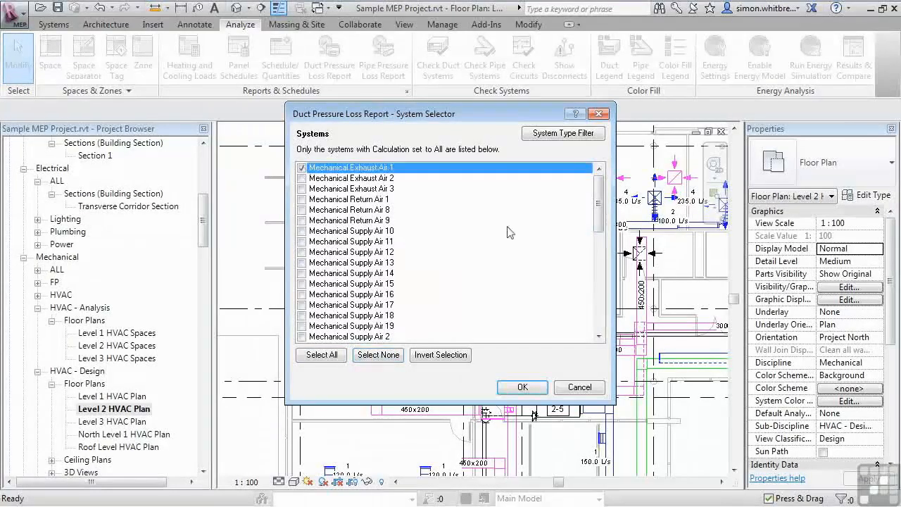
pyautogui.click(510, 389)
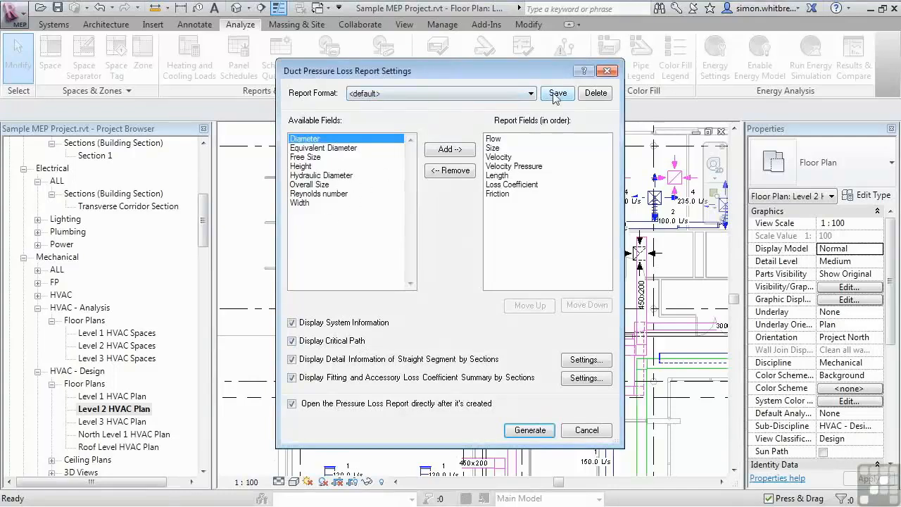
# - Generate the report with default settings and save it as report.html in the Documents 100105 Reports folder
pyautogui.click(529, 430)
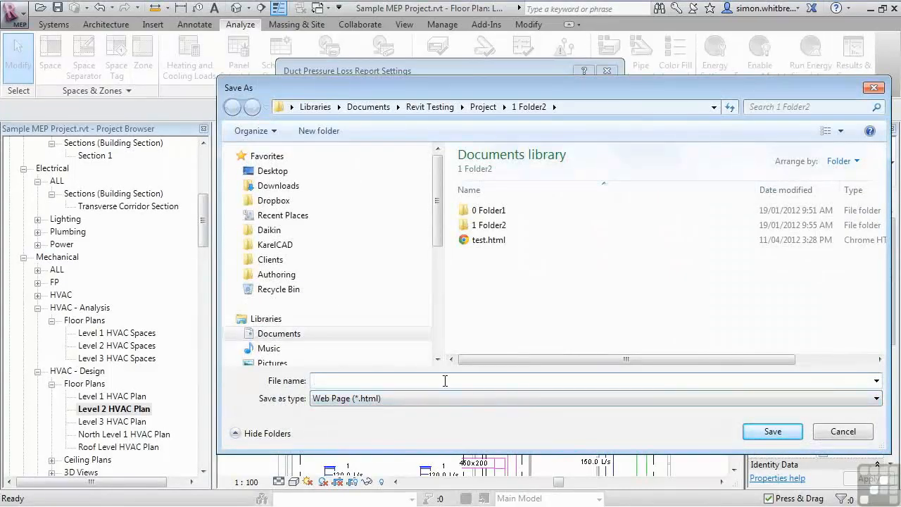
pyautogui.click(275, 333)
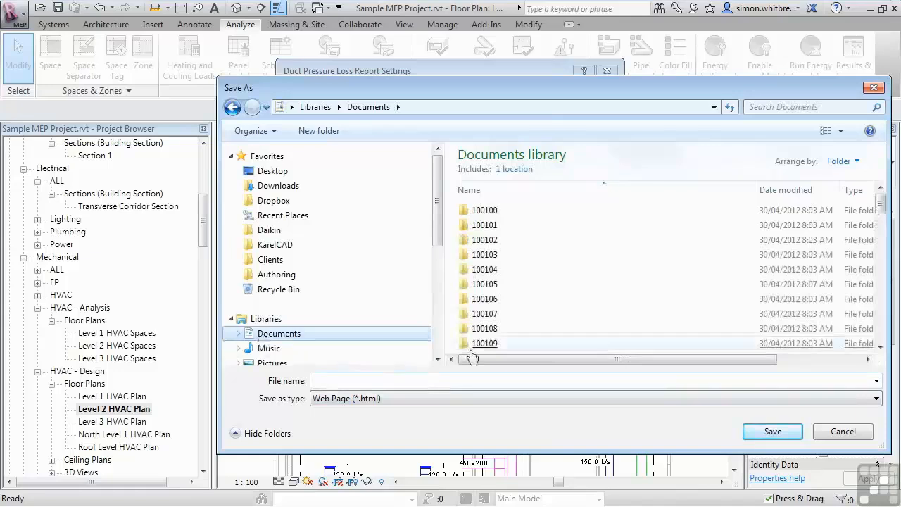
pyautogui.doubleClick(484, 283)
pyautogui.doubleClick(484, 254)
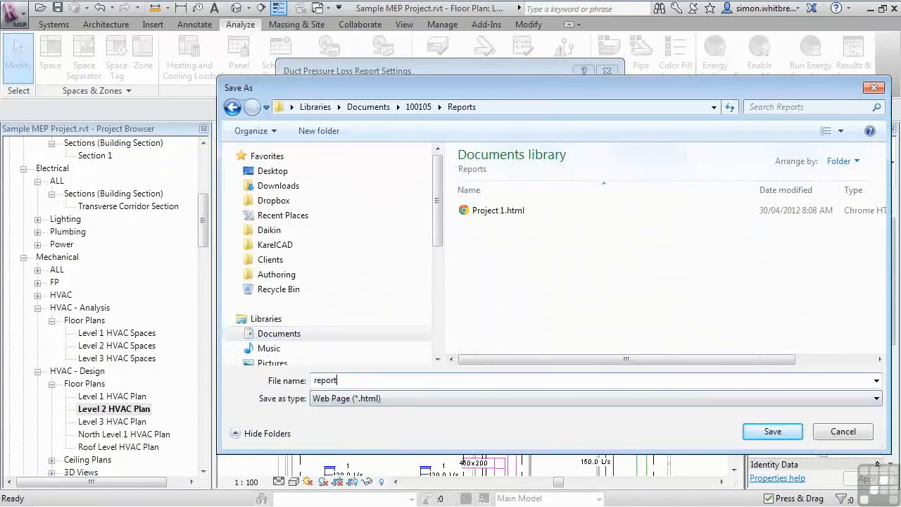
pyautogui.click(766, 436)
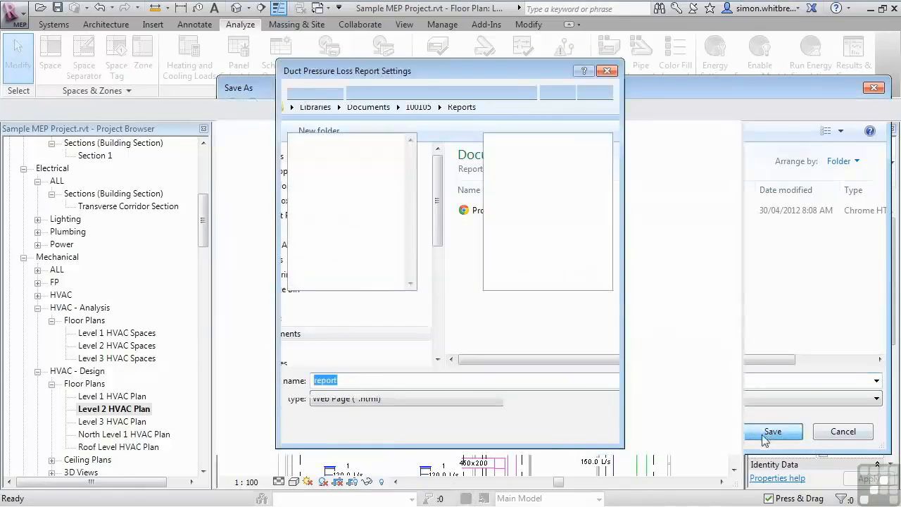
# - Scroll through the generated pressure loss report's sections in the browser, then close the browser window
pyautogui.scroll(-10, 456, 363)
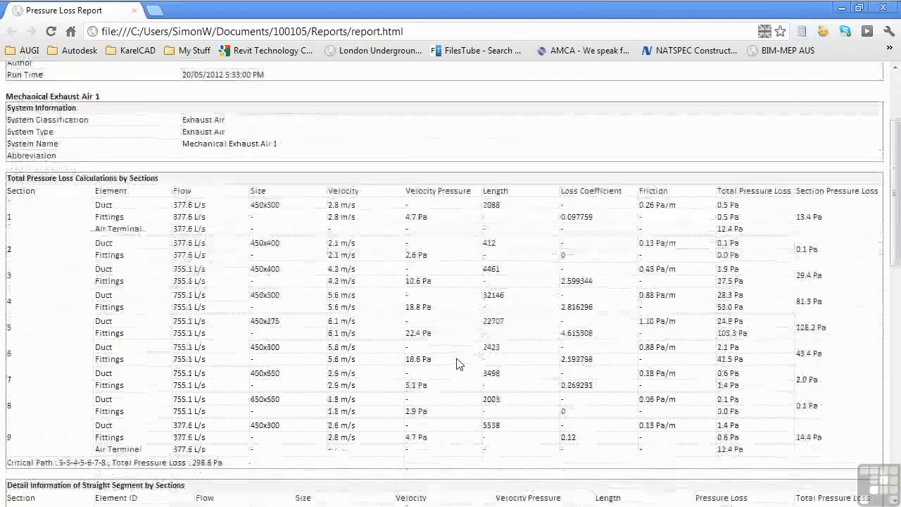
pyautogui.scroll(10, 457, 369)
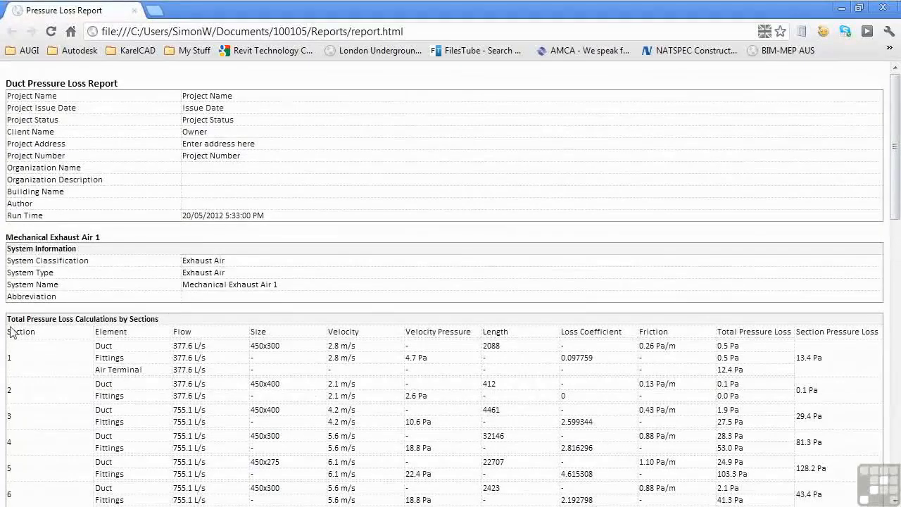
pyautogui.scroll(-5, 146, 331)
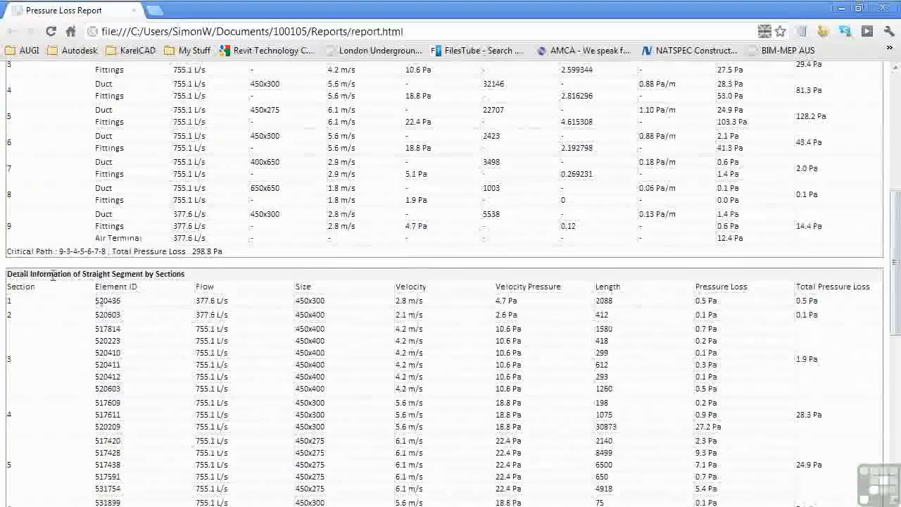
pyautogui.scroll(-8, 116, 276)
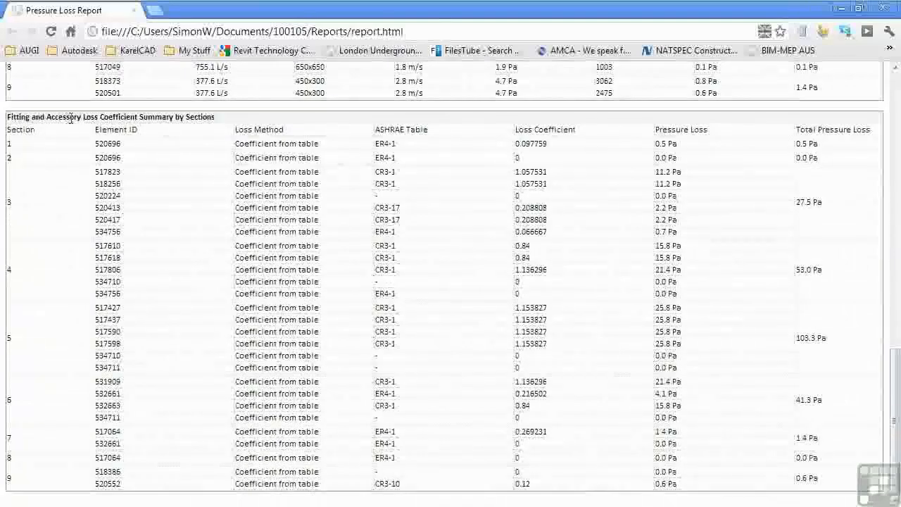
pyautogui.scroll(10, 468, 366)
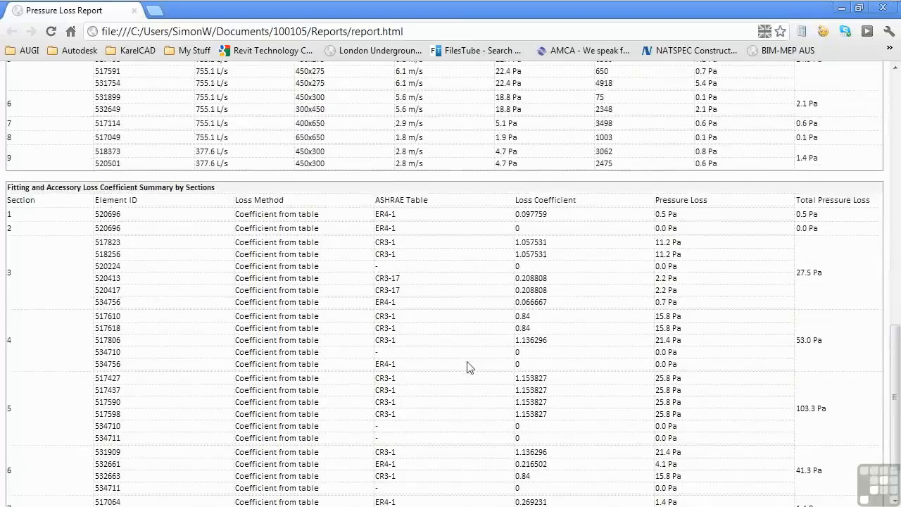
pyautogui.scroll(4, 469, 366)
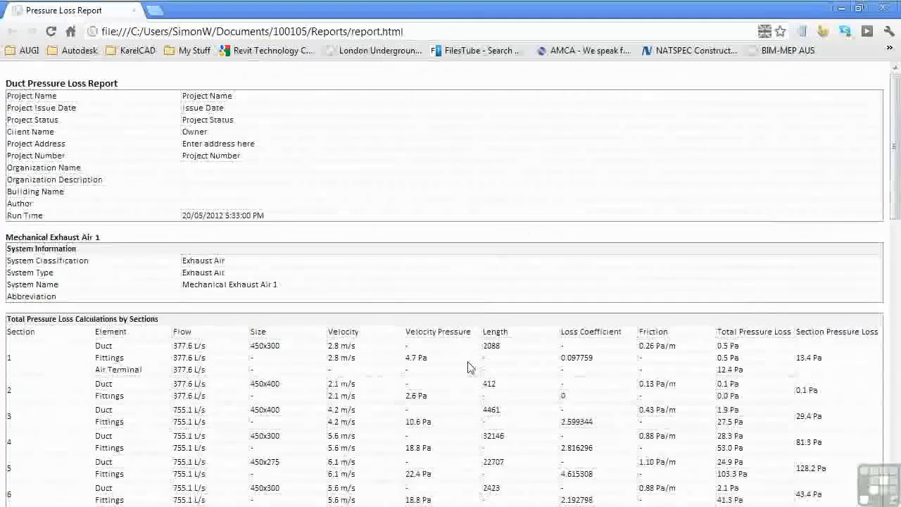
pyautogui.click(882, 10)
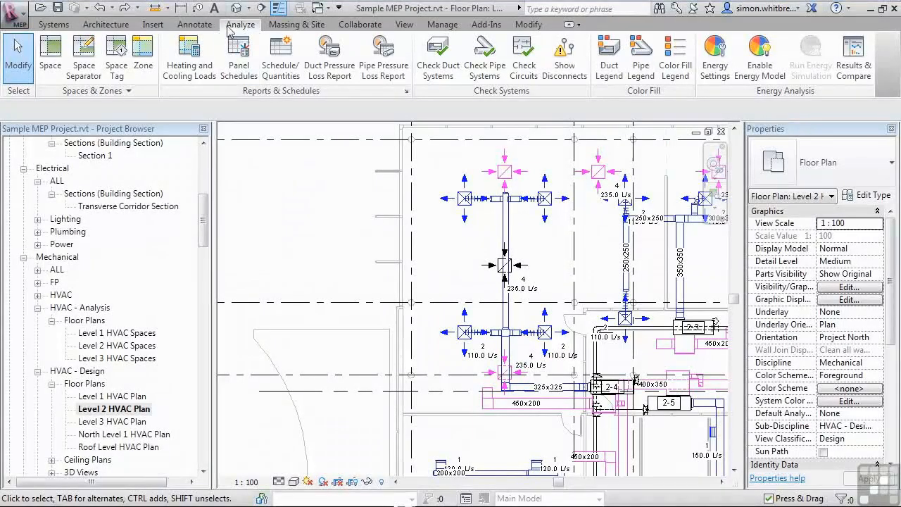
# - Place a duct legend beside the plan, assigning the Duct Color Fill scheme to the view
pyautogui.click(607, 78)
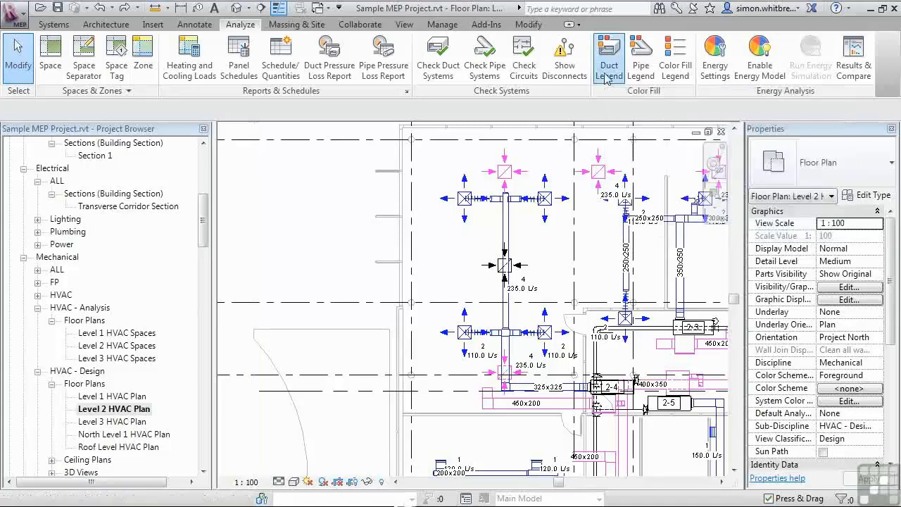
pyautogui.click(233, 174)
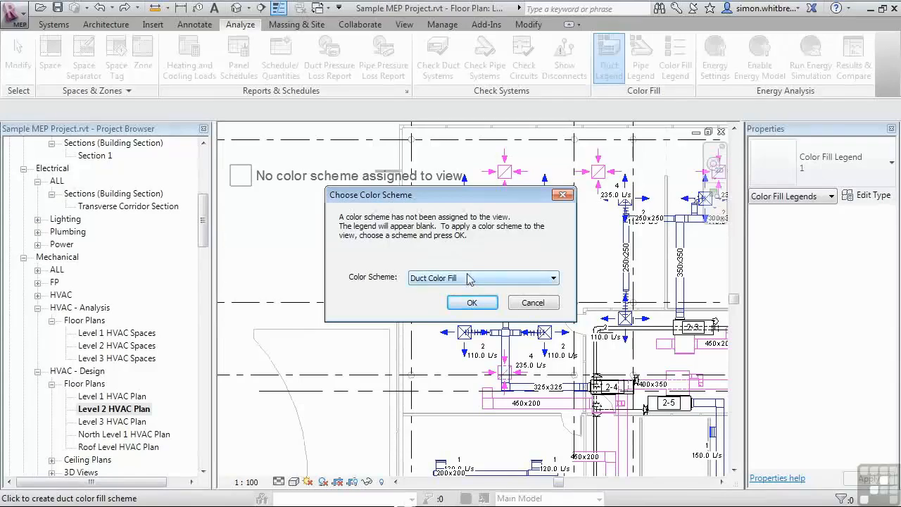
pyautogui.click(471, 303)
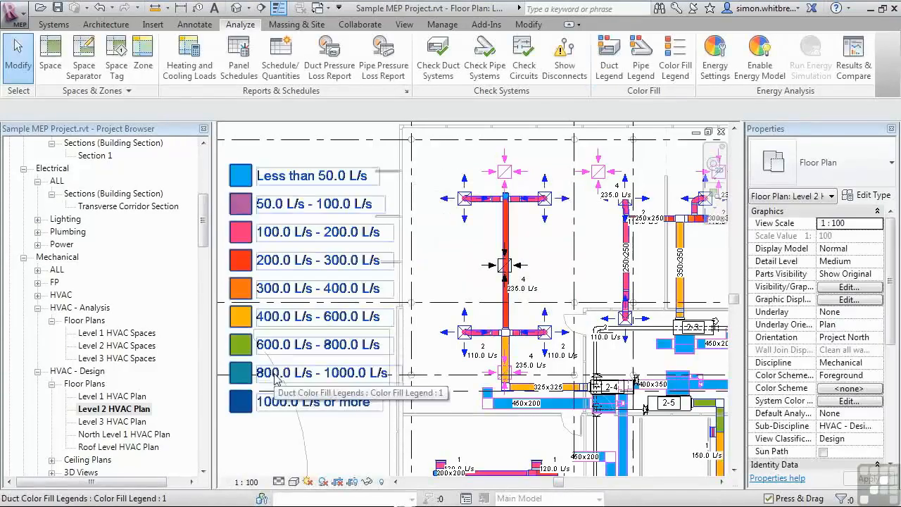
pyautogui.scroll(-3, 281, 366)
pyautogui.moveTo(287, 356); pyautogui.dragTo(294, 349, button='middle')
pyautogui.scroll(2, 478, 236)
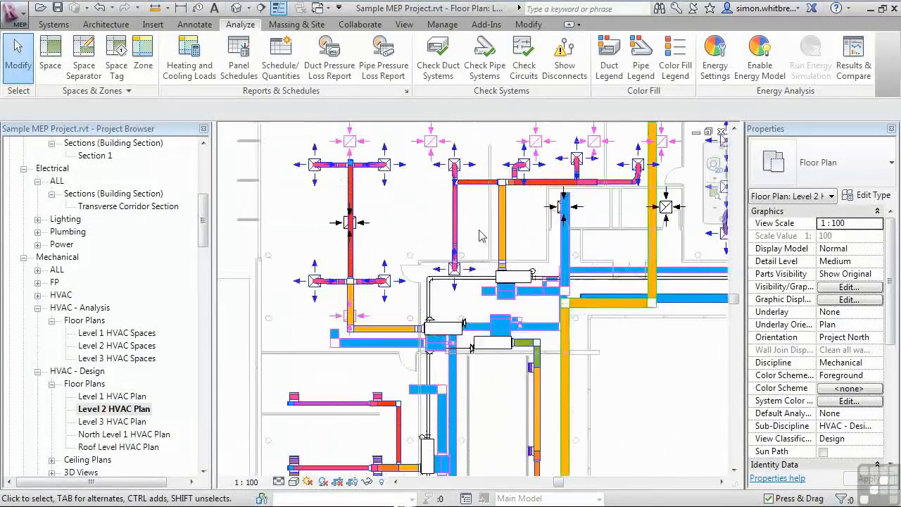
pyautogui.scroll(-2, 479, 236)
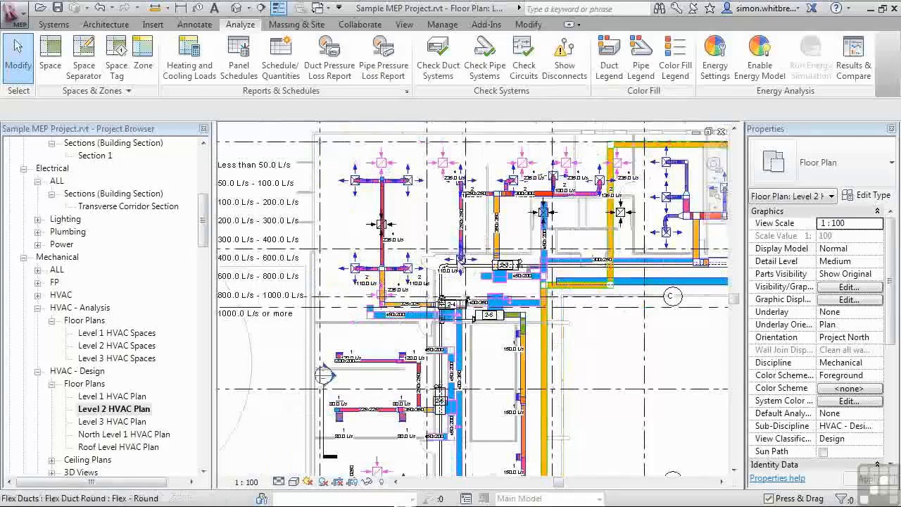
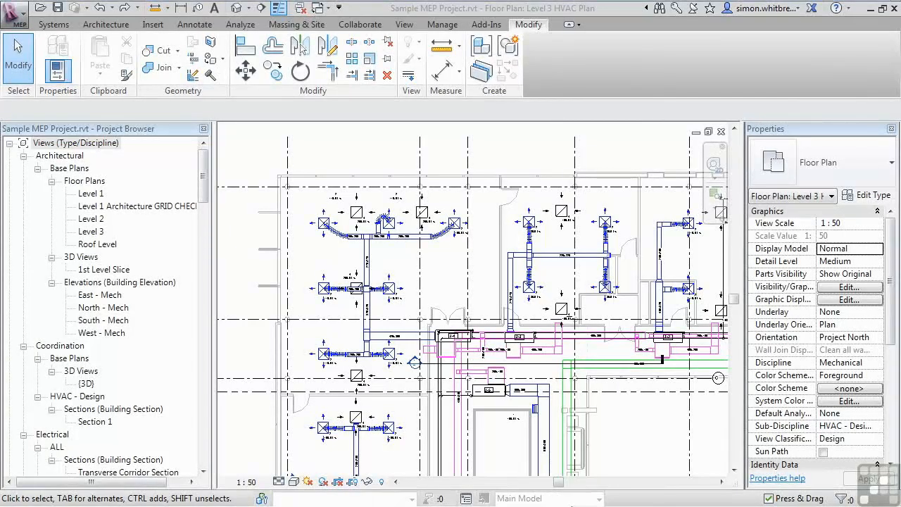
# - Select a rectangular duct transition and inspect its Loss Method and ASHRAE Table options
pyautogui.scroll(3, 507, 335)
pyautogui.click(514, 331)
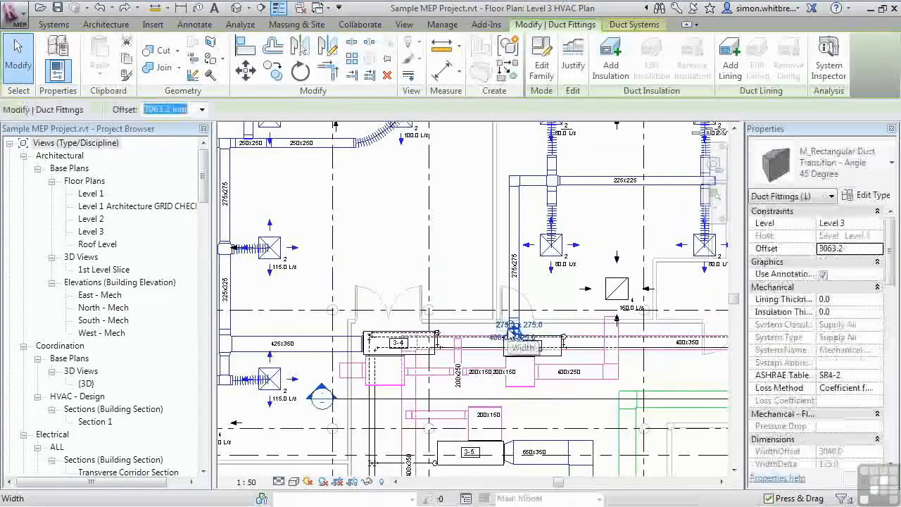
pyautogui.click(878, 388)
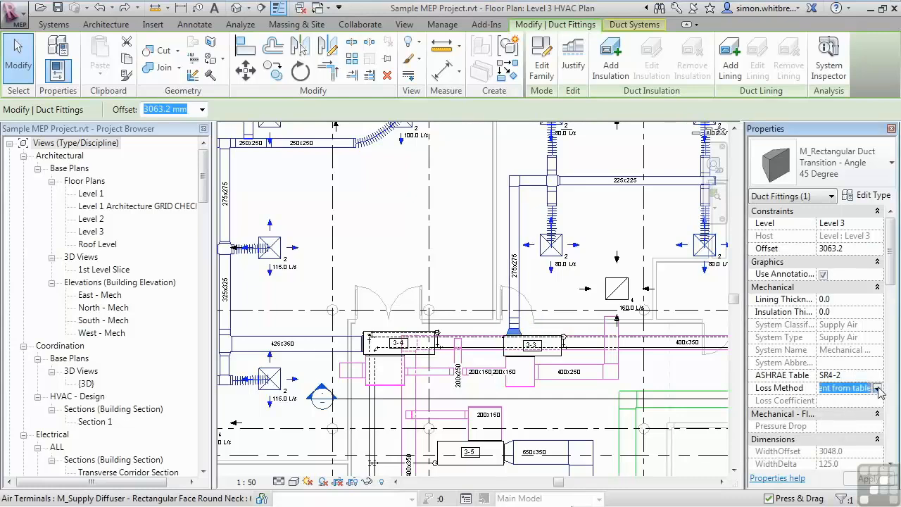
pyautogui.click(876, 388)
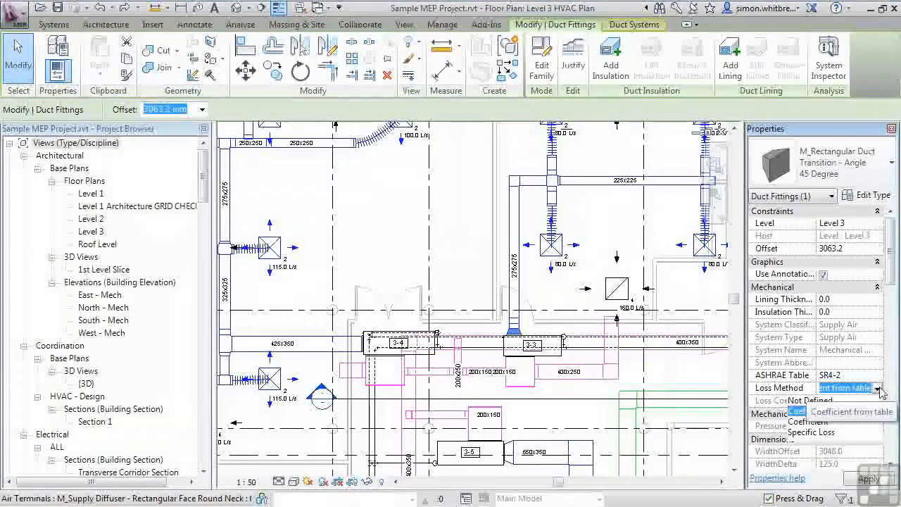
pyautogui.click(879, 390)
pyautogui.click(857, 377)
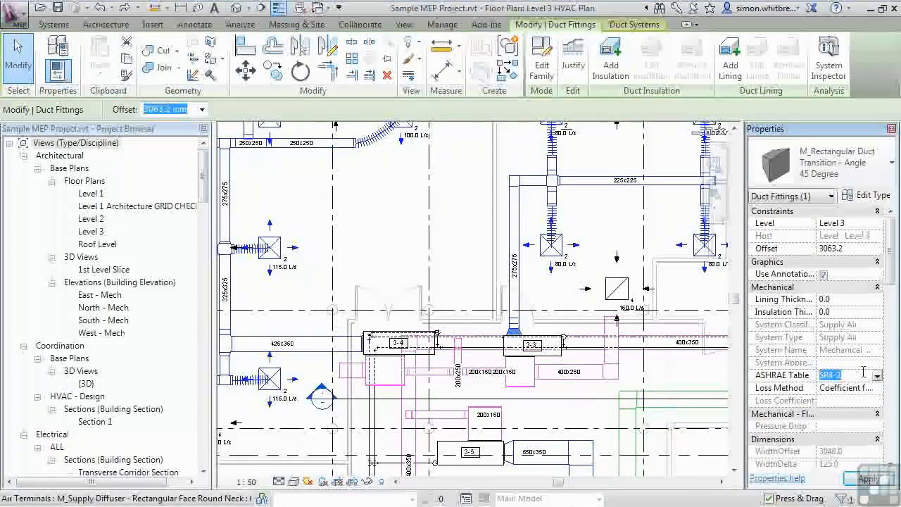
pyautogui.click(863, 371)
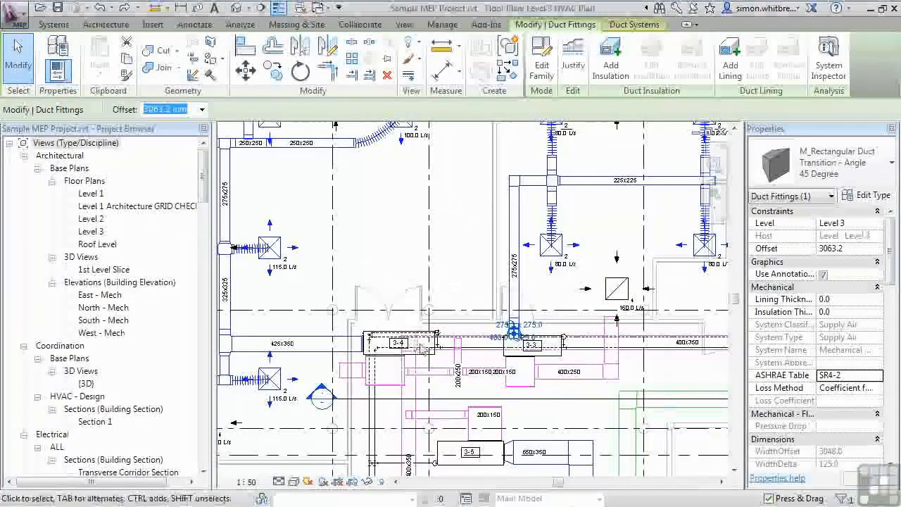
pyautogui.scroll(-2, 463, 354)
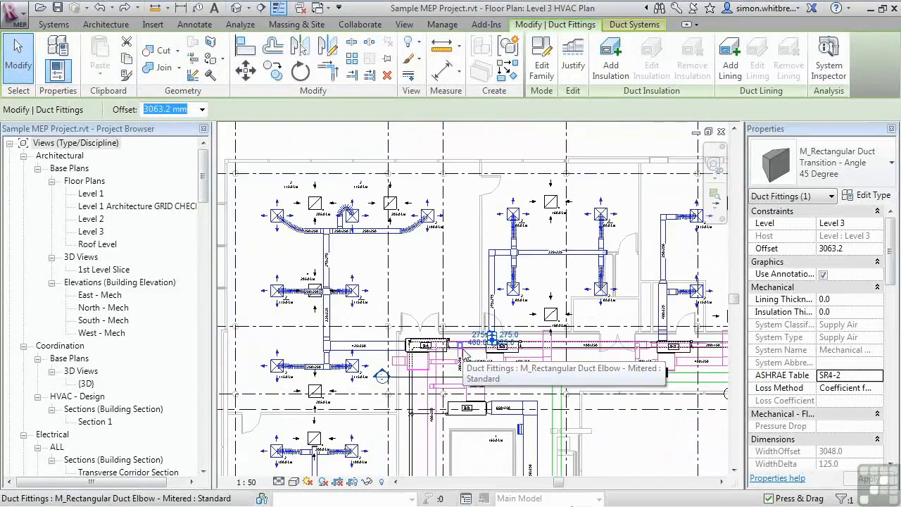
# - Open the view's Visibility/Graphics overrides, filter the category list to Mechanical only, and close the dialog
pyautogui.press('v')
pyautogui.press('g')
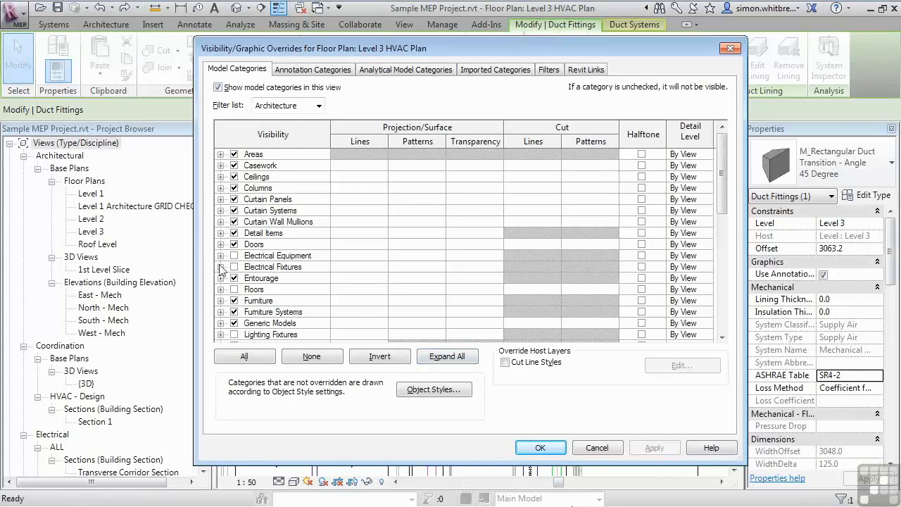
pyautogui.click(271, 105)
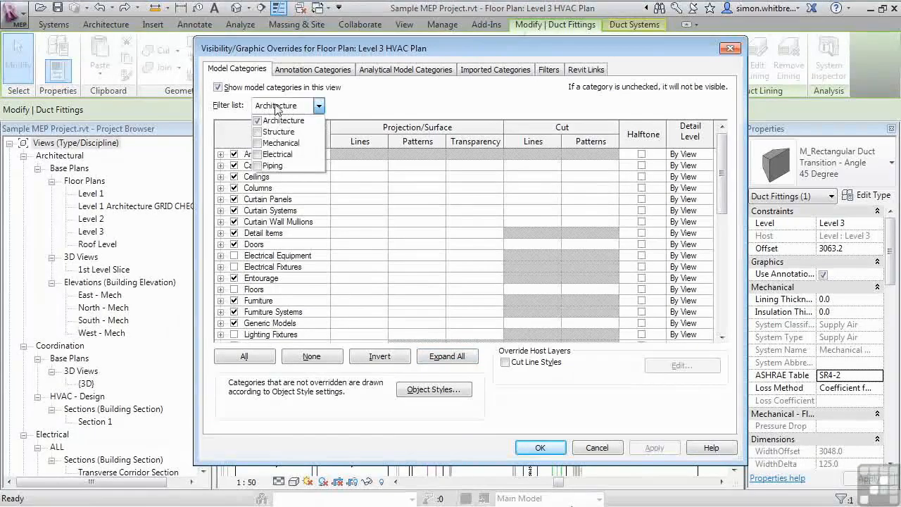
pyautogui.click(257, 121)
pyautogui.click(257, 143)
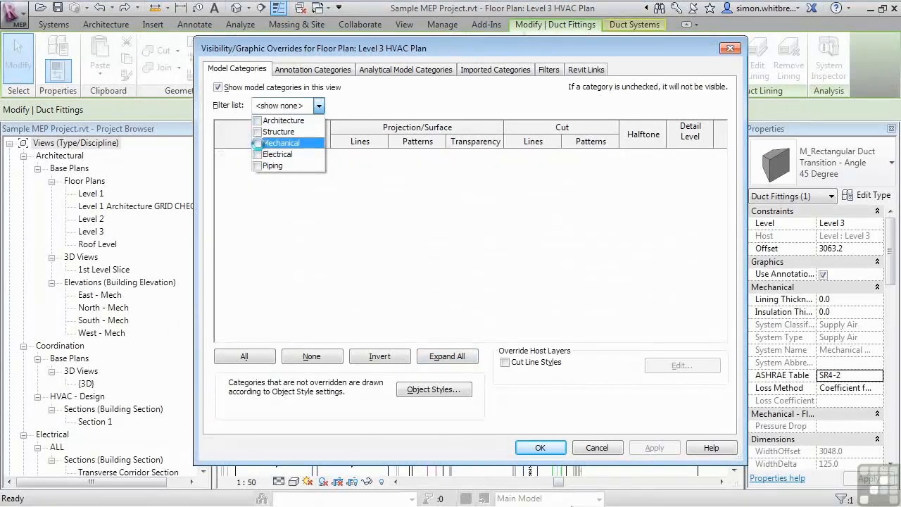
pyautogui.click(221, 244)
pyautogui.click(221, 244)
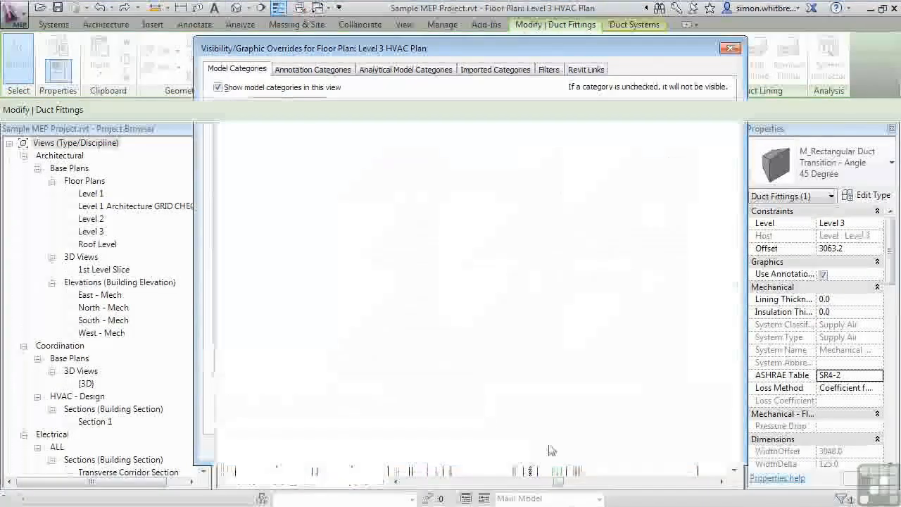
pyautogui.click(548, 448)
pyautogui.scroll(2, 413, 274)
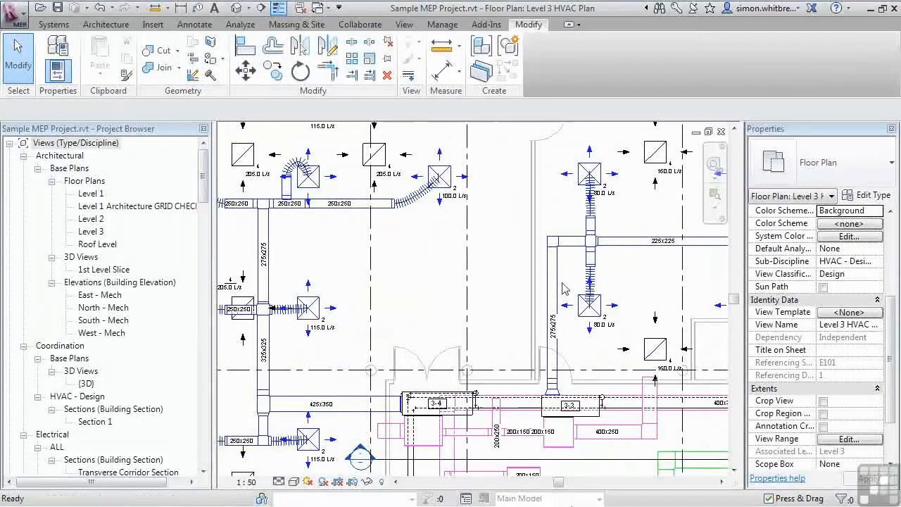
pyautogui.scroll(-2, 491, 347)
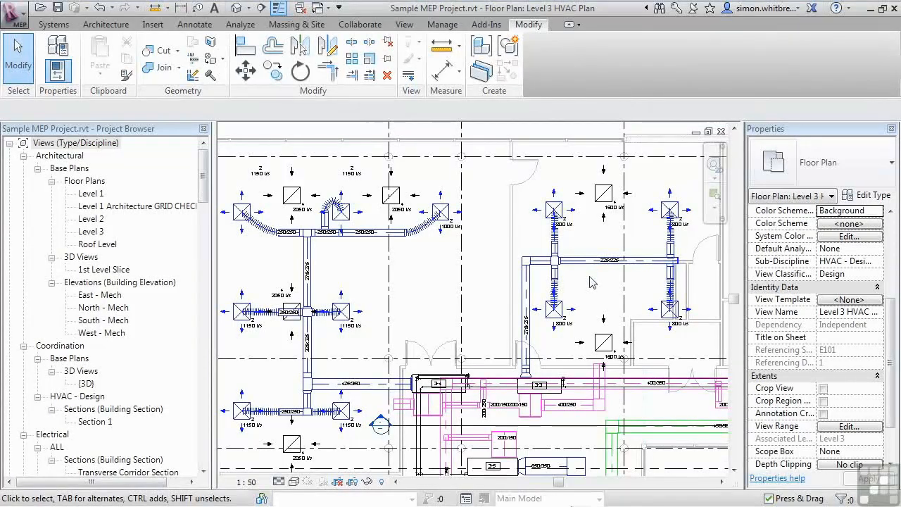
pyautogui.press('h')
pyautogui.press('l')
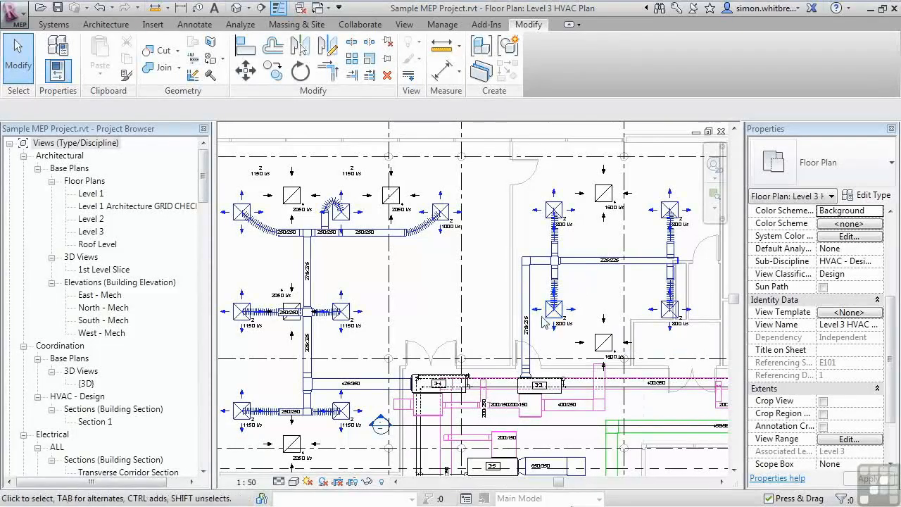
# - Draw a 400 x 300 rectangular duct of type Flanged Radius Bend / Shoe Branch running north from the corridor area
pyautogui.click(50, 25)
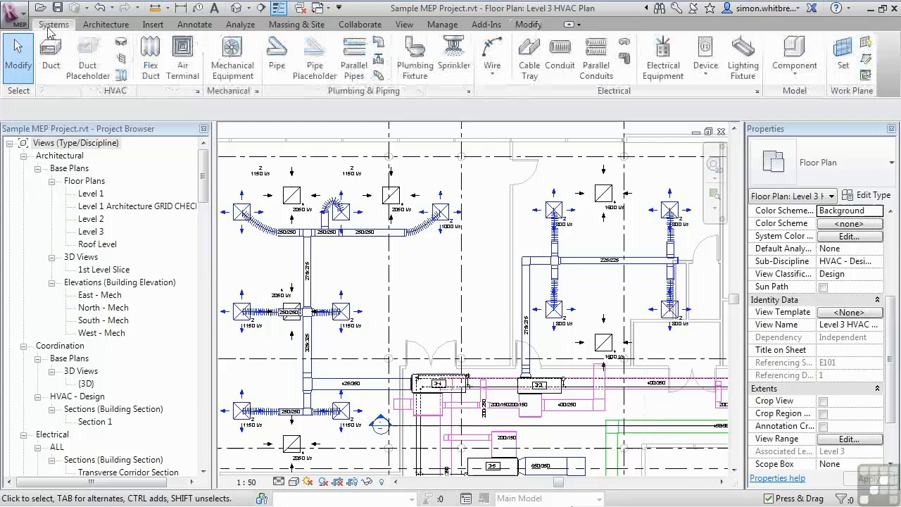
pyautogui.click(51, 68)
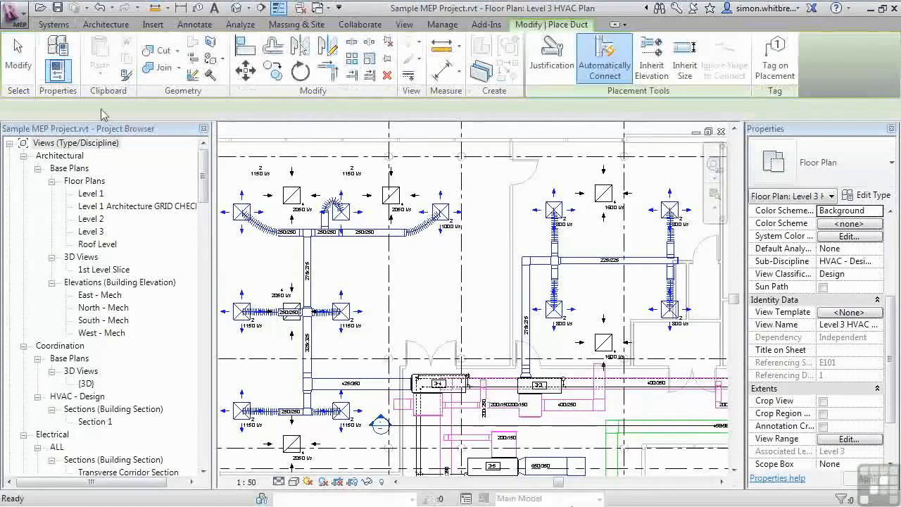
pyautogui.click(815, 176)
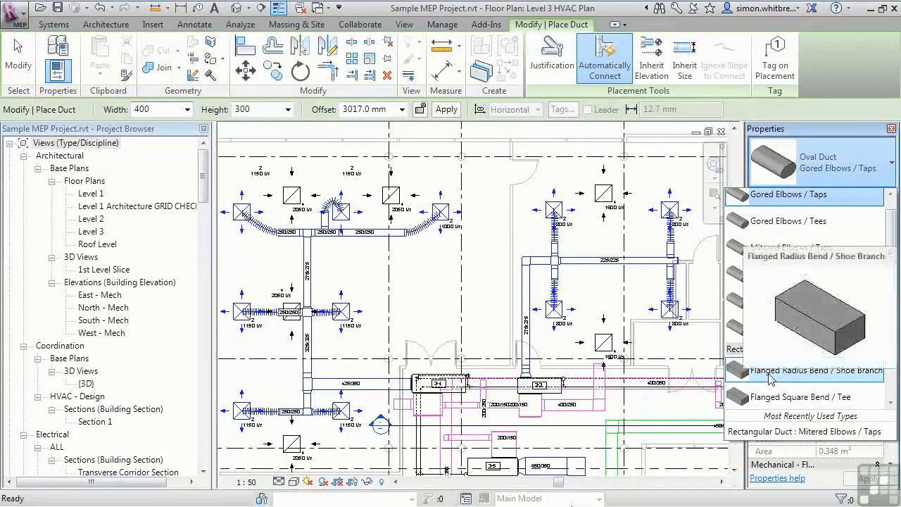
pyautogui.click(771, 371)
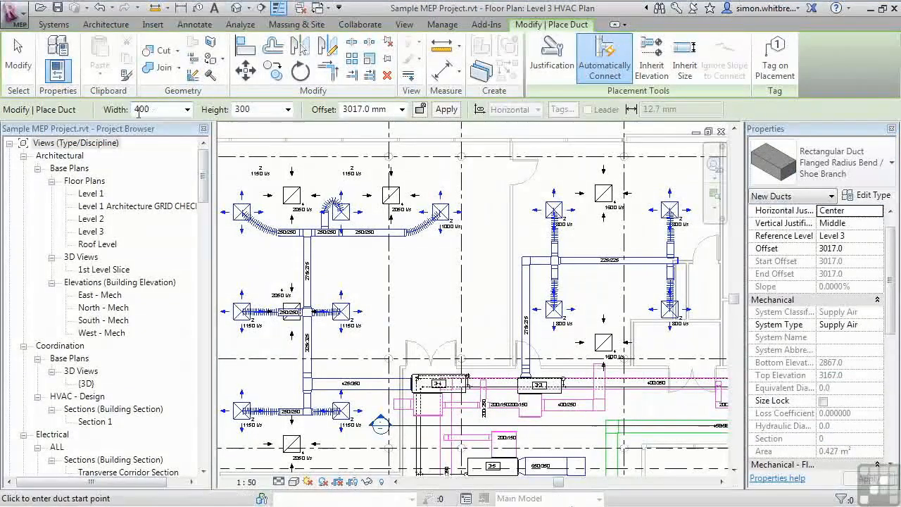
pyautogui.click(442, 340)
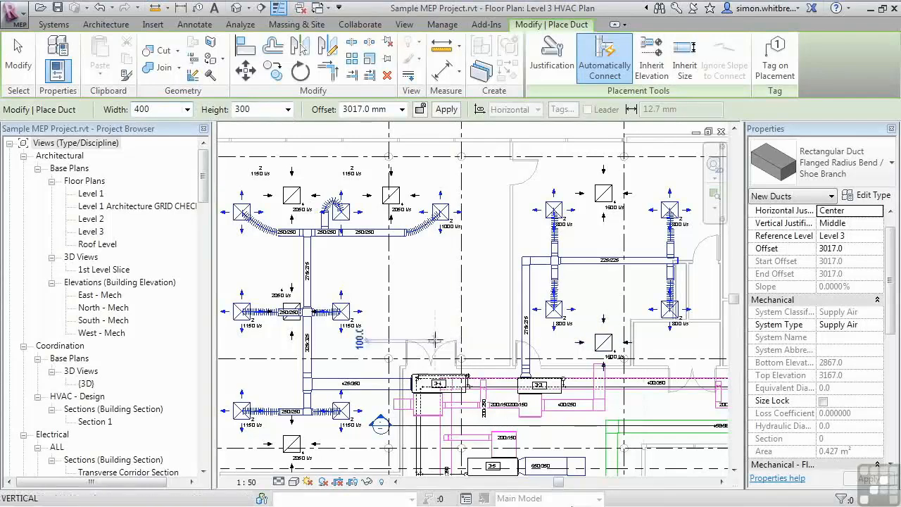
pyautogui.click(480, 303)
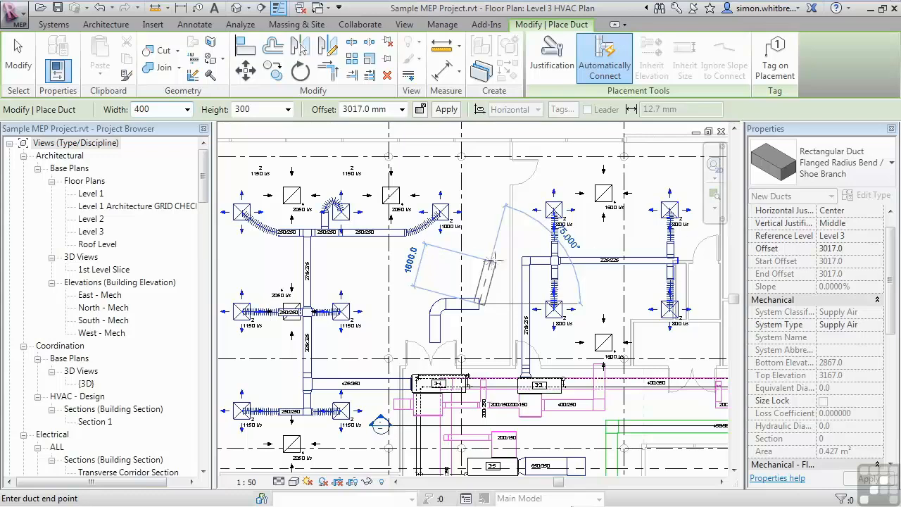
# - Switch to Round Duct Pressed Radius Bend / Shoe Branch and continue the run eastward with a 400 diameter segment, then exit
pyautogui.click(837, 169)
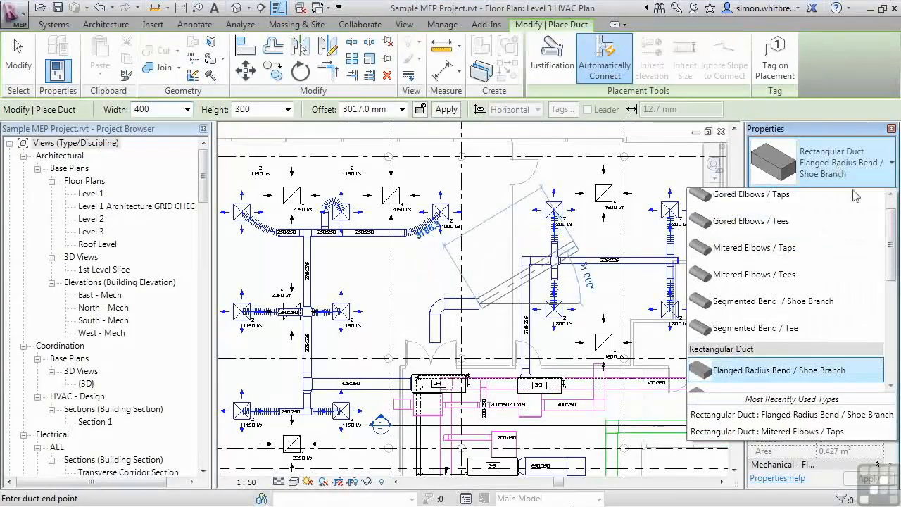
pyautogui.scroll(-4, 793, 352)
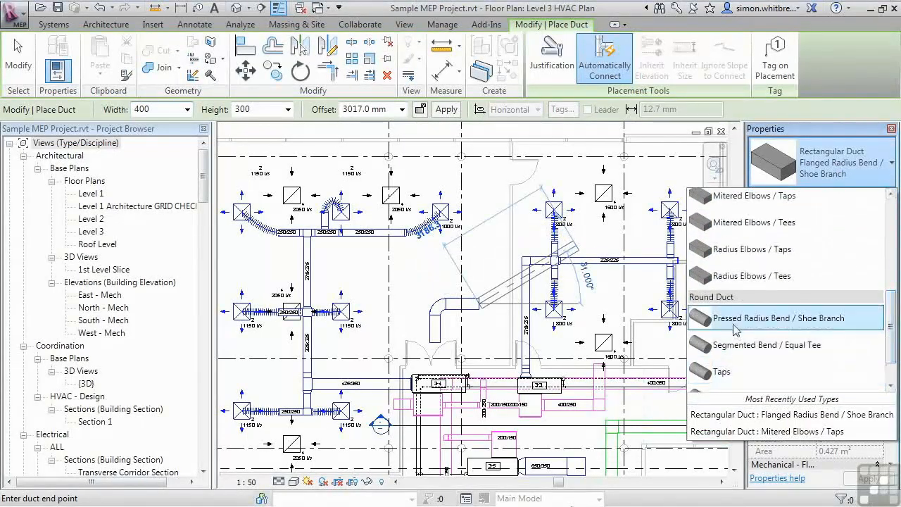
pyautogui.click(774, 318)
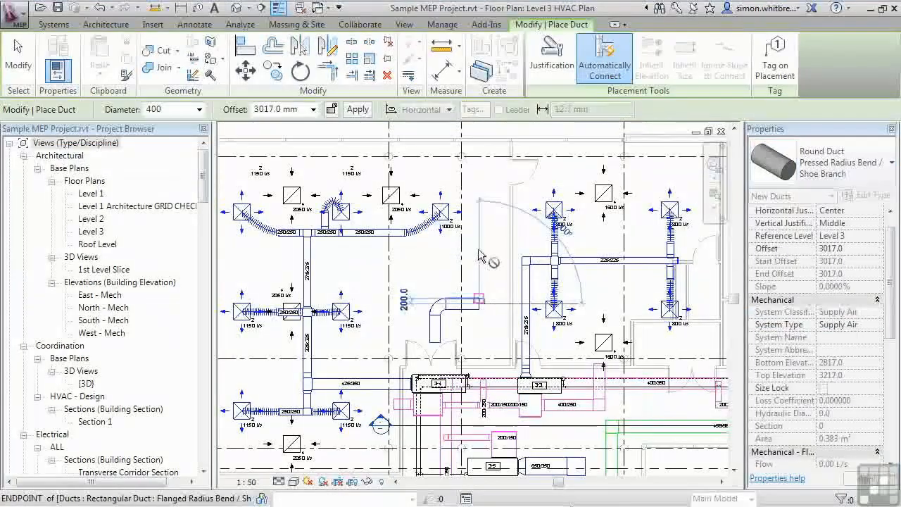
pyautogui.click(480, 224)
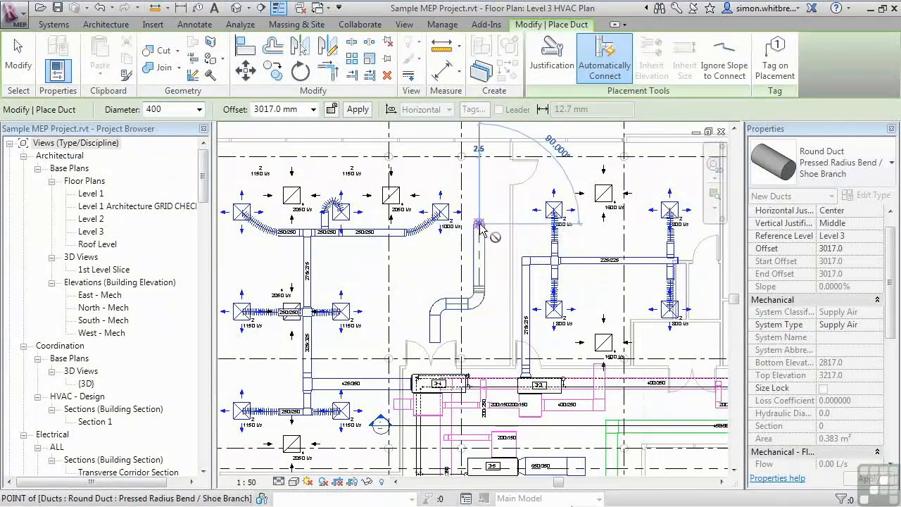
pyautogui.click(525, 223)
pyautogui.press('Escape')
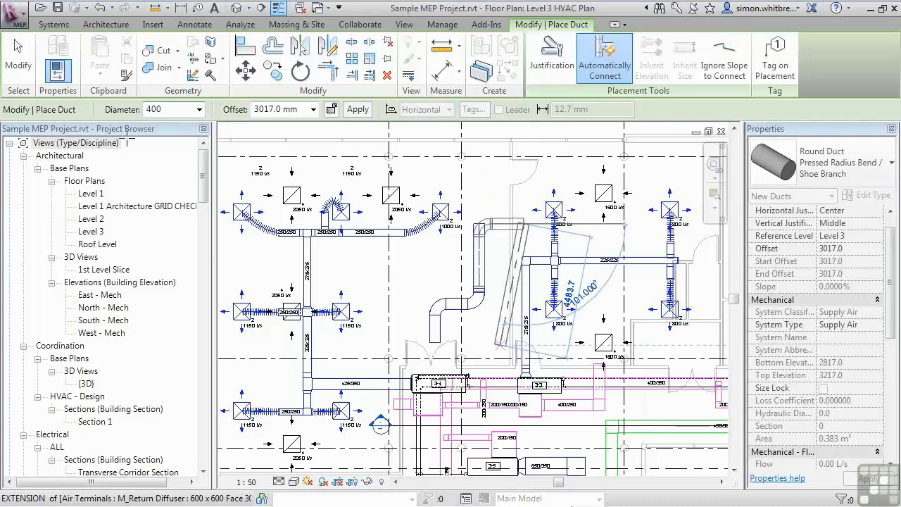
pyautogui.press('Escape')
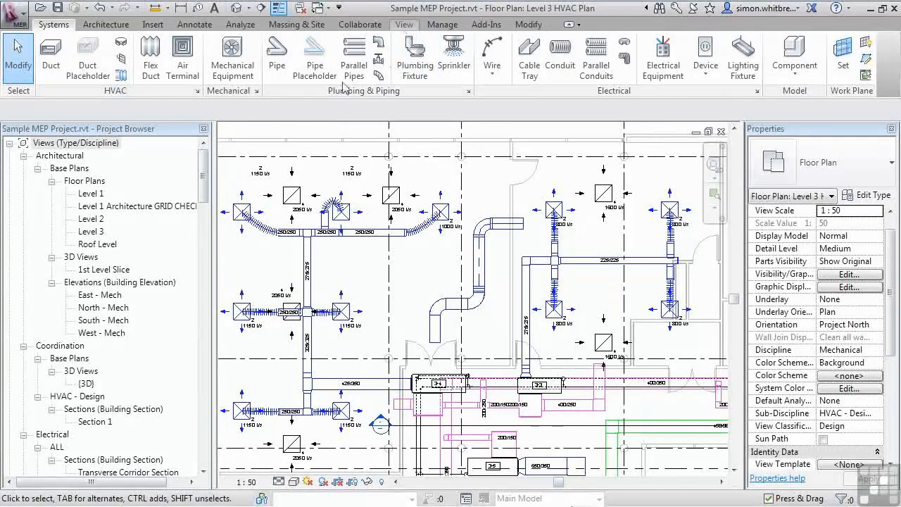
# - Hide the Center line subcategory of Ducts in the view's visibility settings
pyautogui.click(404, 24)
pyautogui.click(105, 42)
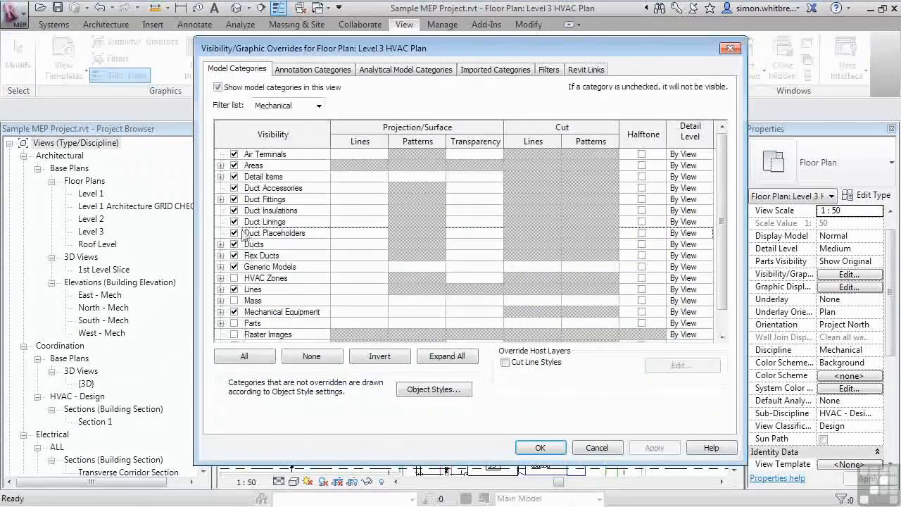
pyautogui.click(220, 244)
pyautogui.click(247, 255)
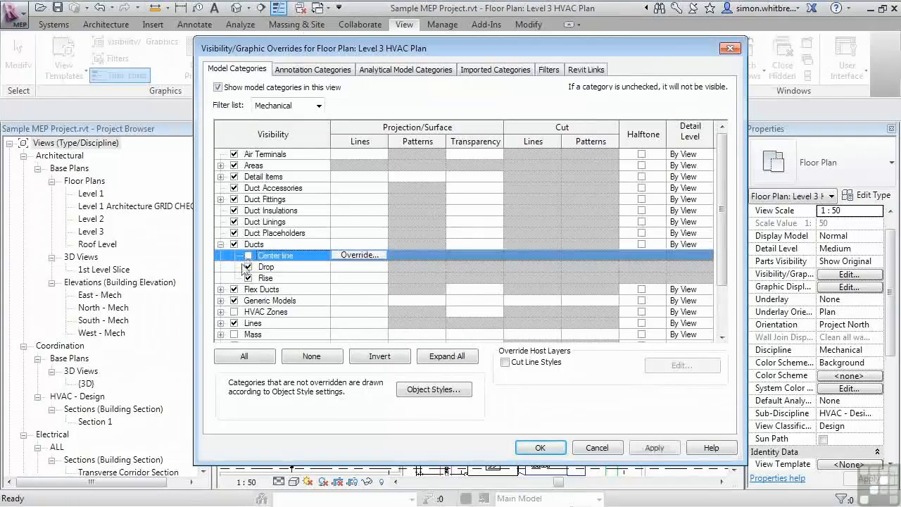
pyautogui.click(539, 448)
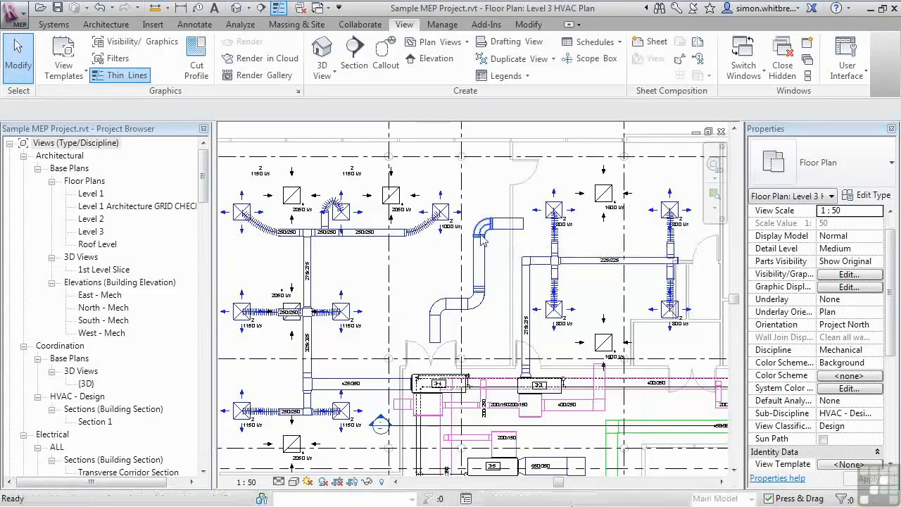
# - Hide the Center line subcategory of Duct Fittings in the view's visibility settings
pyautogui.press('v')
pyautogui.press('g')
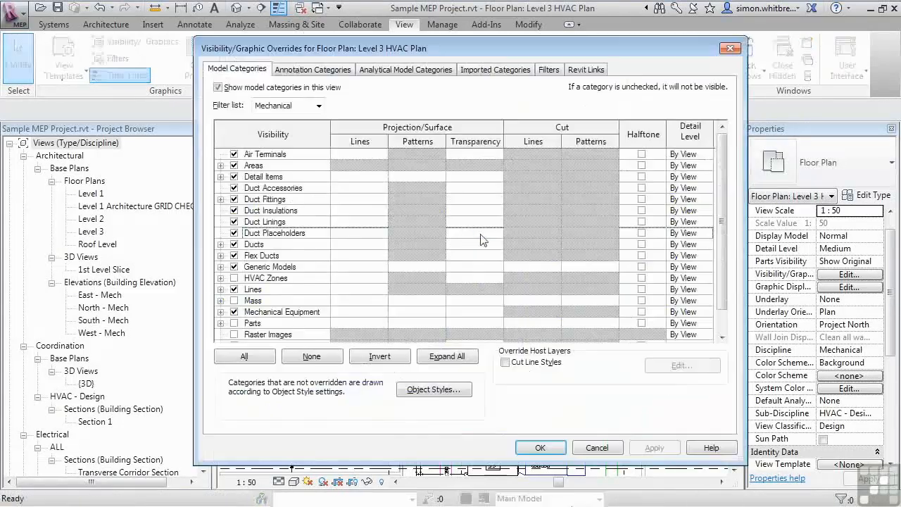
pyautogui.click(220, 199)
pyautogui.click(252, 209)
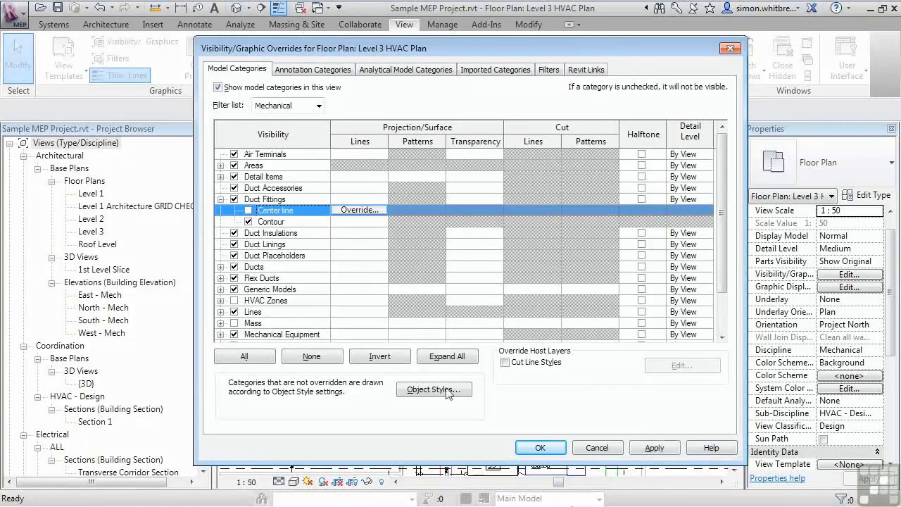
pyautogui.click(540, 447)
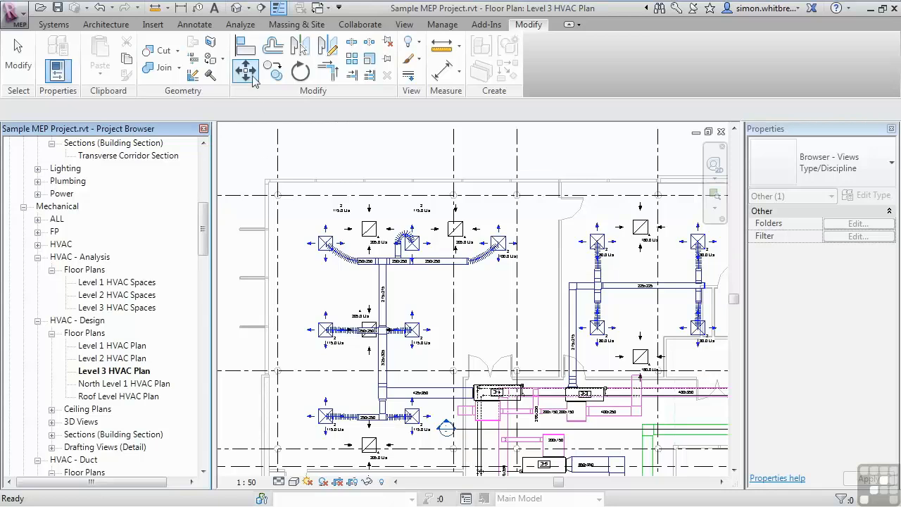
# - Draw a horizontal section line across the plan through the upper duct run
pyautogui.click(261, 9)
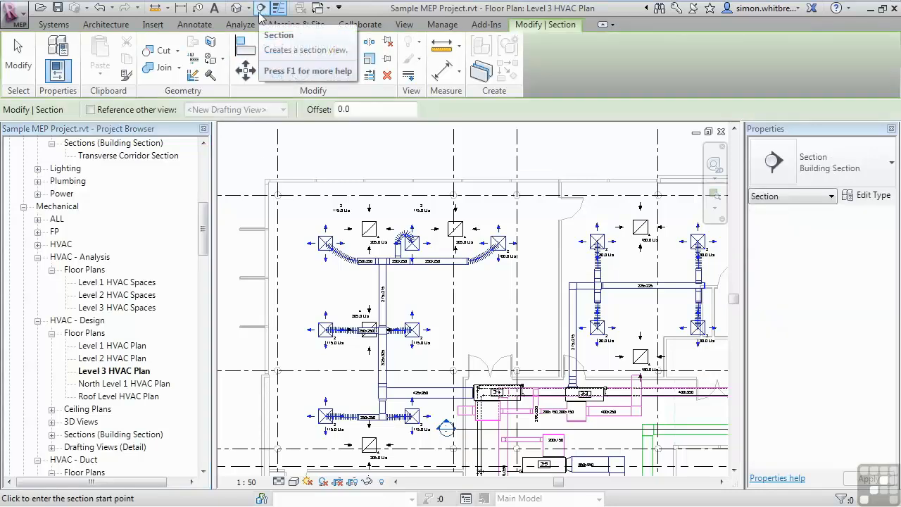
pyautogui.click(240, 288)
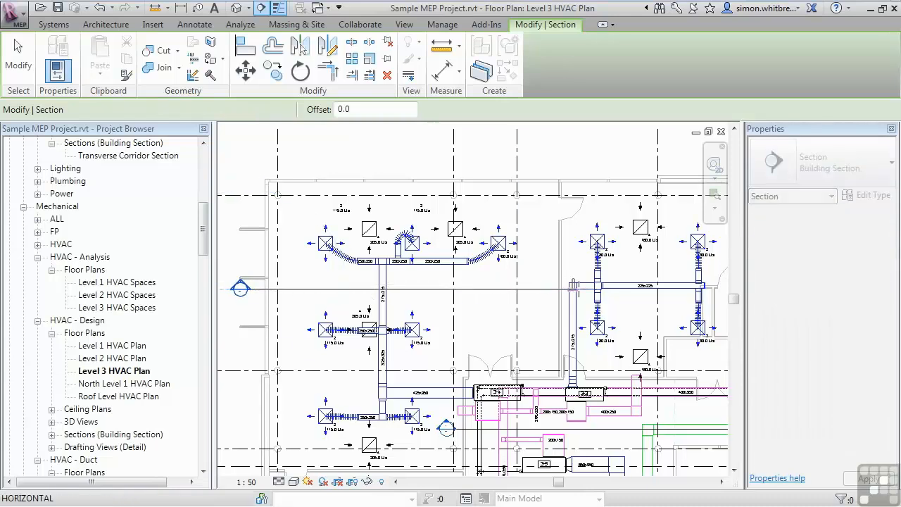
pyautogui.click(586, 288)
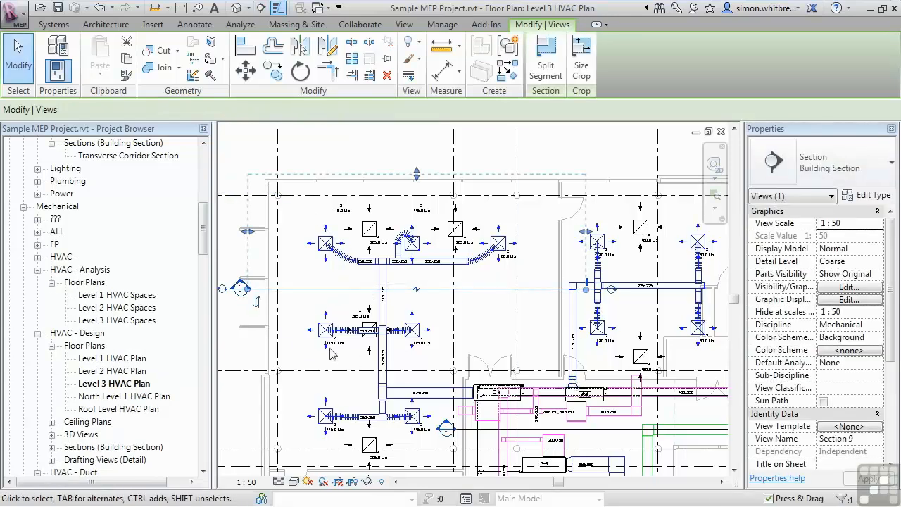
pyautogui.click(234, 354)
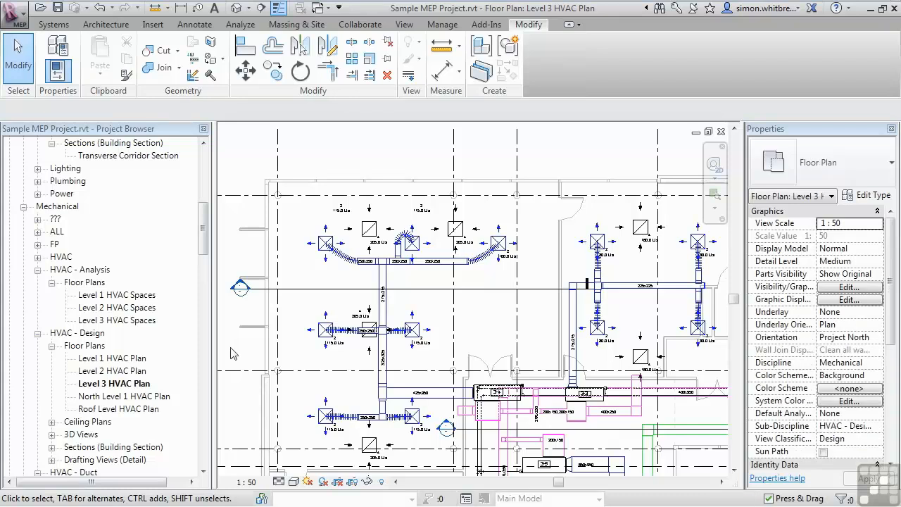
# - Open the new section view and set its detail level to Medium
pyautogui.doubleClick(233, 291)
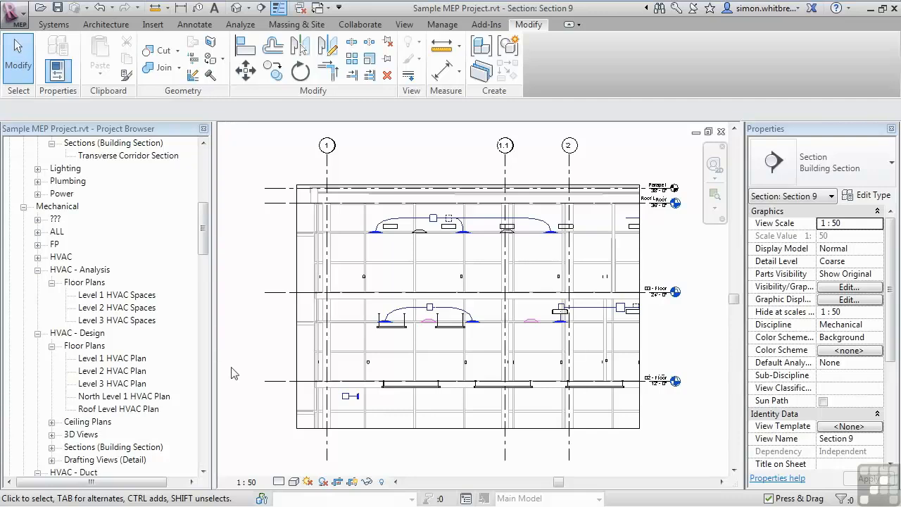
pyautogui.click(278, 483)
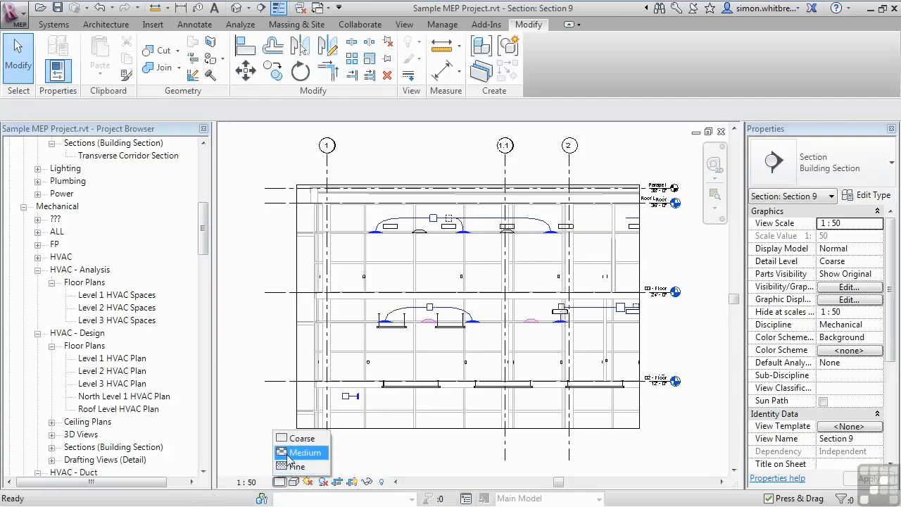
pyautogui.click(296, 452)
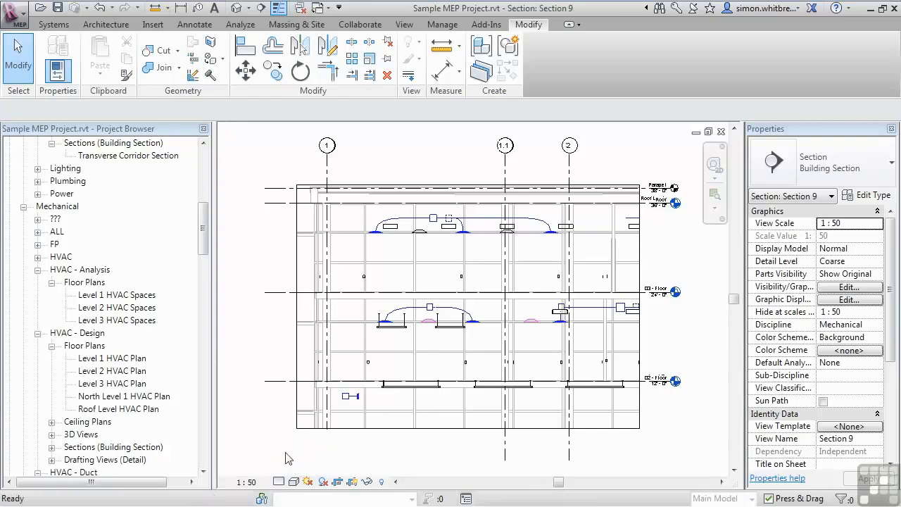
# - Apply the HVAC Section view template to the section view
pyautogui.click(833, 428)
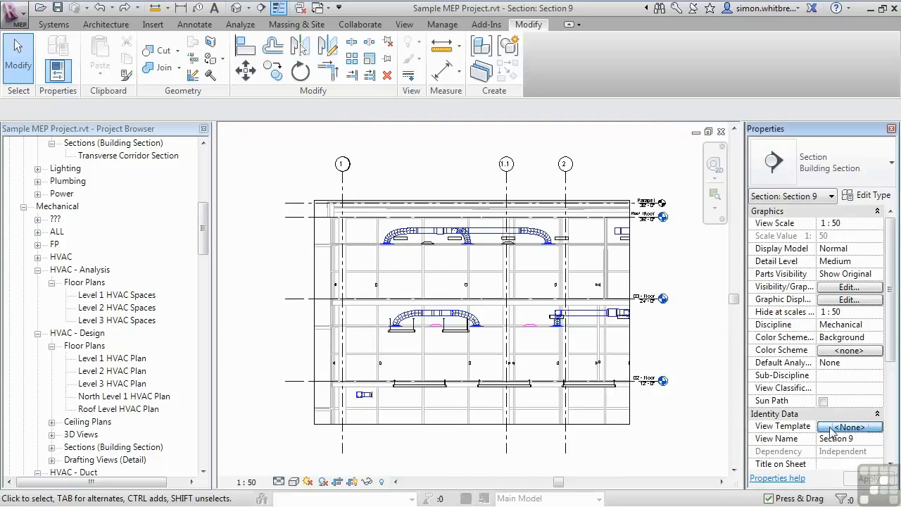
pyautogui.click(260, 264)
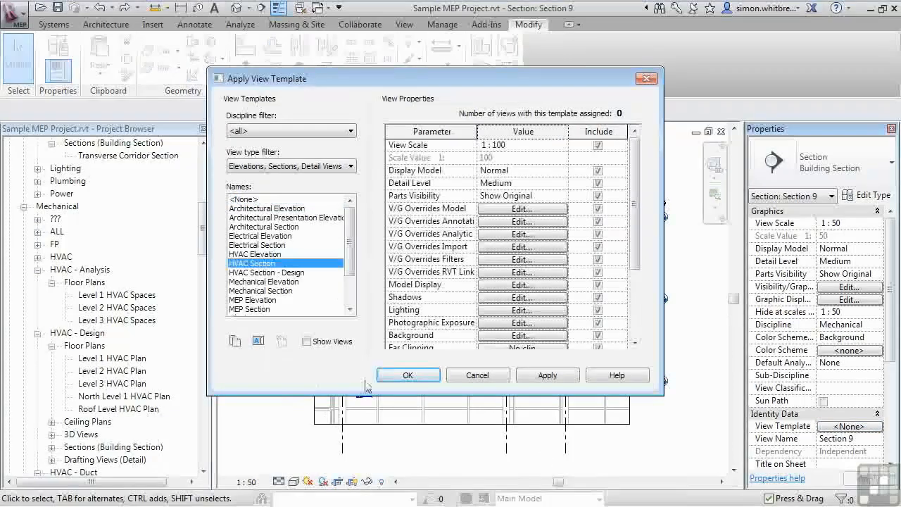
pyautogui.click(535, 375)
pyautogui.click(405, 375)
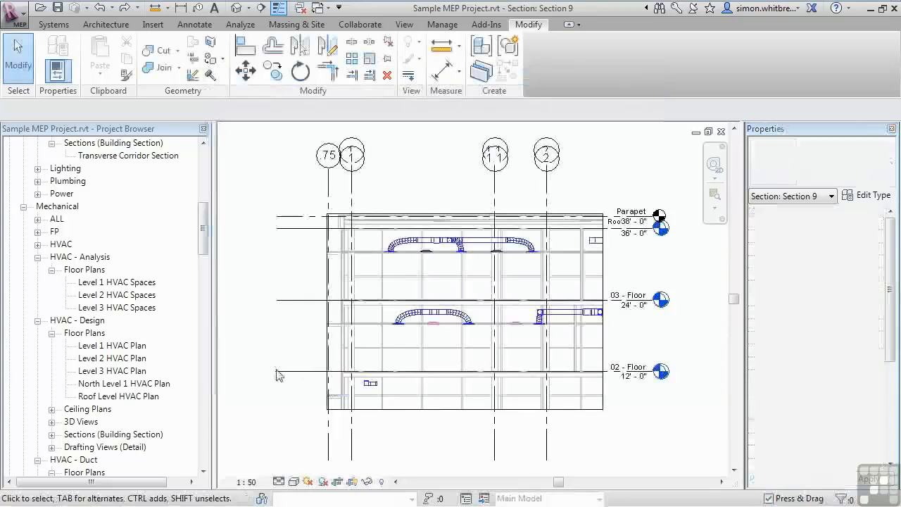
# - Select the return diffuser beneath the upper duct arc in the section and open its family for editing
pyautogui.scroll(4, 432, 323)
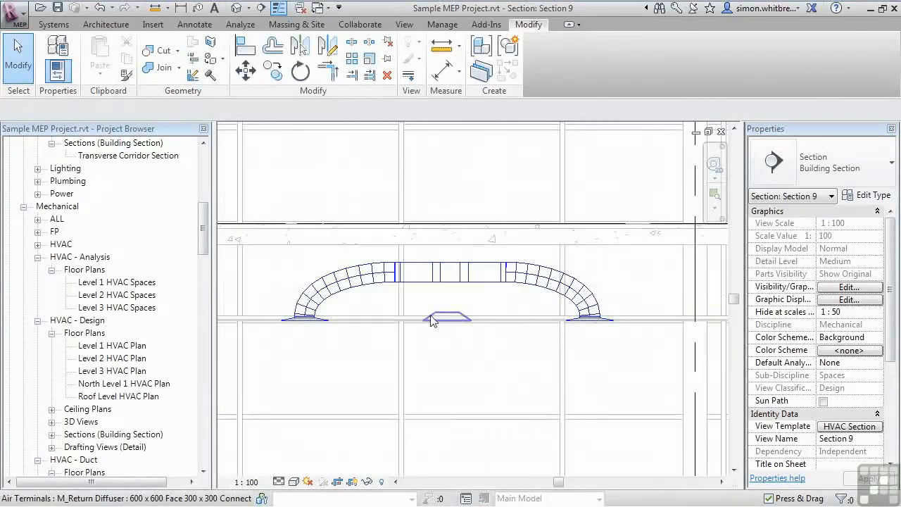
pyautogui.click(431, 318)
pyautogui.moveTo(430, 320); pyautogui.dragTo(470, 318, button='middle')
pyautogui.scroll(2, 493, 329)
pyautogui.scroll(-3, 489, 342)
pyautogui.scroll(-1, 458, 372)
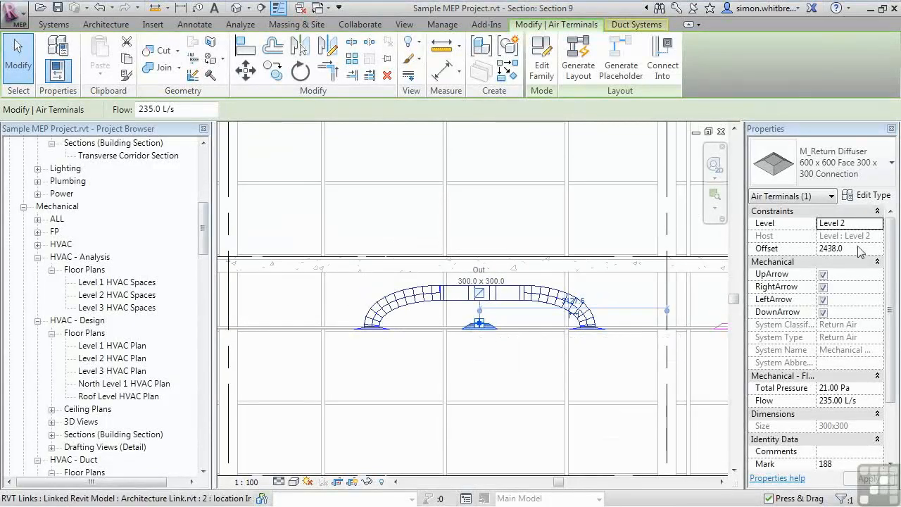
pyautogui.scroll(-2, 479, 349)
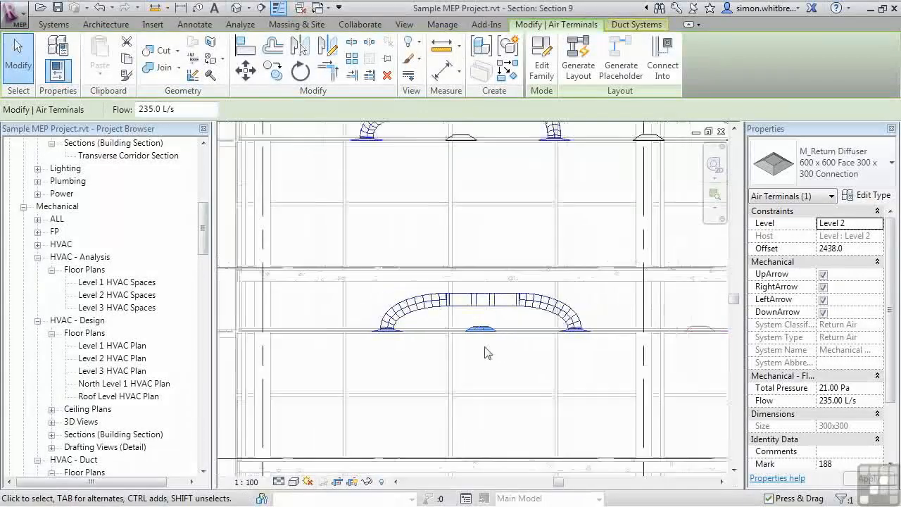
pyautogui.scroll(3, 482, 346)
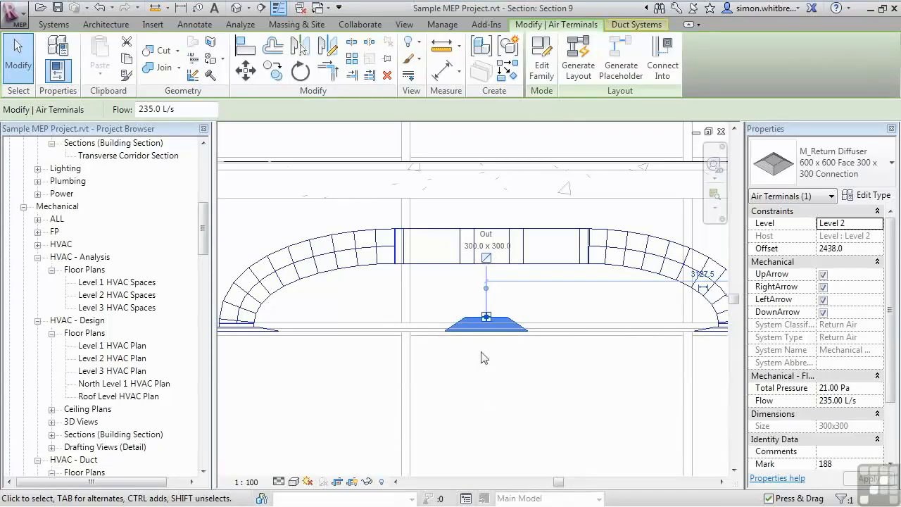
pyautogui.scroll(2, 481, 357)
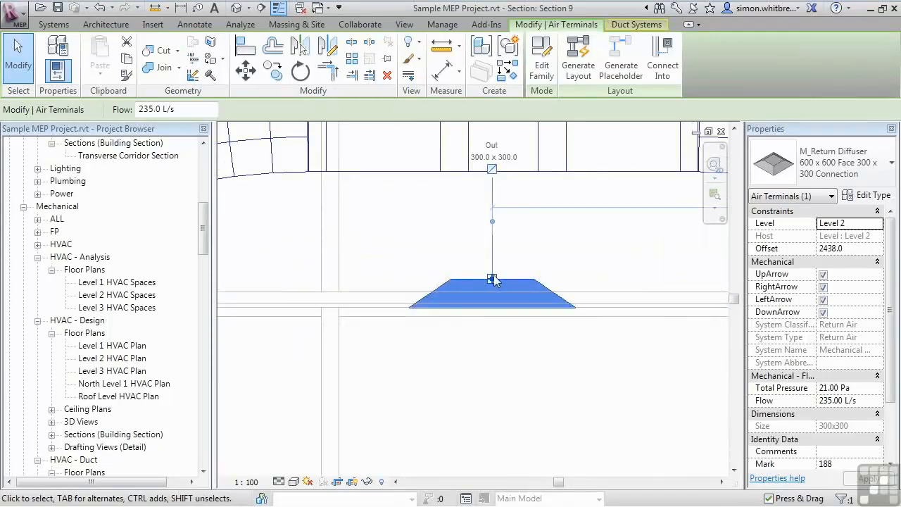
pyautogui.scroll(-2, 533, 274)
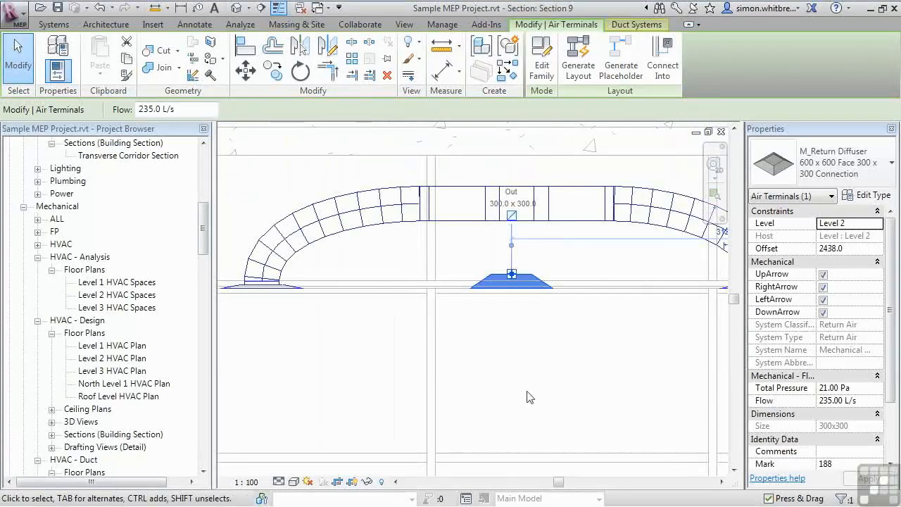
pyautogui.scroll(-2, 528, 407)
pyautogui.moveTo(527, 406); pyautogui.dragTo(496, 304, button='middle')
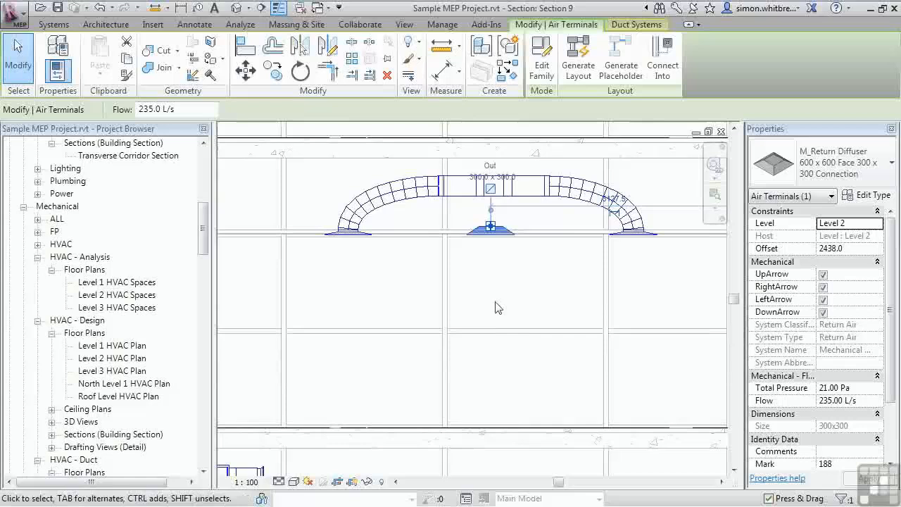
pyautogui.click(541, 69)
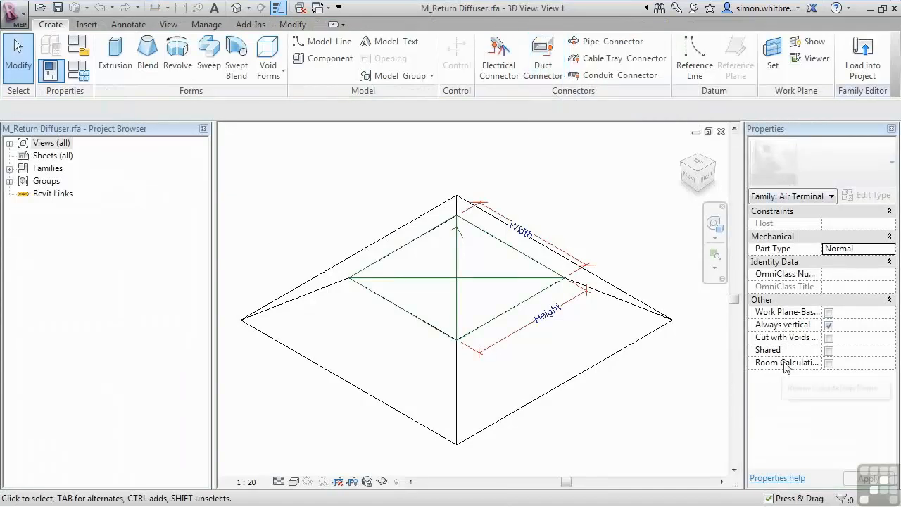
# - Enable the family's Room Calculation Point and, in the front view, move the point down below the diffuser
pyautogui.moveTo(821, 215); pyautogui.dragTo(844, 215)
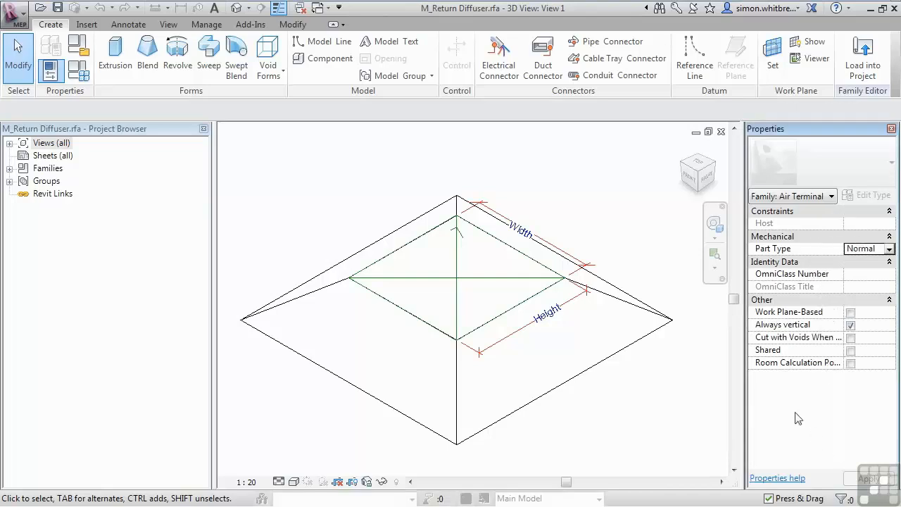
pyautogui.click(850, 363)
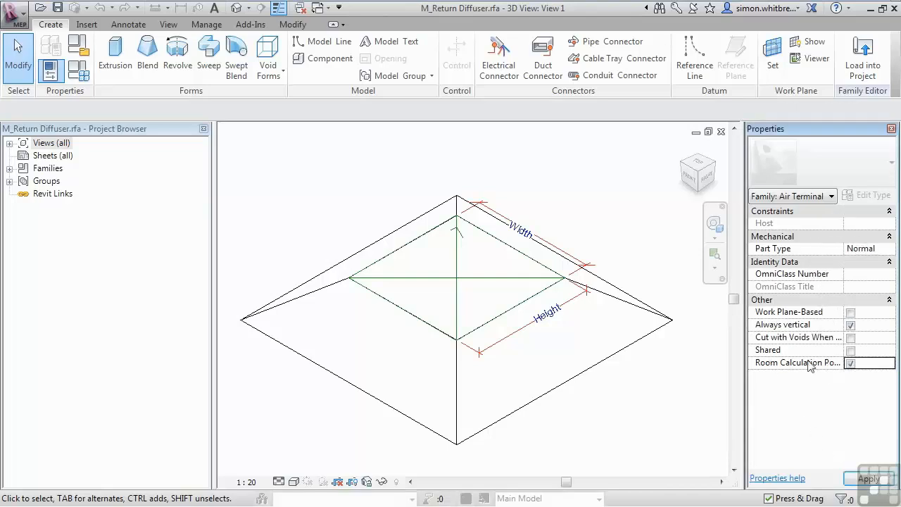
pyautogui.click(689, 180)
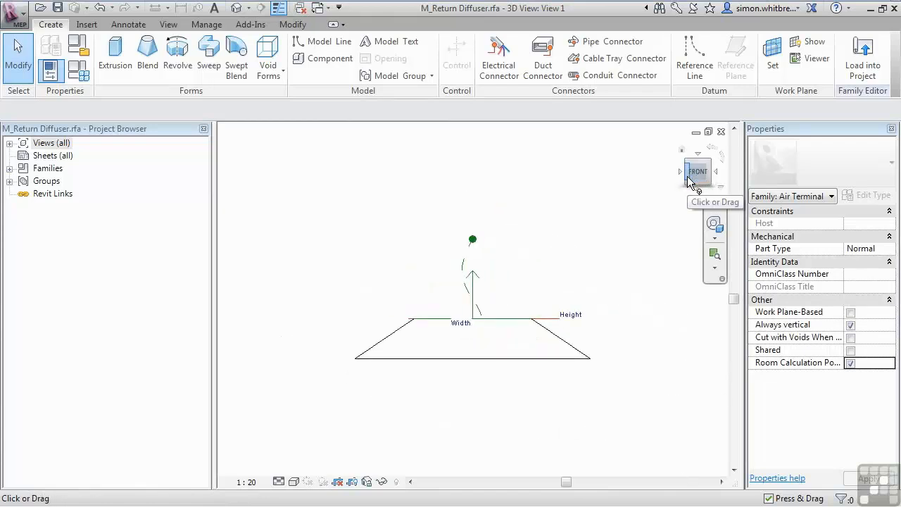
pyautogui.click(472, 241)
pyautogui.scroll(-2, 373, 257)
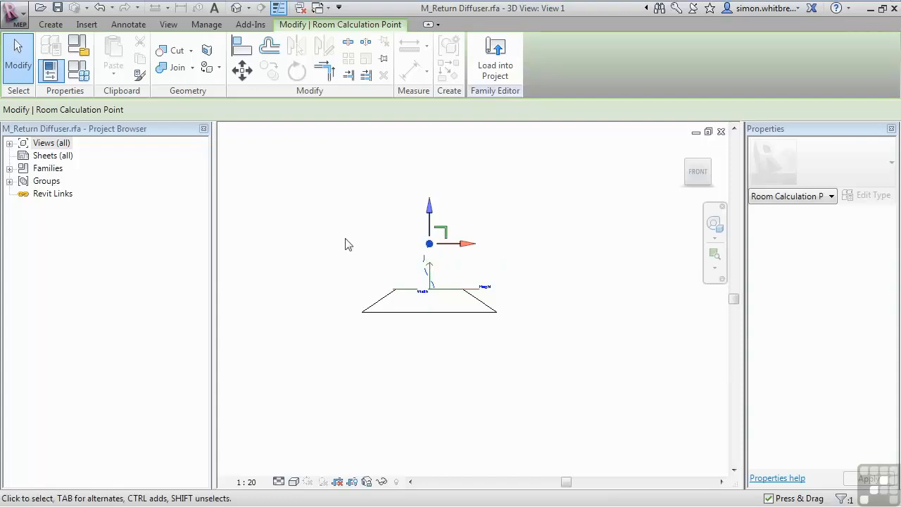
pyautogui.moveTo(430, 211); pyautogui.dragTo(430, 378)
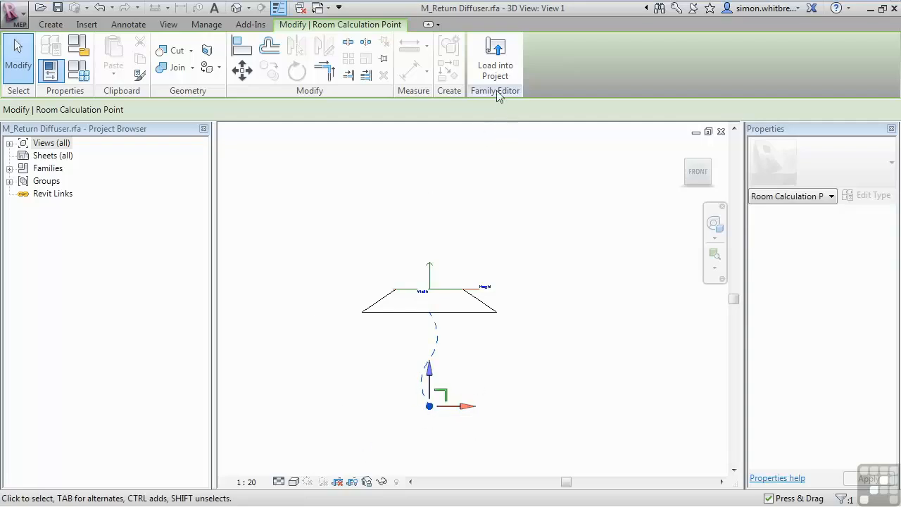
# - Load the edited diffuser into Sample MEP Project.rvt, overwriting the existing version and its parameter values, and select it in the section
pyautogui.click(495, 60)
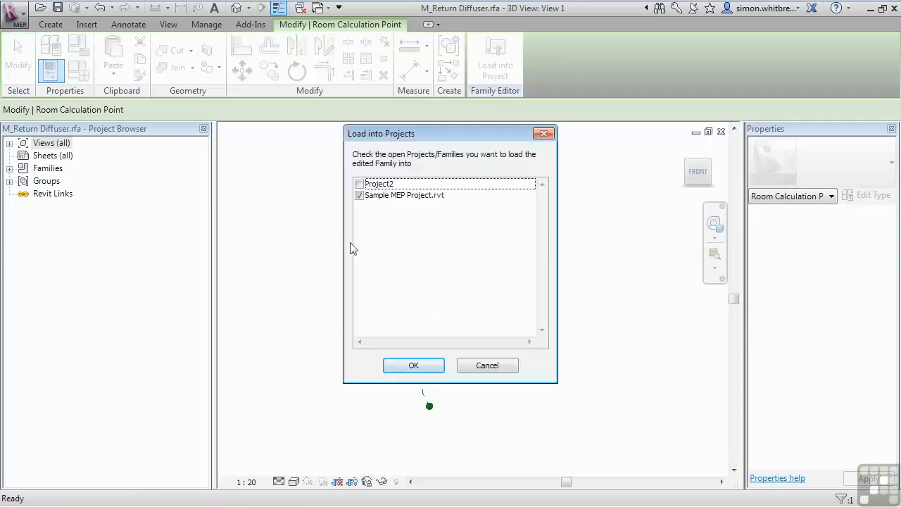
pyautogui.click(384, 198)
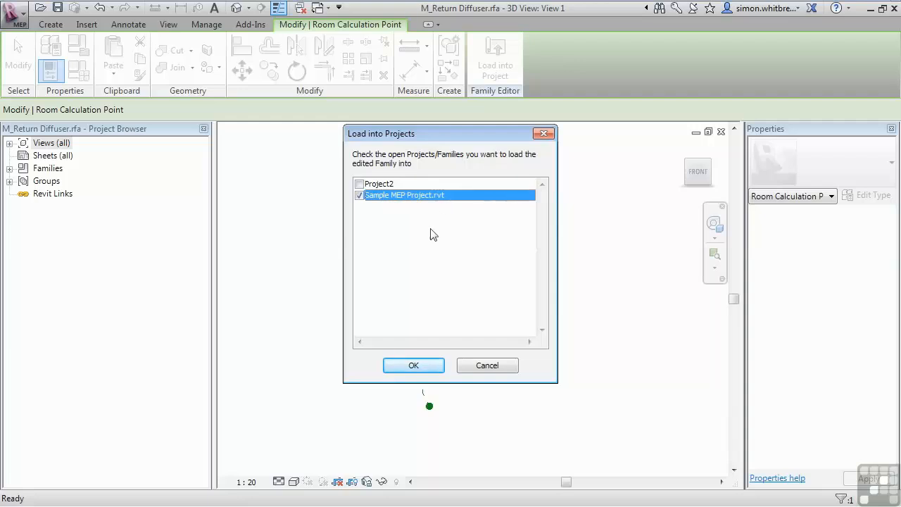
pyautogui.click(417, 364)
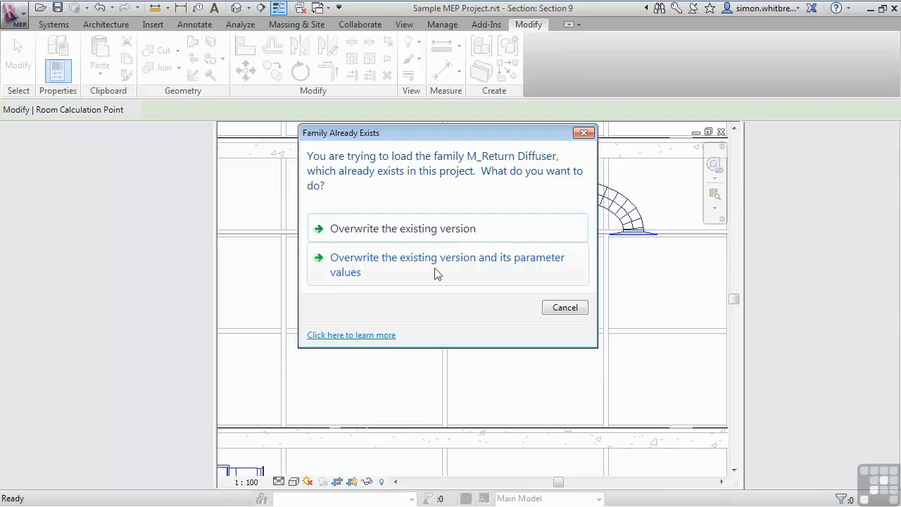
pyautogui.click(489, 271)
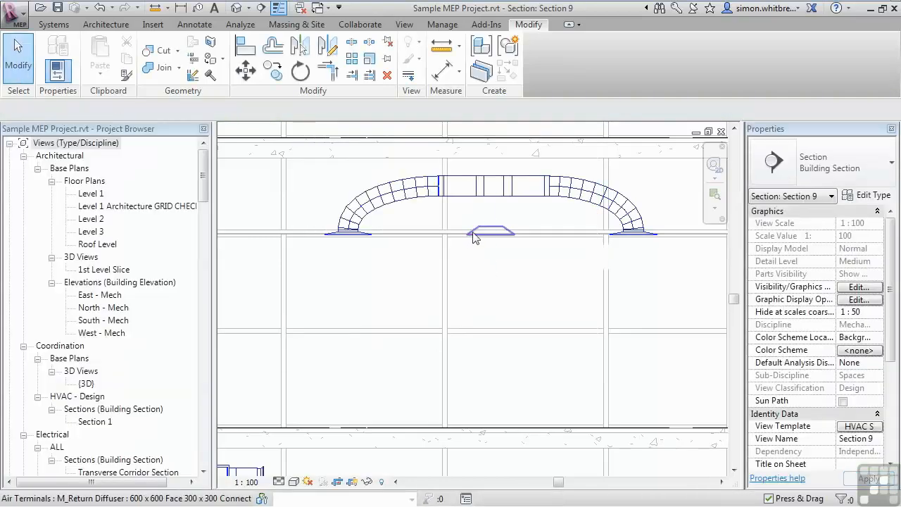
pyautogui.click(489, 234)
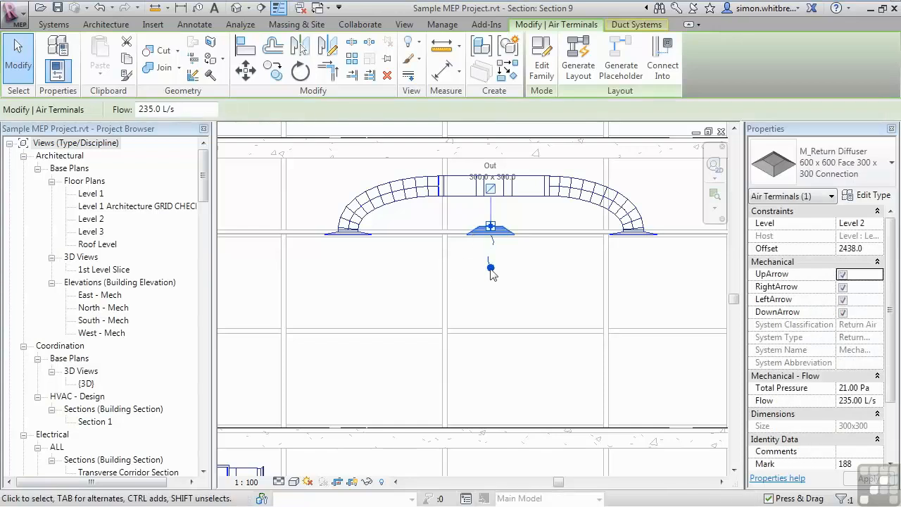